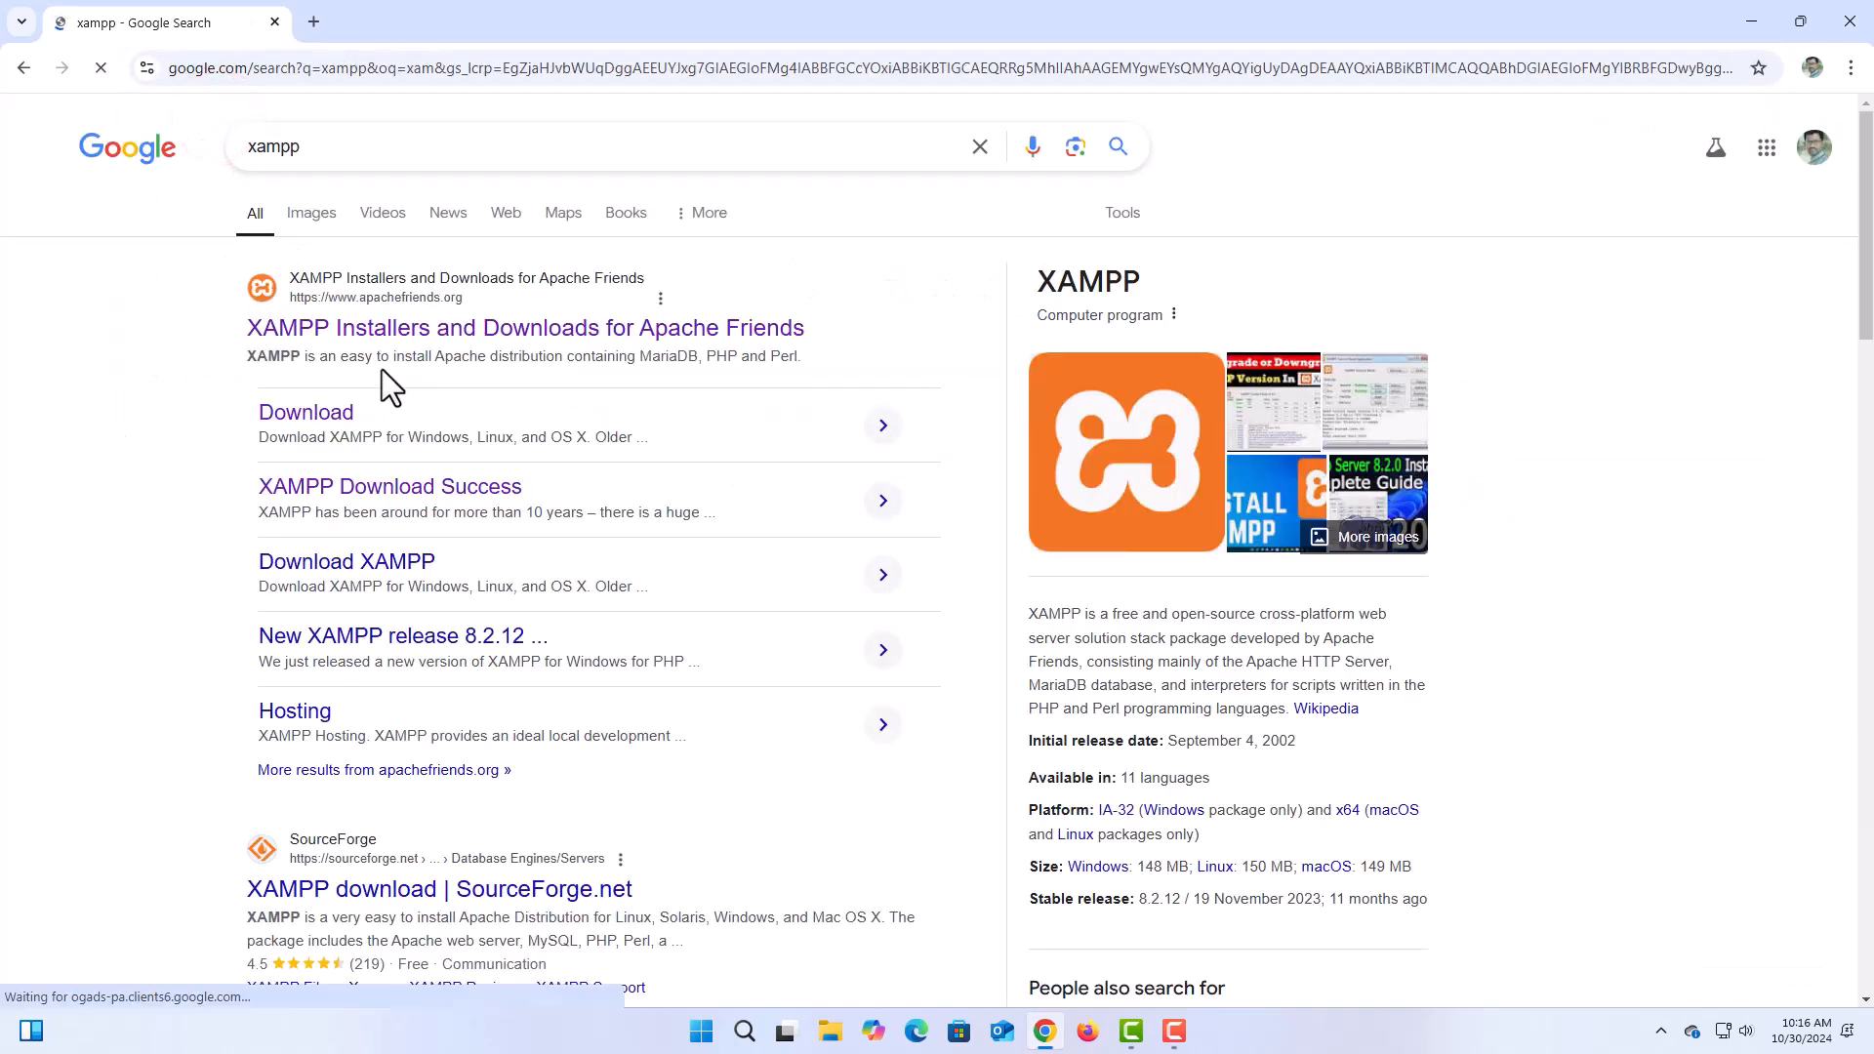
# Open the XAMPP download page on the Apache Friends website from the search results.
pyautogui.click(437, 337)
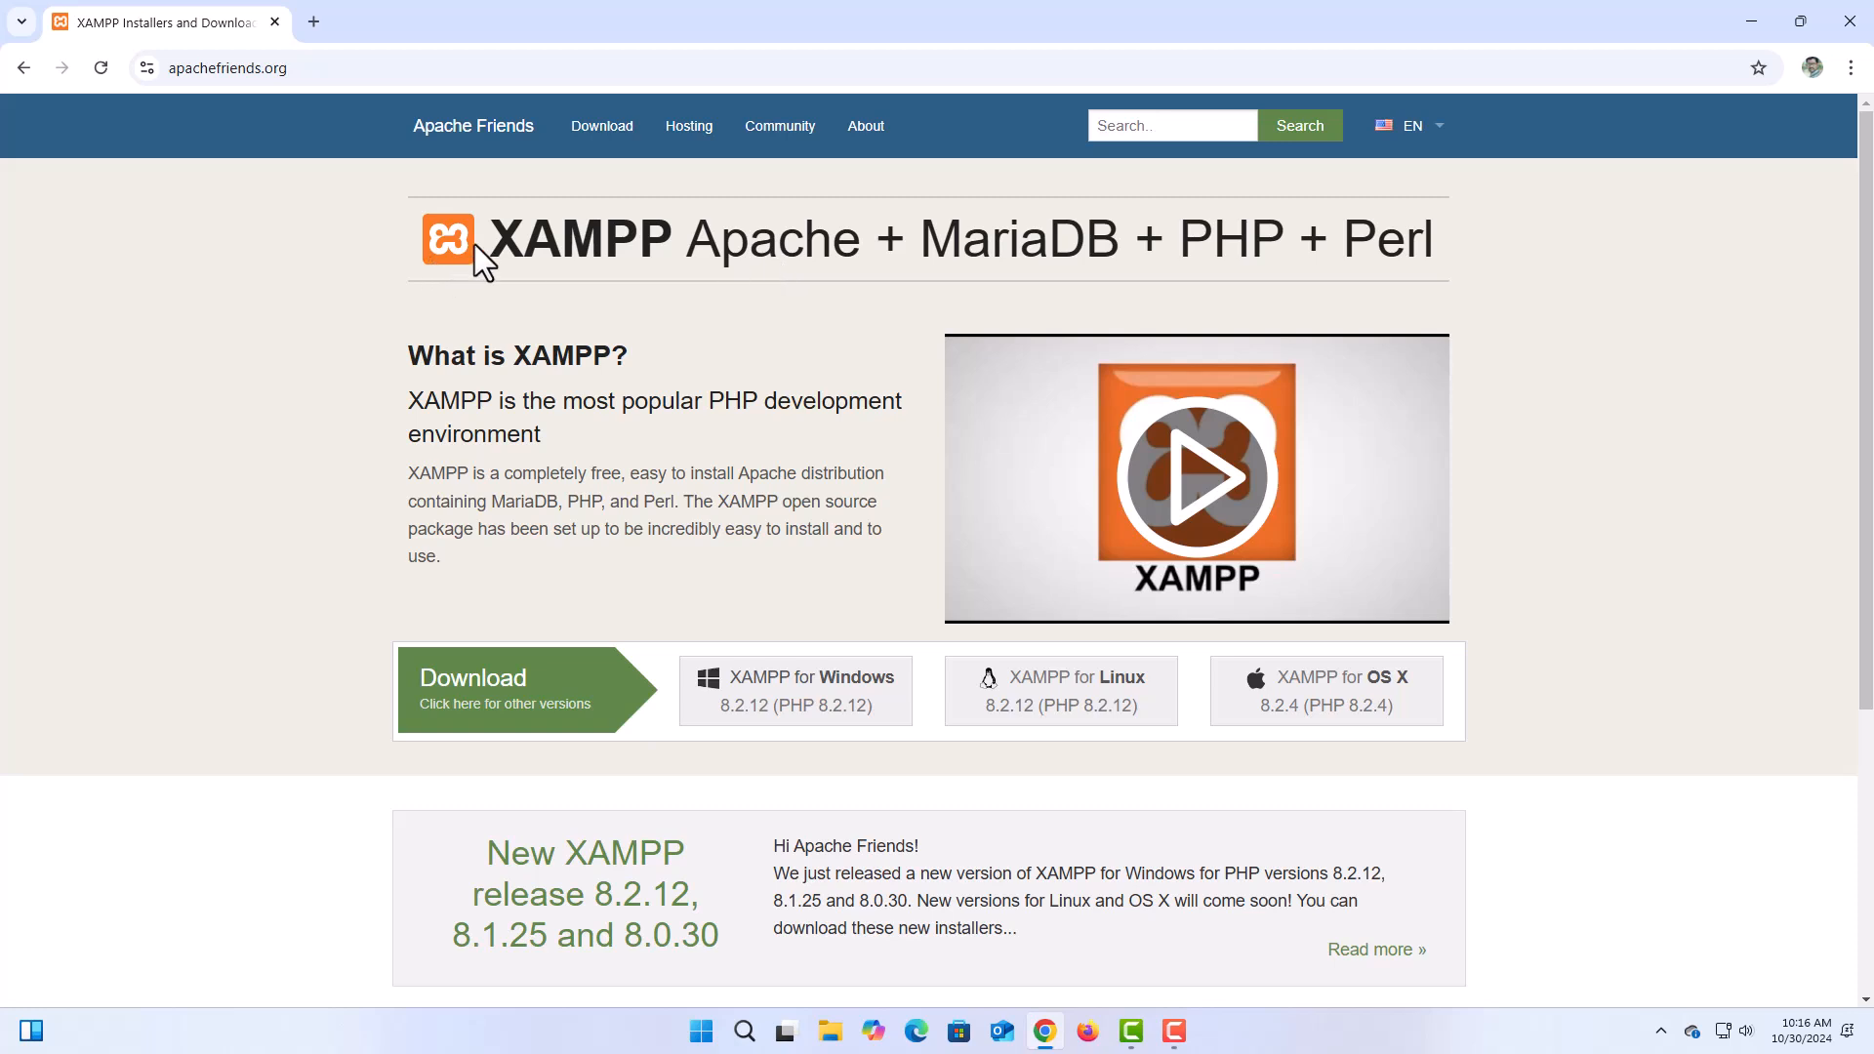
pyautogui.scroll(-1, 558, 492)
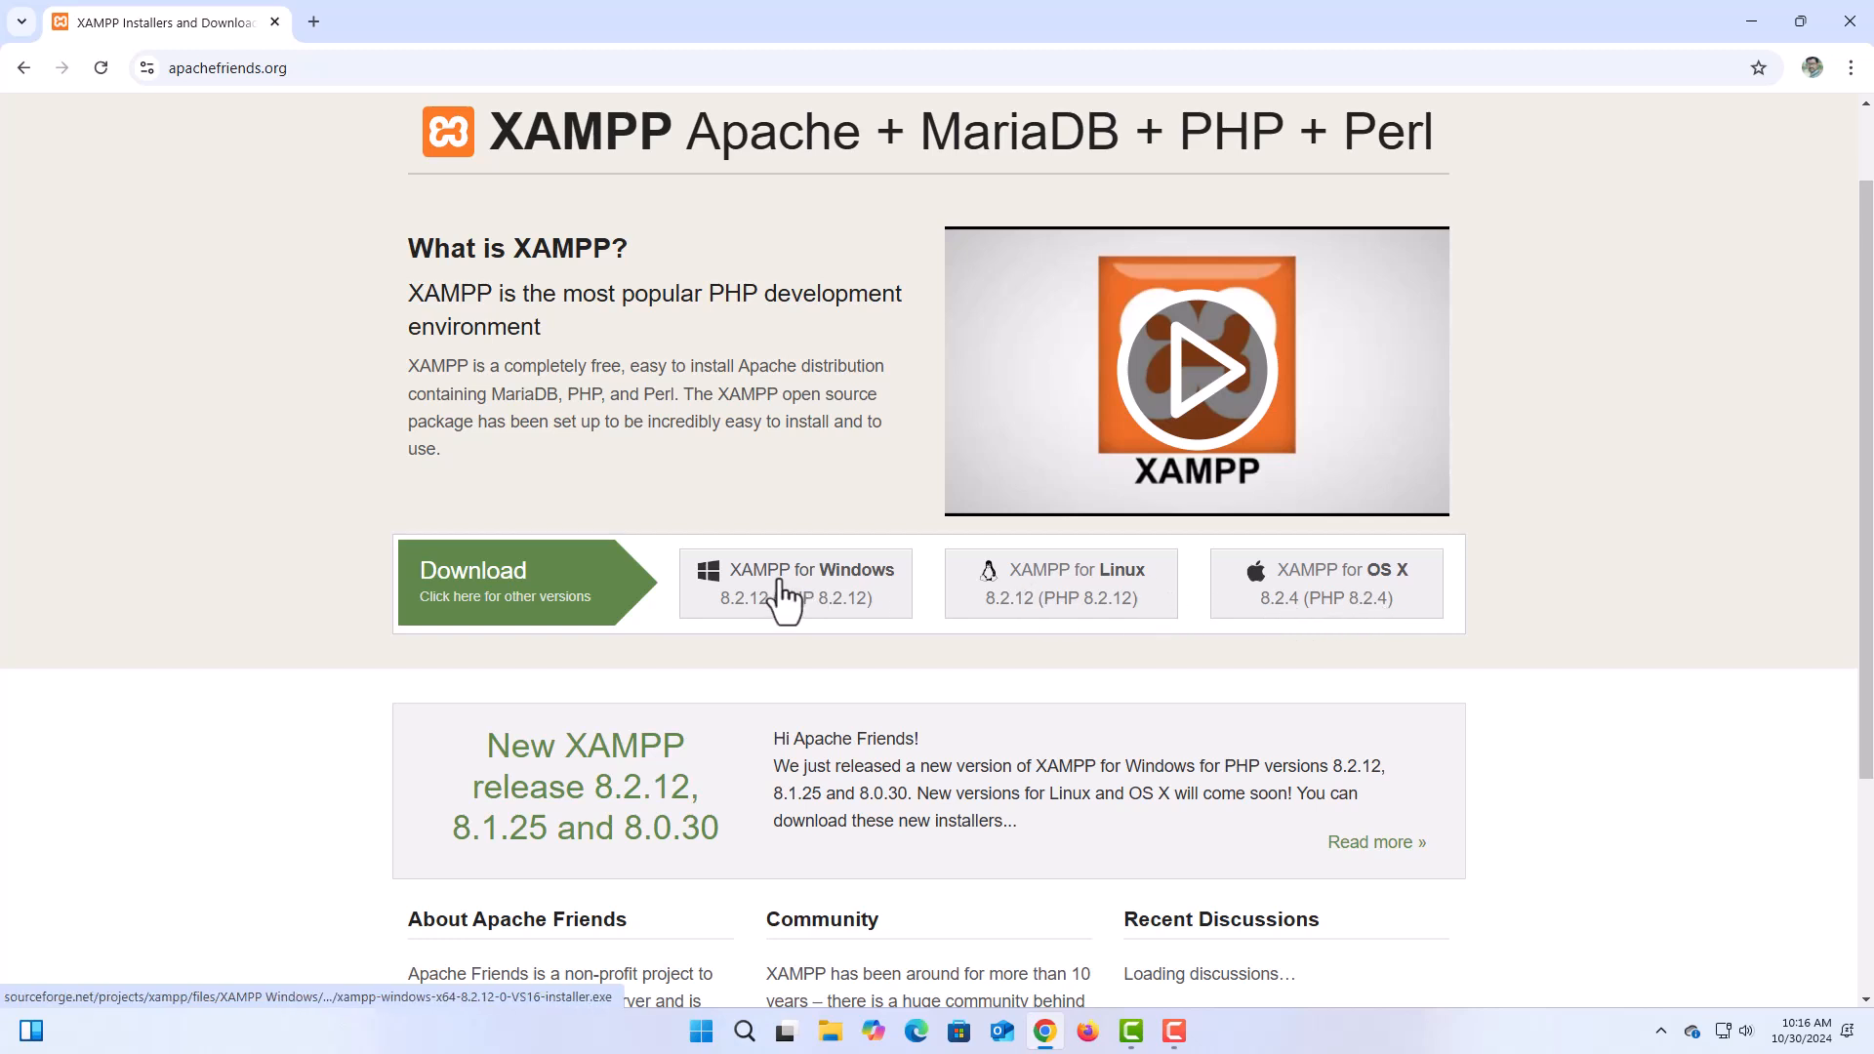
pyautogui.click(482, 599)
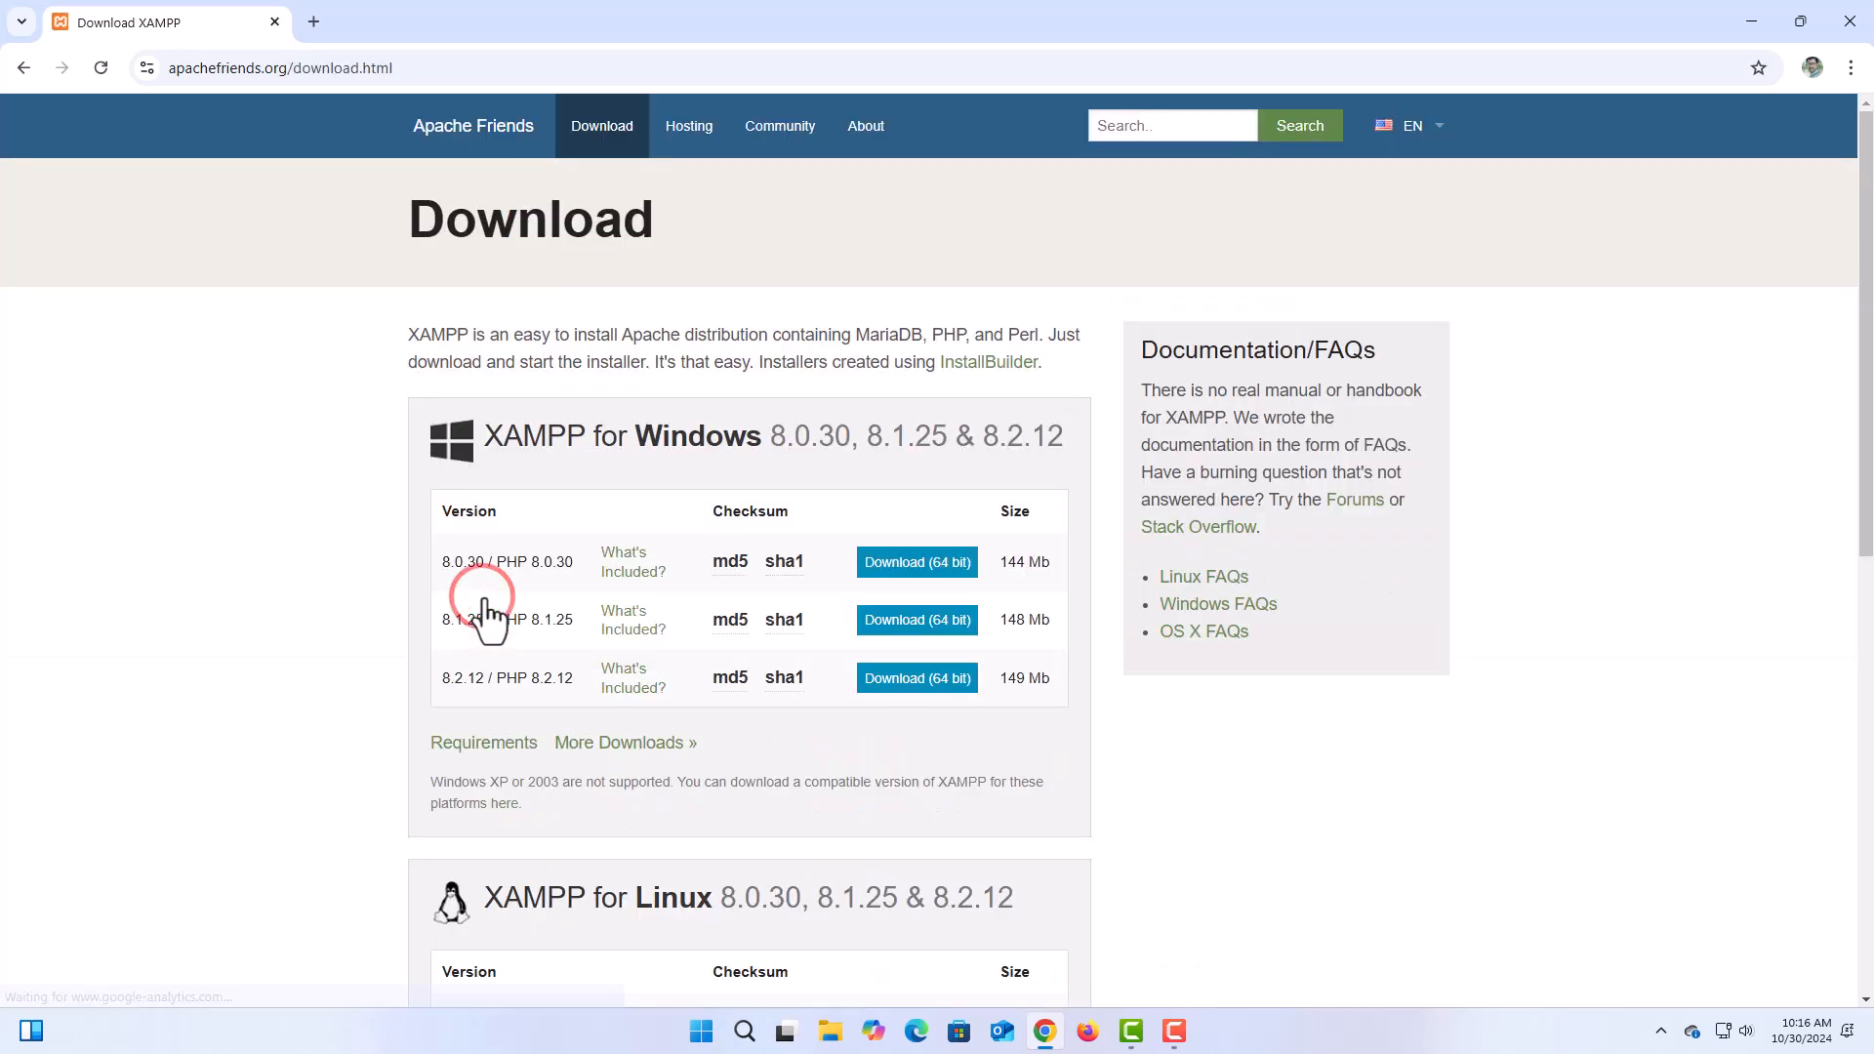
# Download the 64-bit XAMPP for Windows installer, version 8.2.12 / PHP 8.2.12.
pyautogui.scroll(-2, 606, 471)
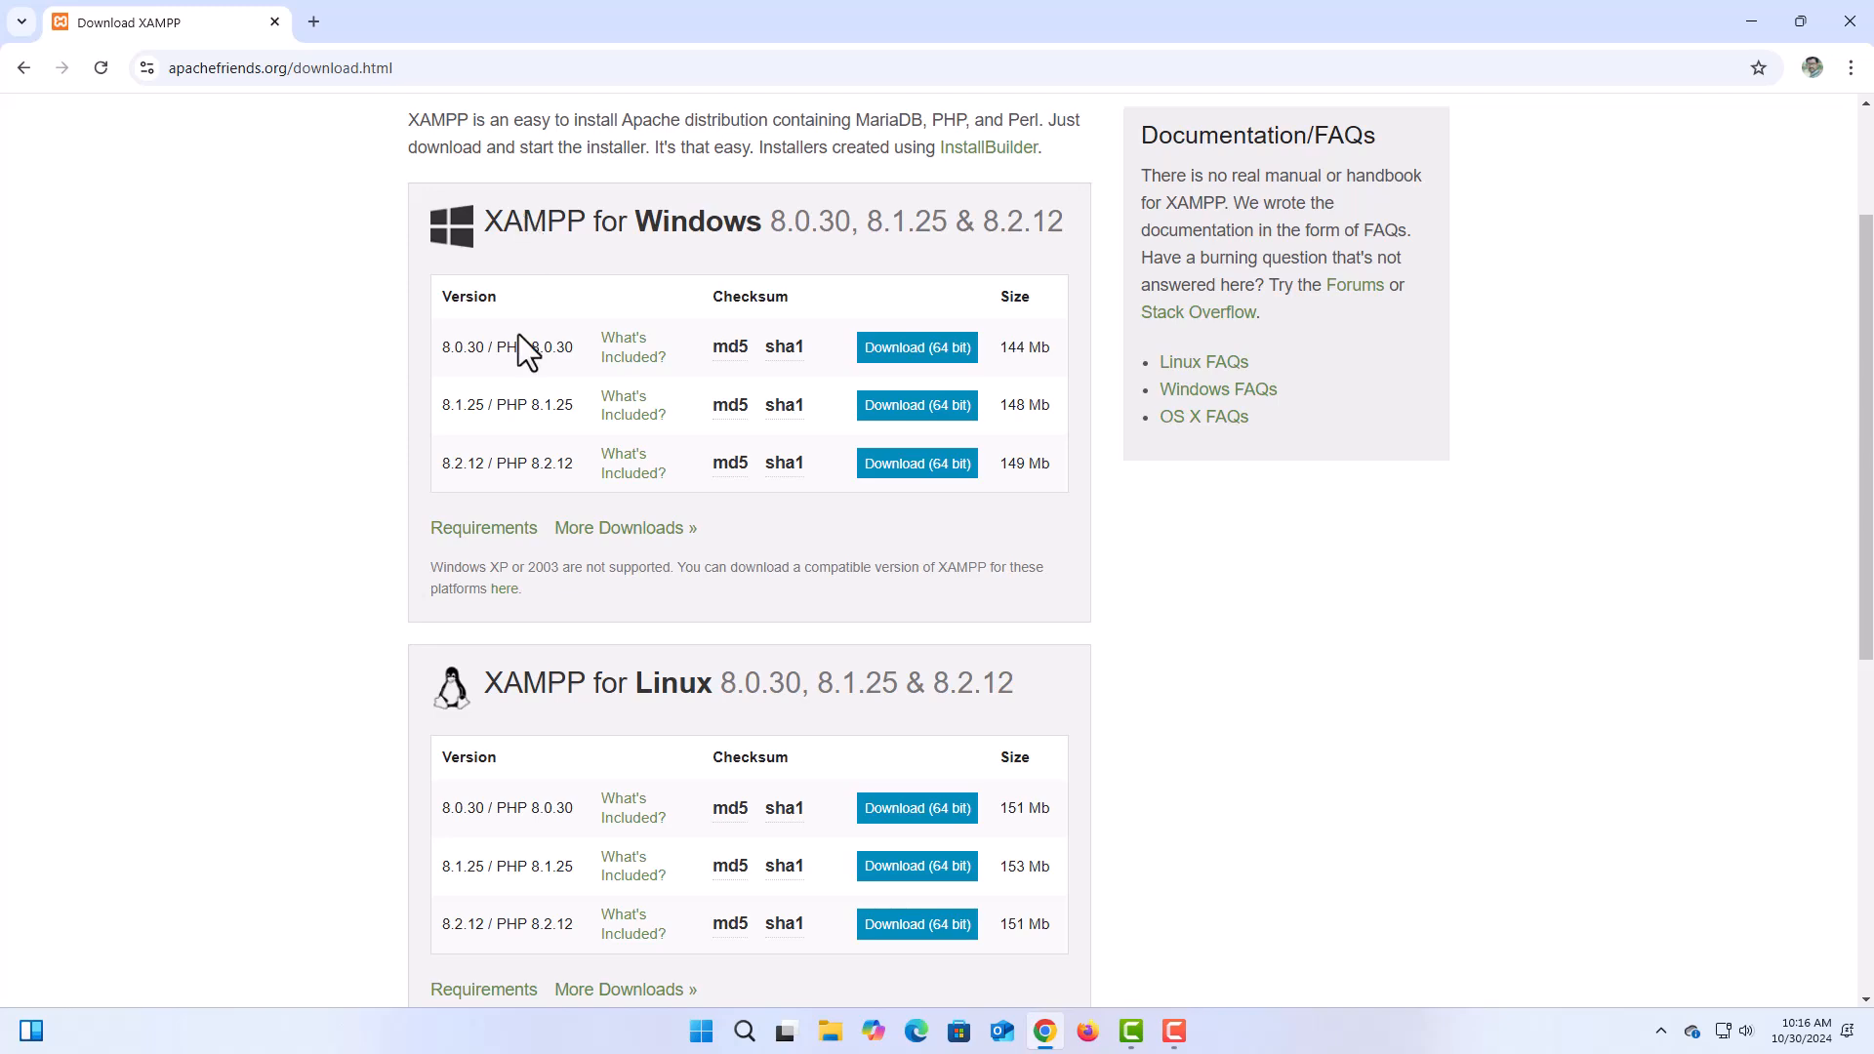
pyautogui.scroll(-4, 518, 351)
pyautogui.scroll(-3, 589, 694)
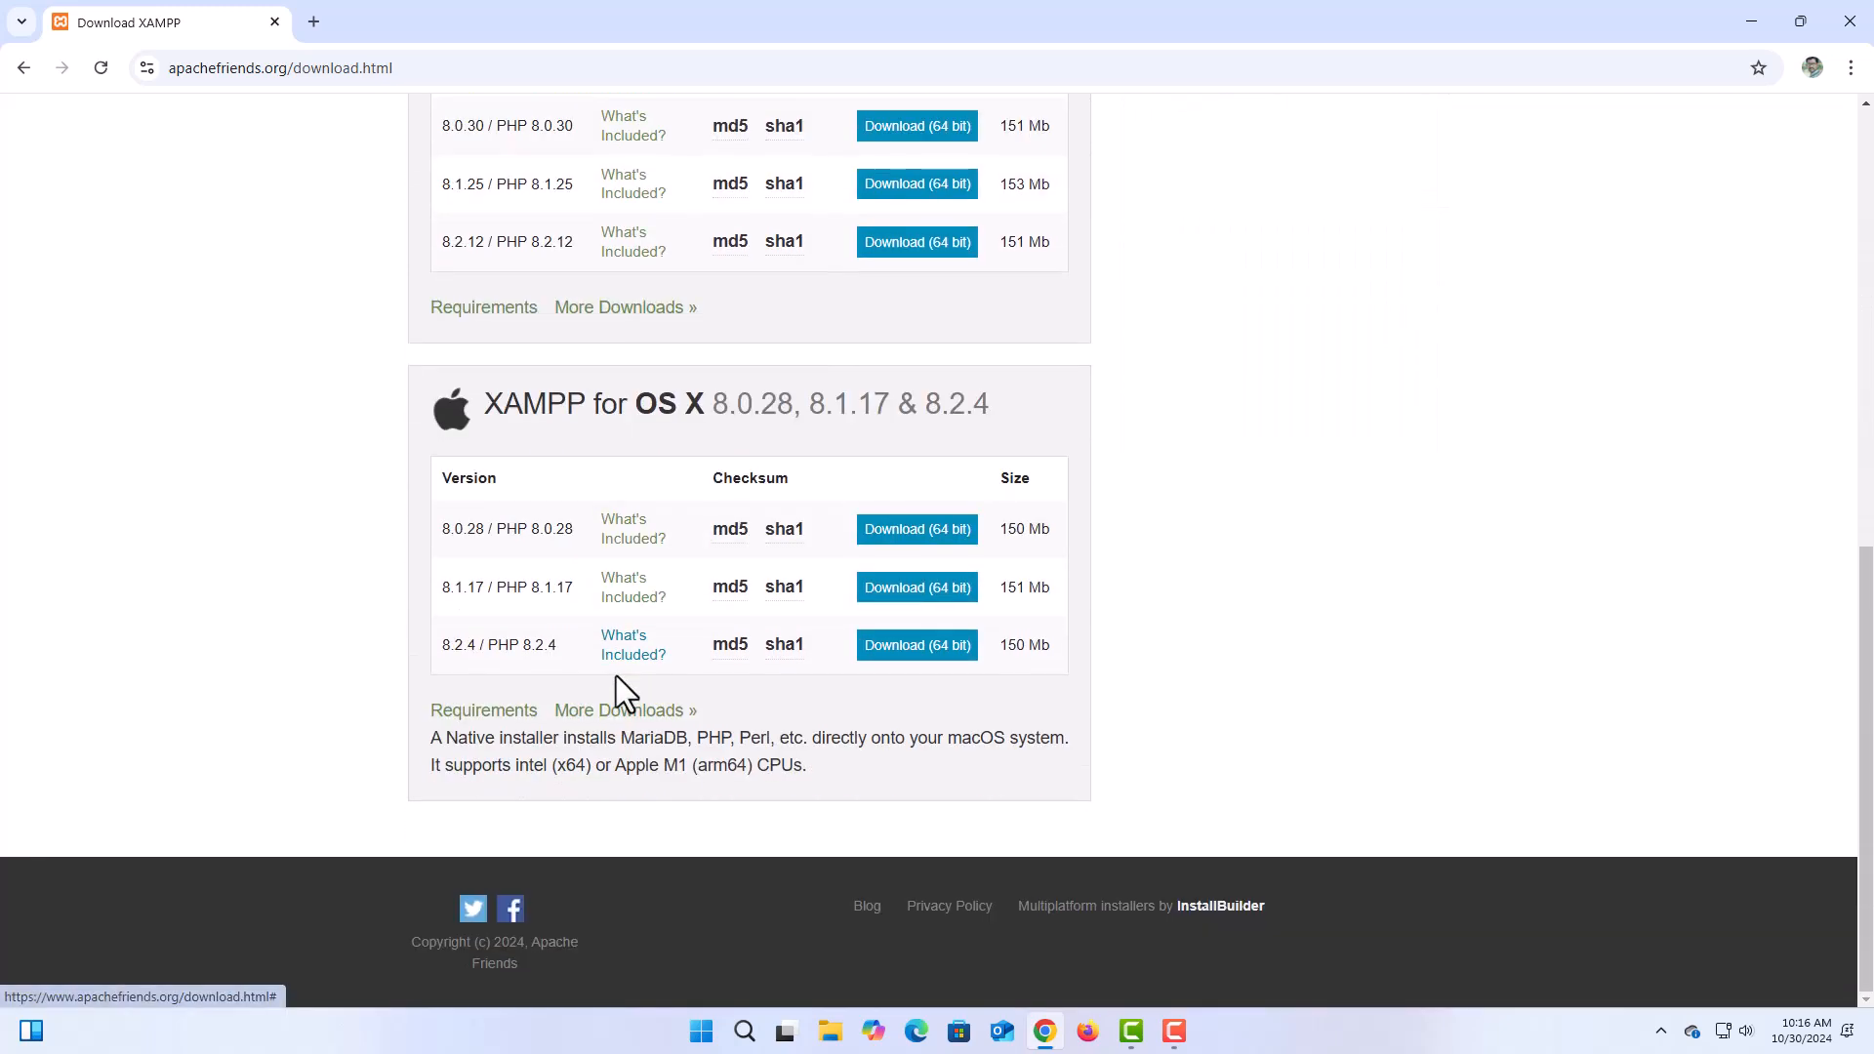
pyautogui.scroll(7, 628, 690)
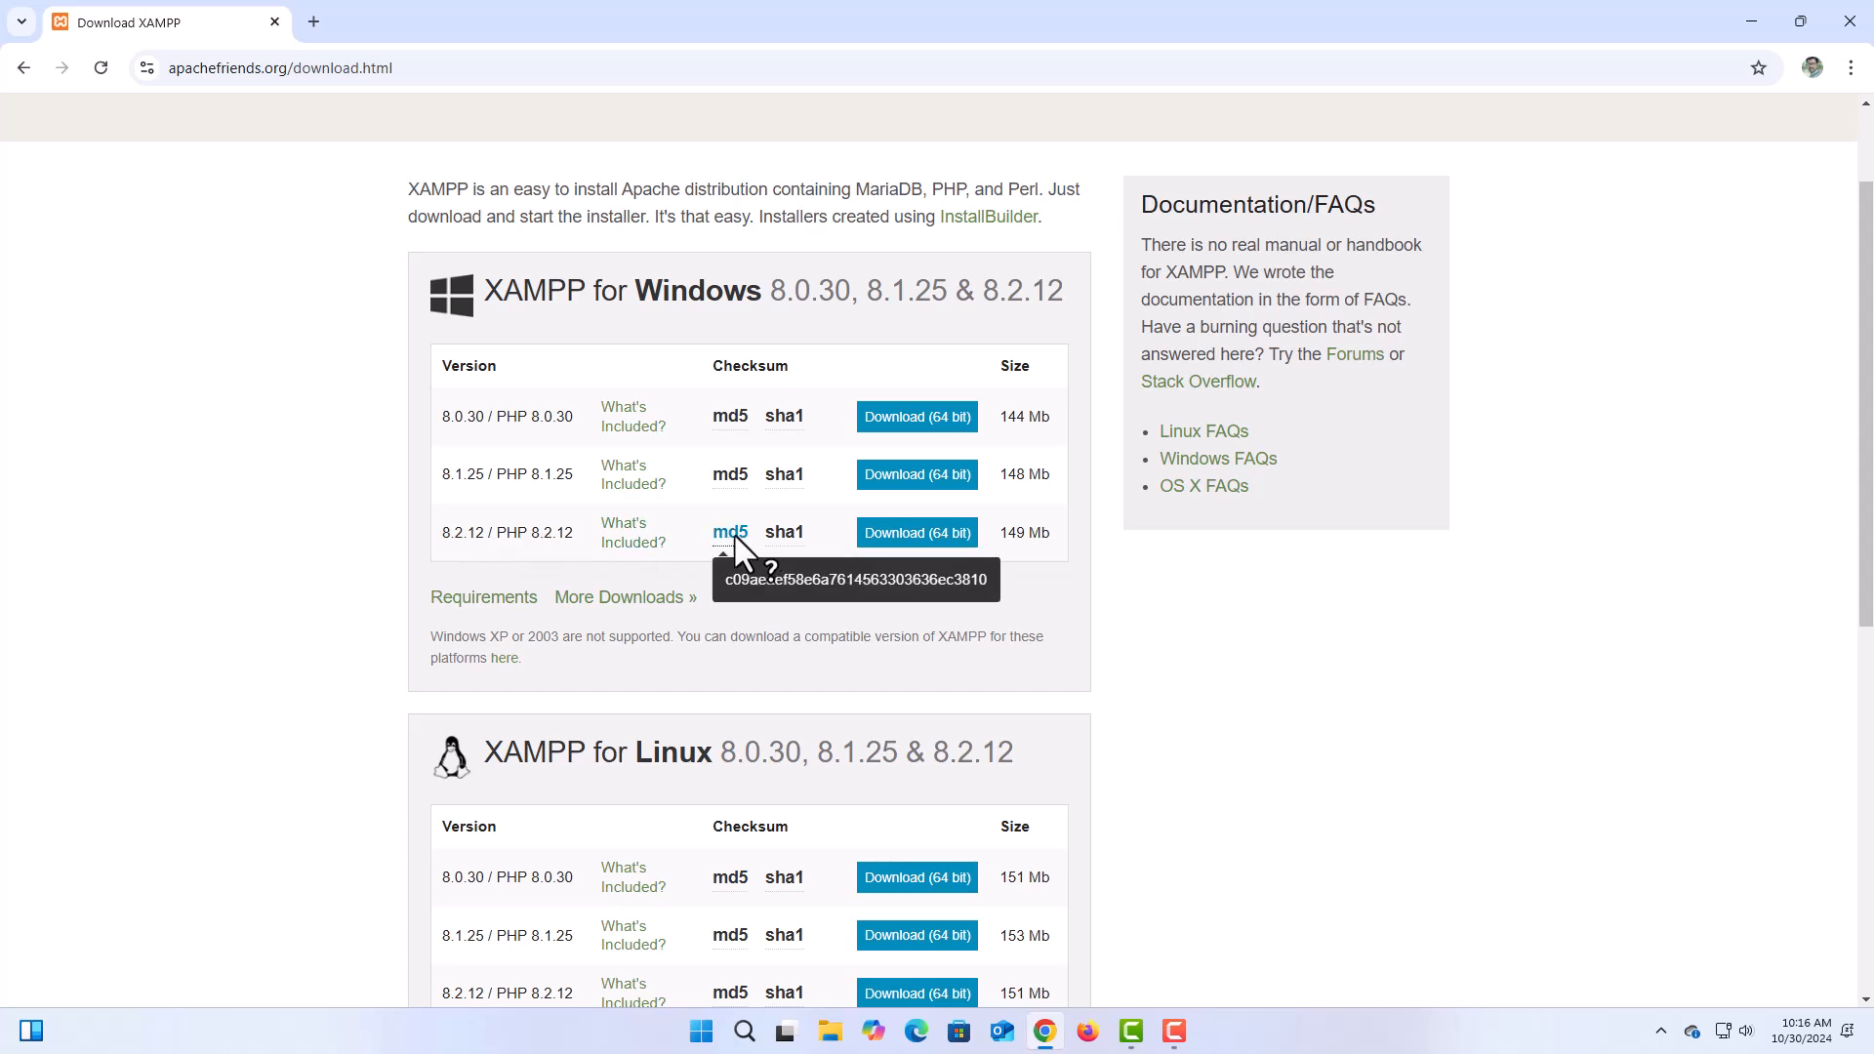
pyautogui.click(934, 535)
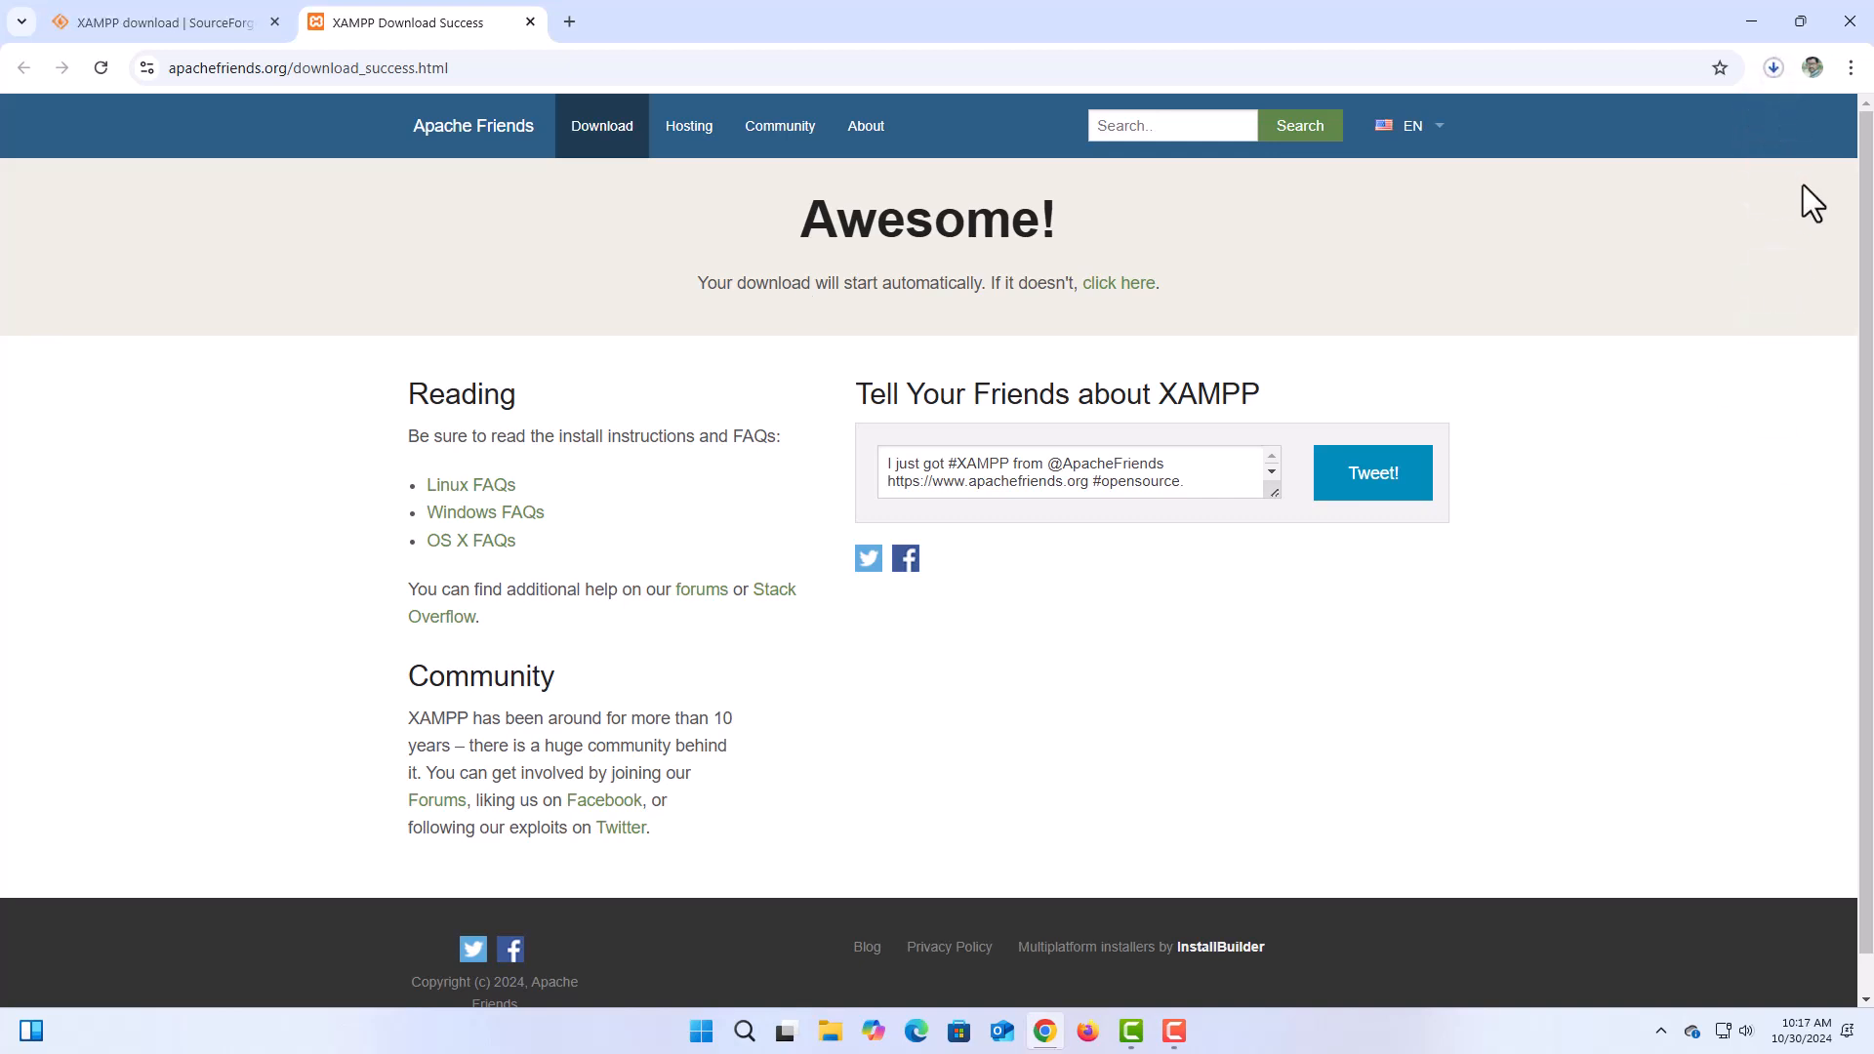
# Check the recent download history for the XAMPP installer file.
pyautogui.click(1774, 69)
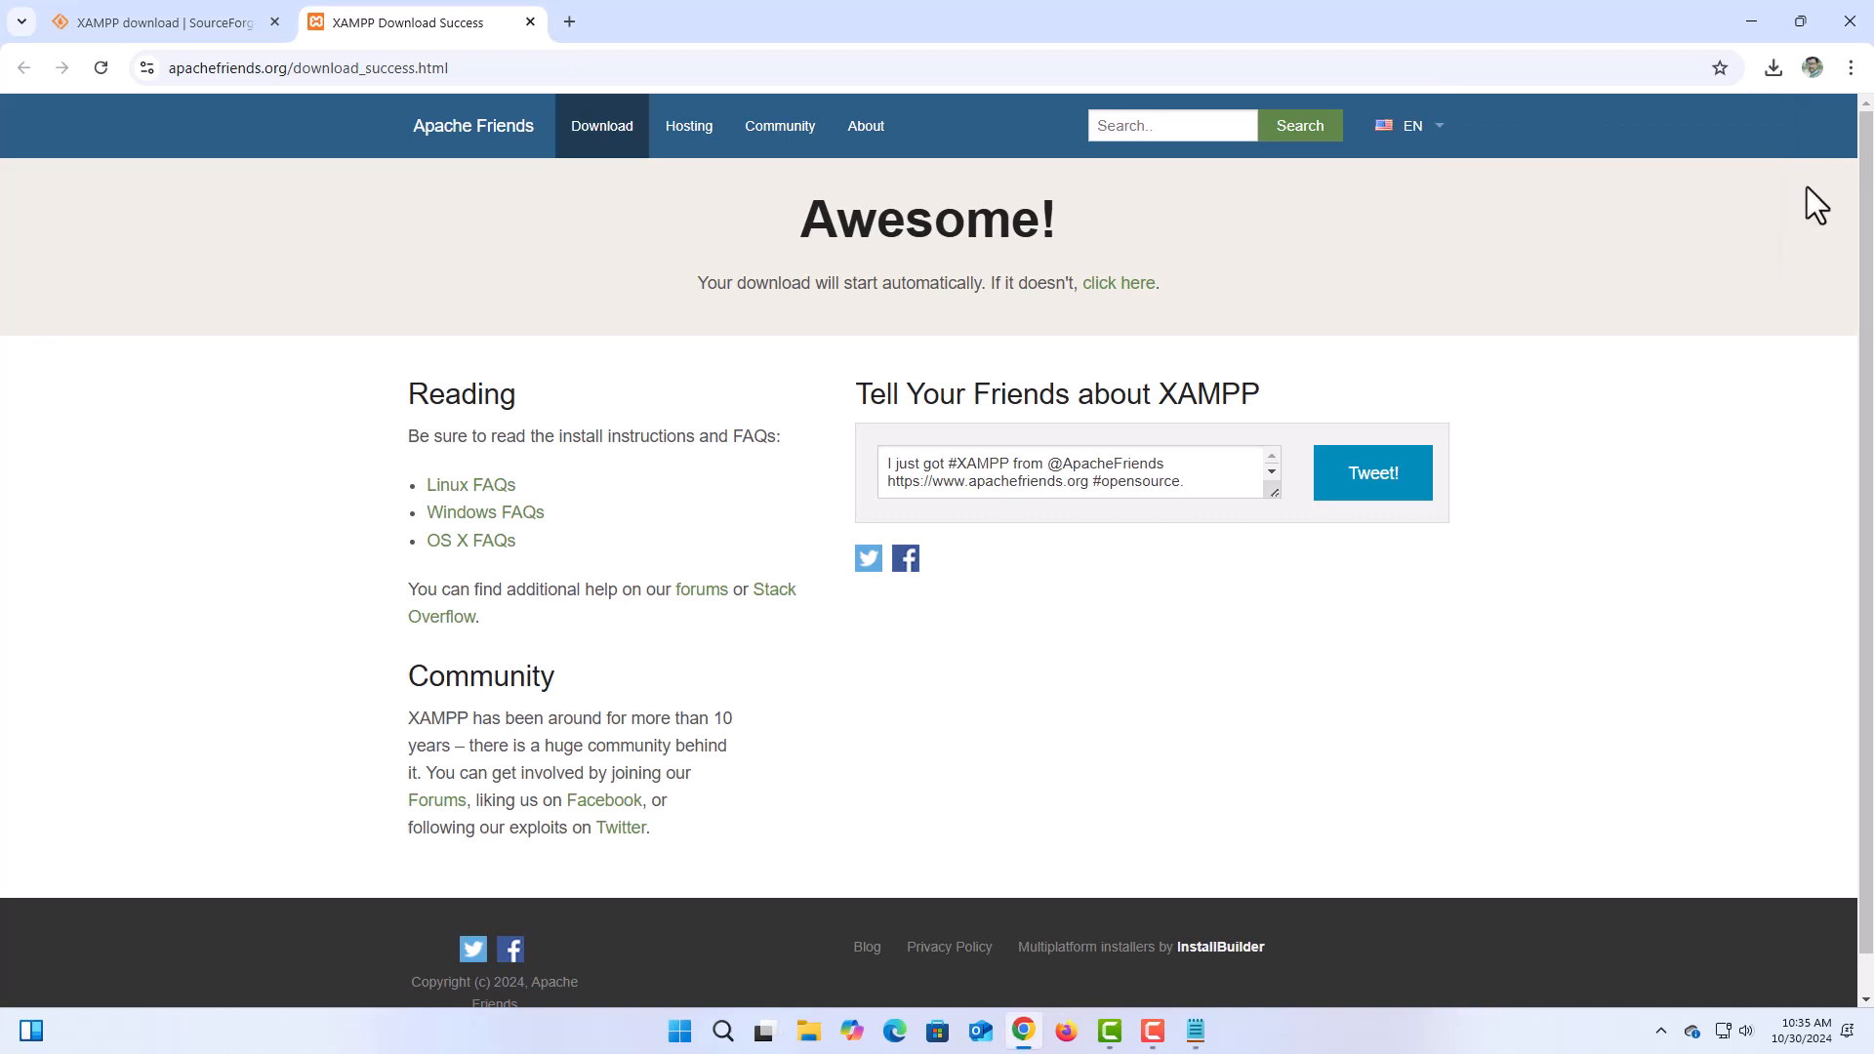
pyautogui.click(1772, 66)
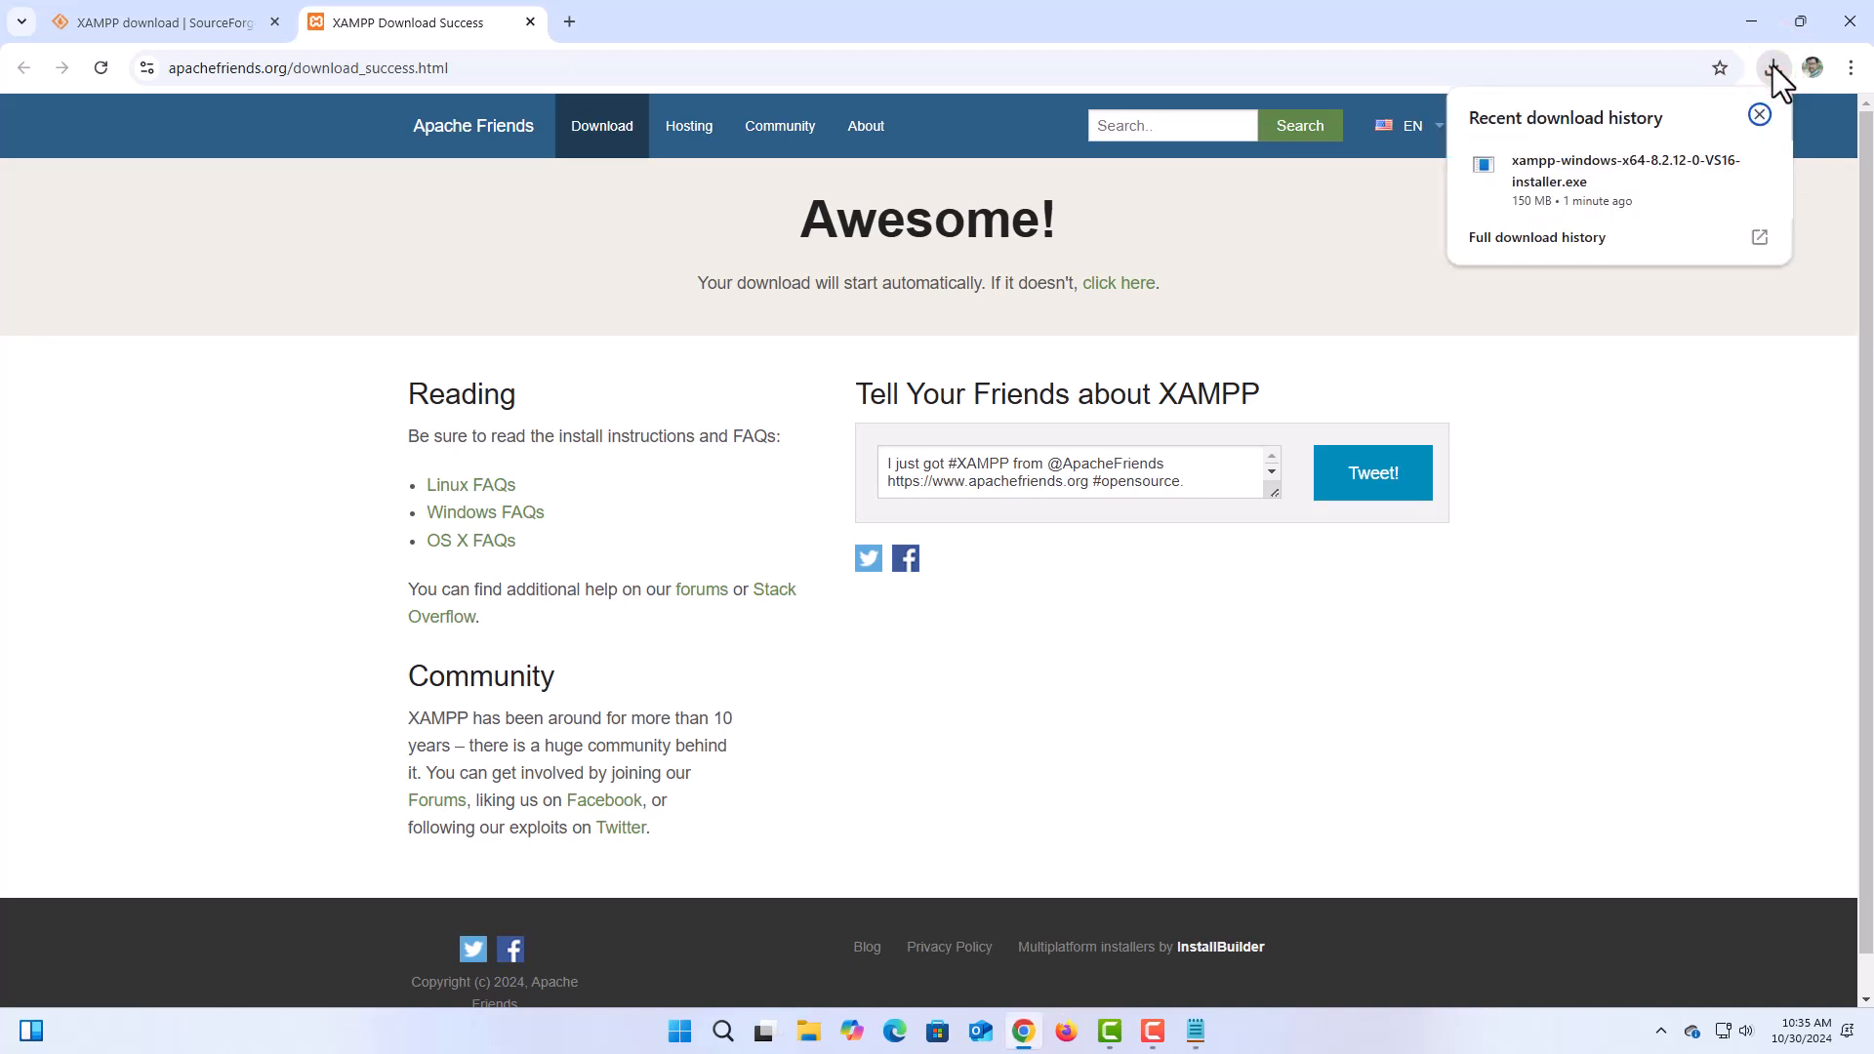
pyautogui.moveTo(1593, 177)
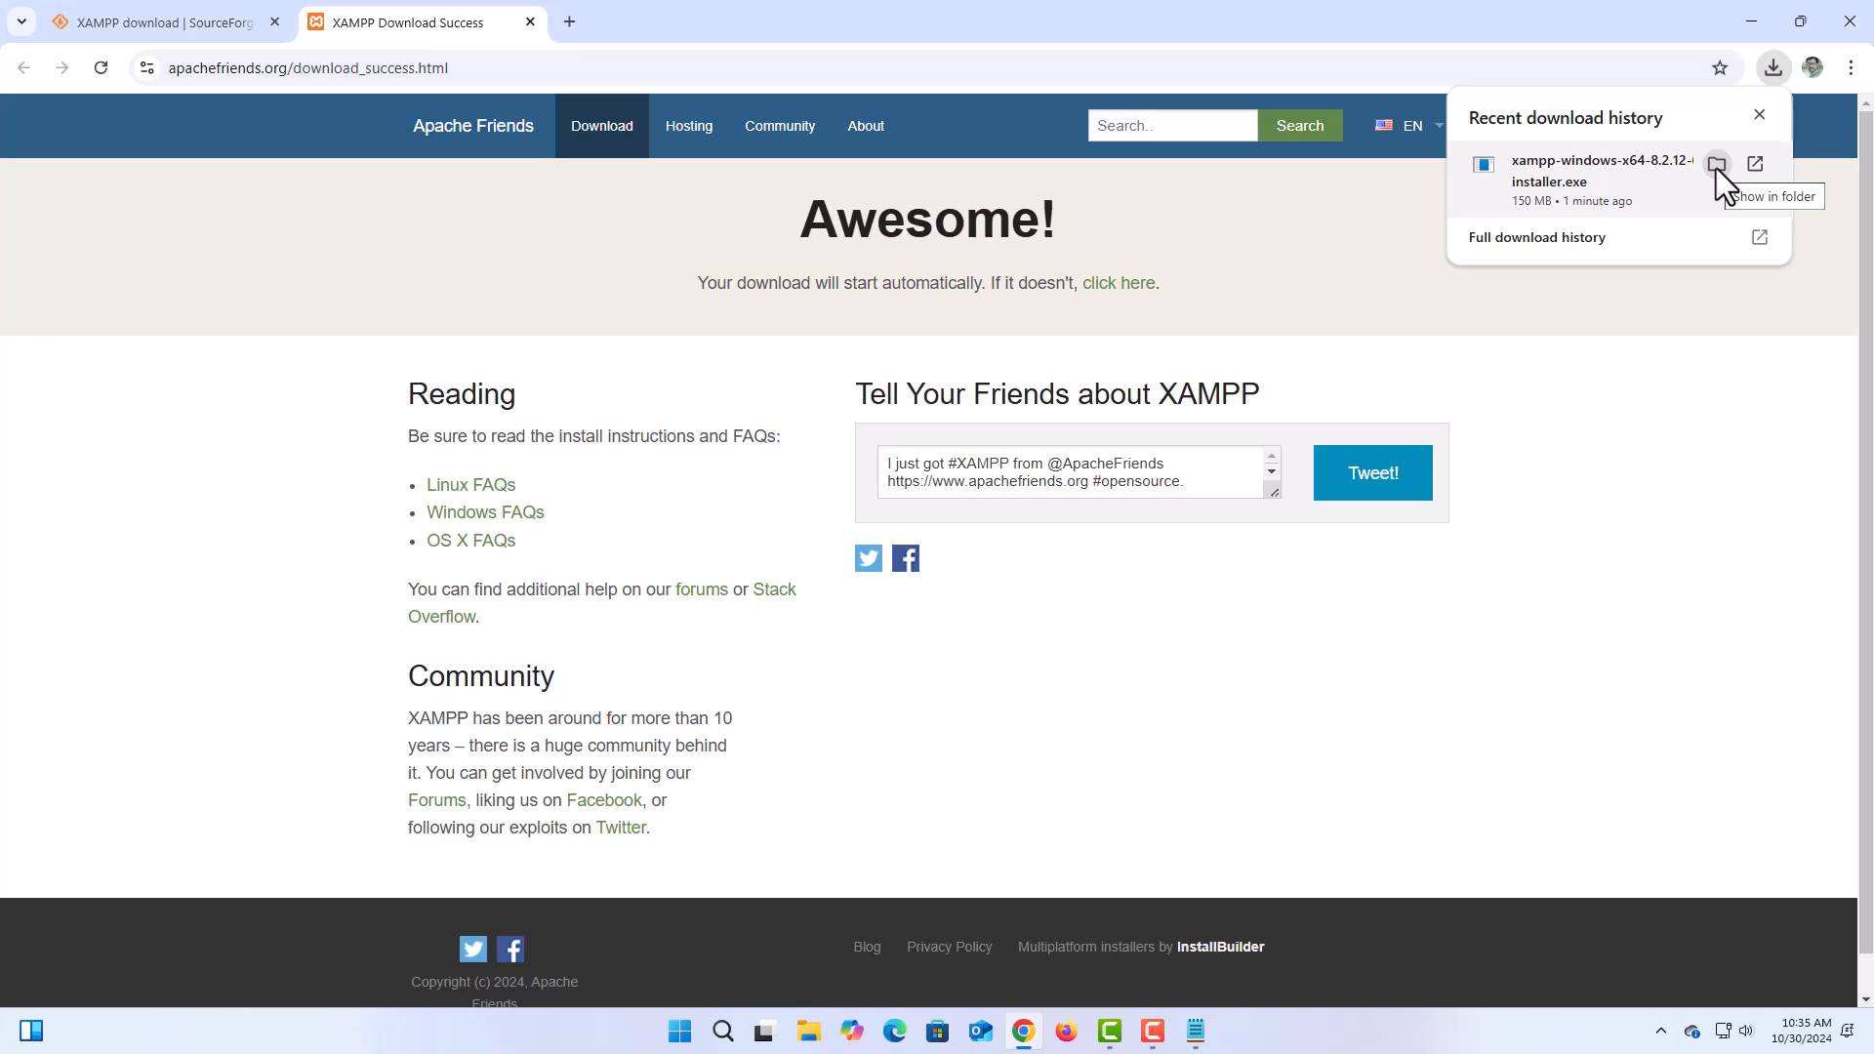
# Run xampp-windows-x64-8.2.12-0-VS16-installer.exe from the Downloads folder and minimize the open windows.
pyautogui.click(1753, 20)
pyautogui.doubleClick(36, 23)
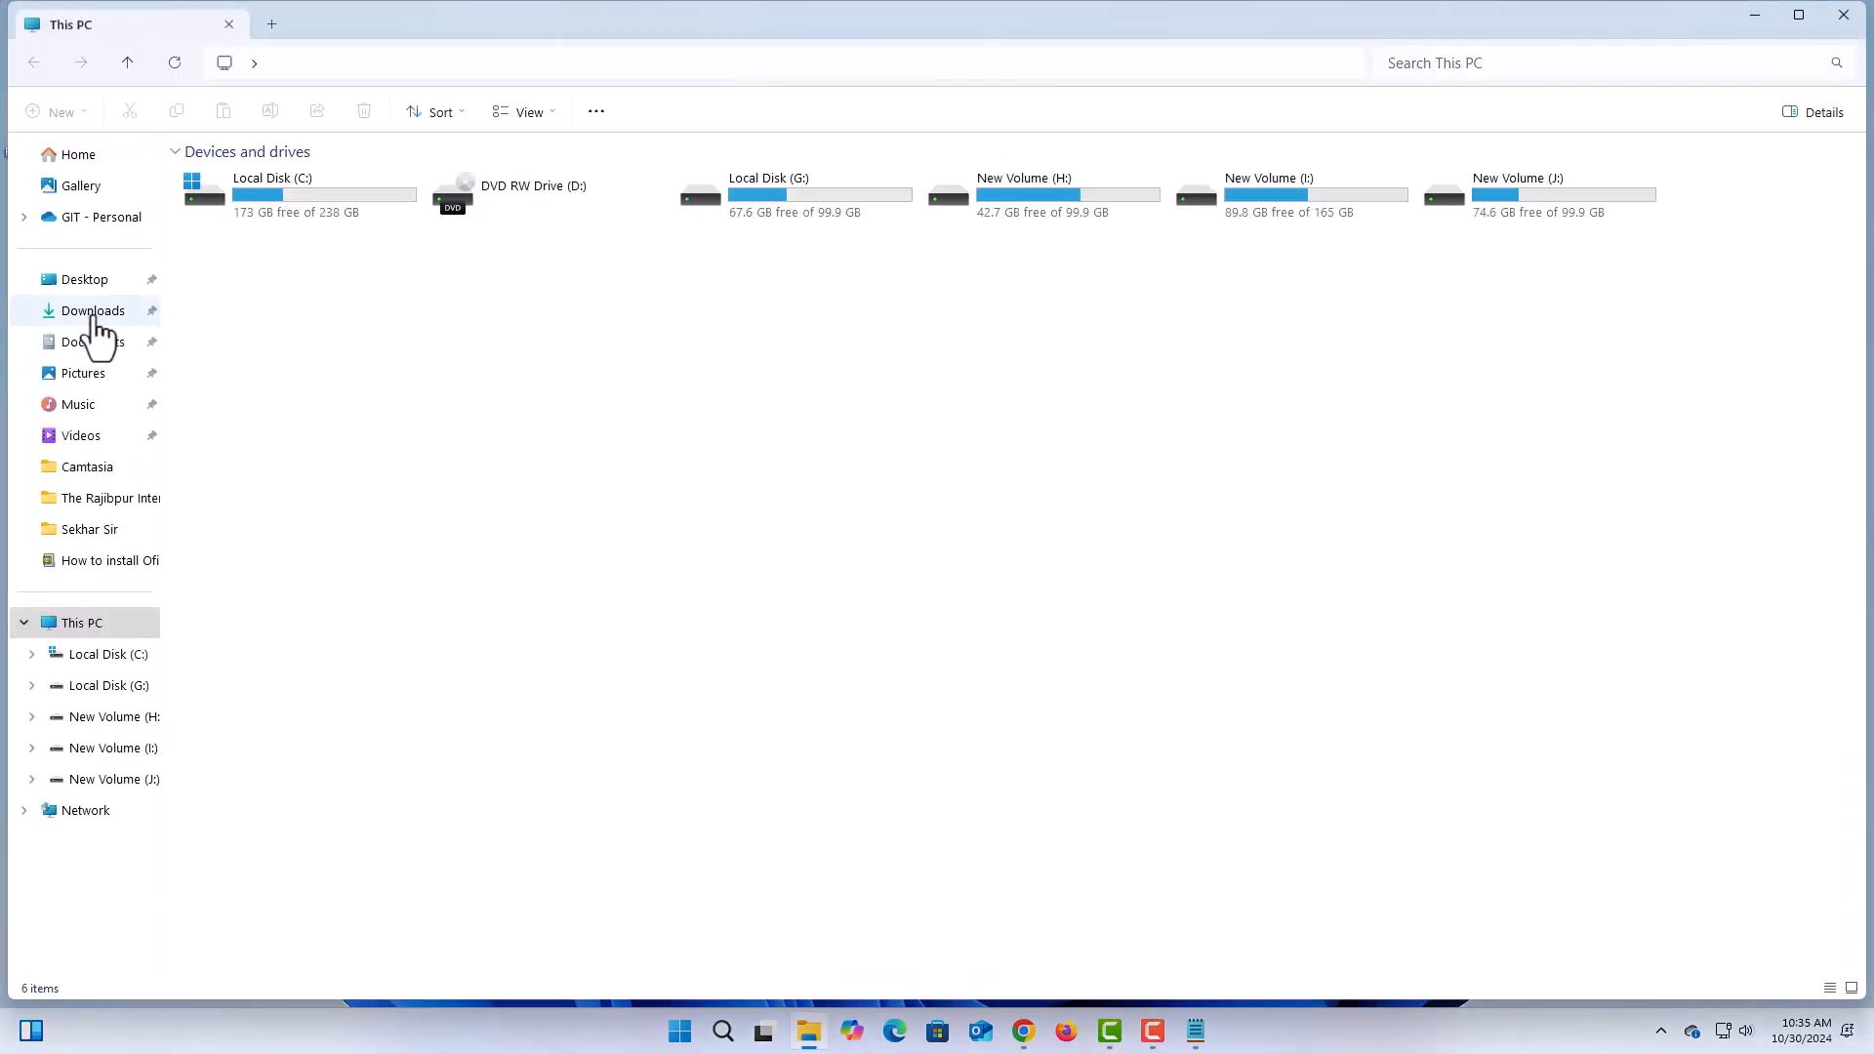
pyautogui.click(95, 312)
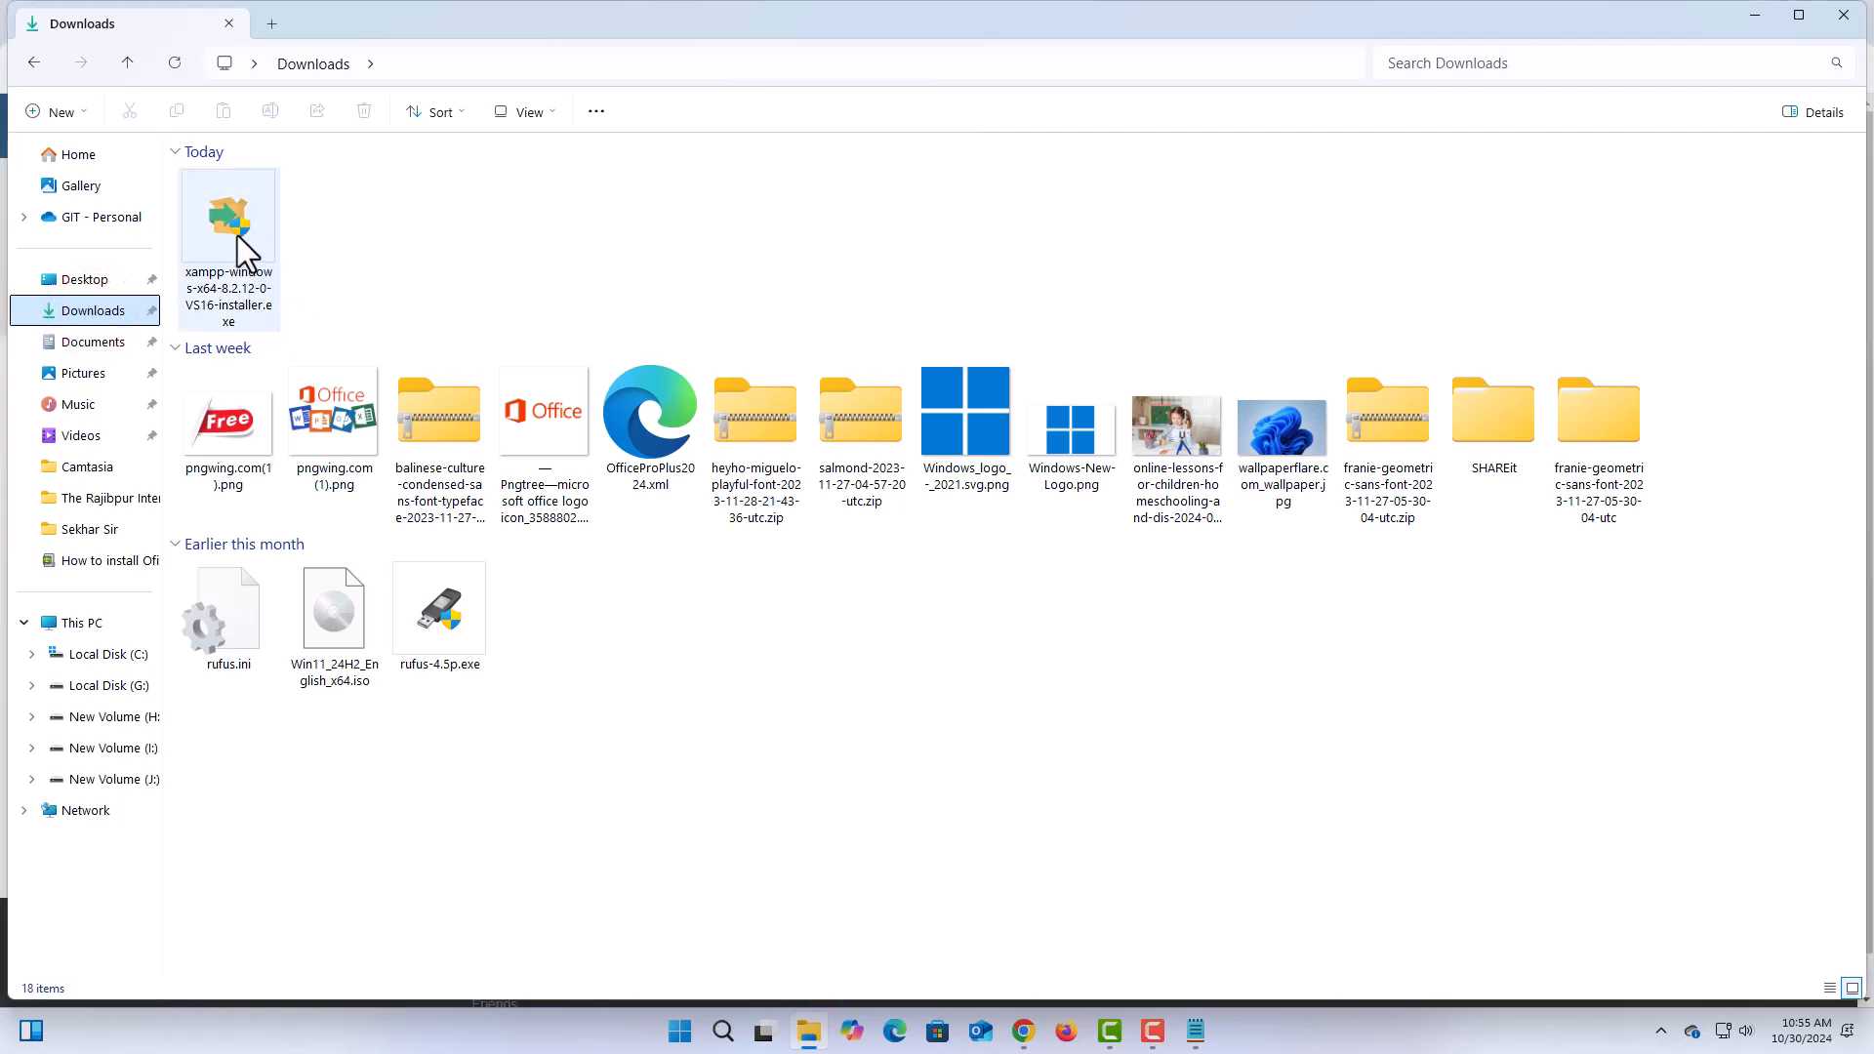
pyautogui.doubleClick(240, 236)
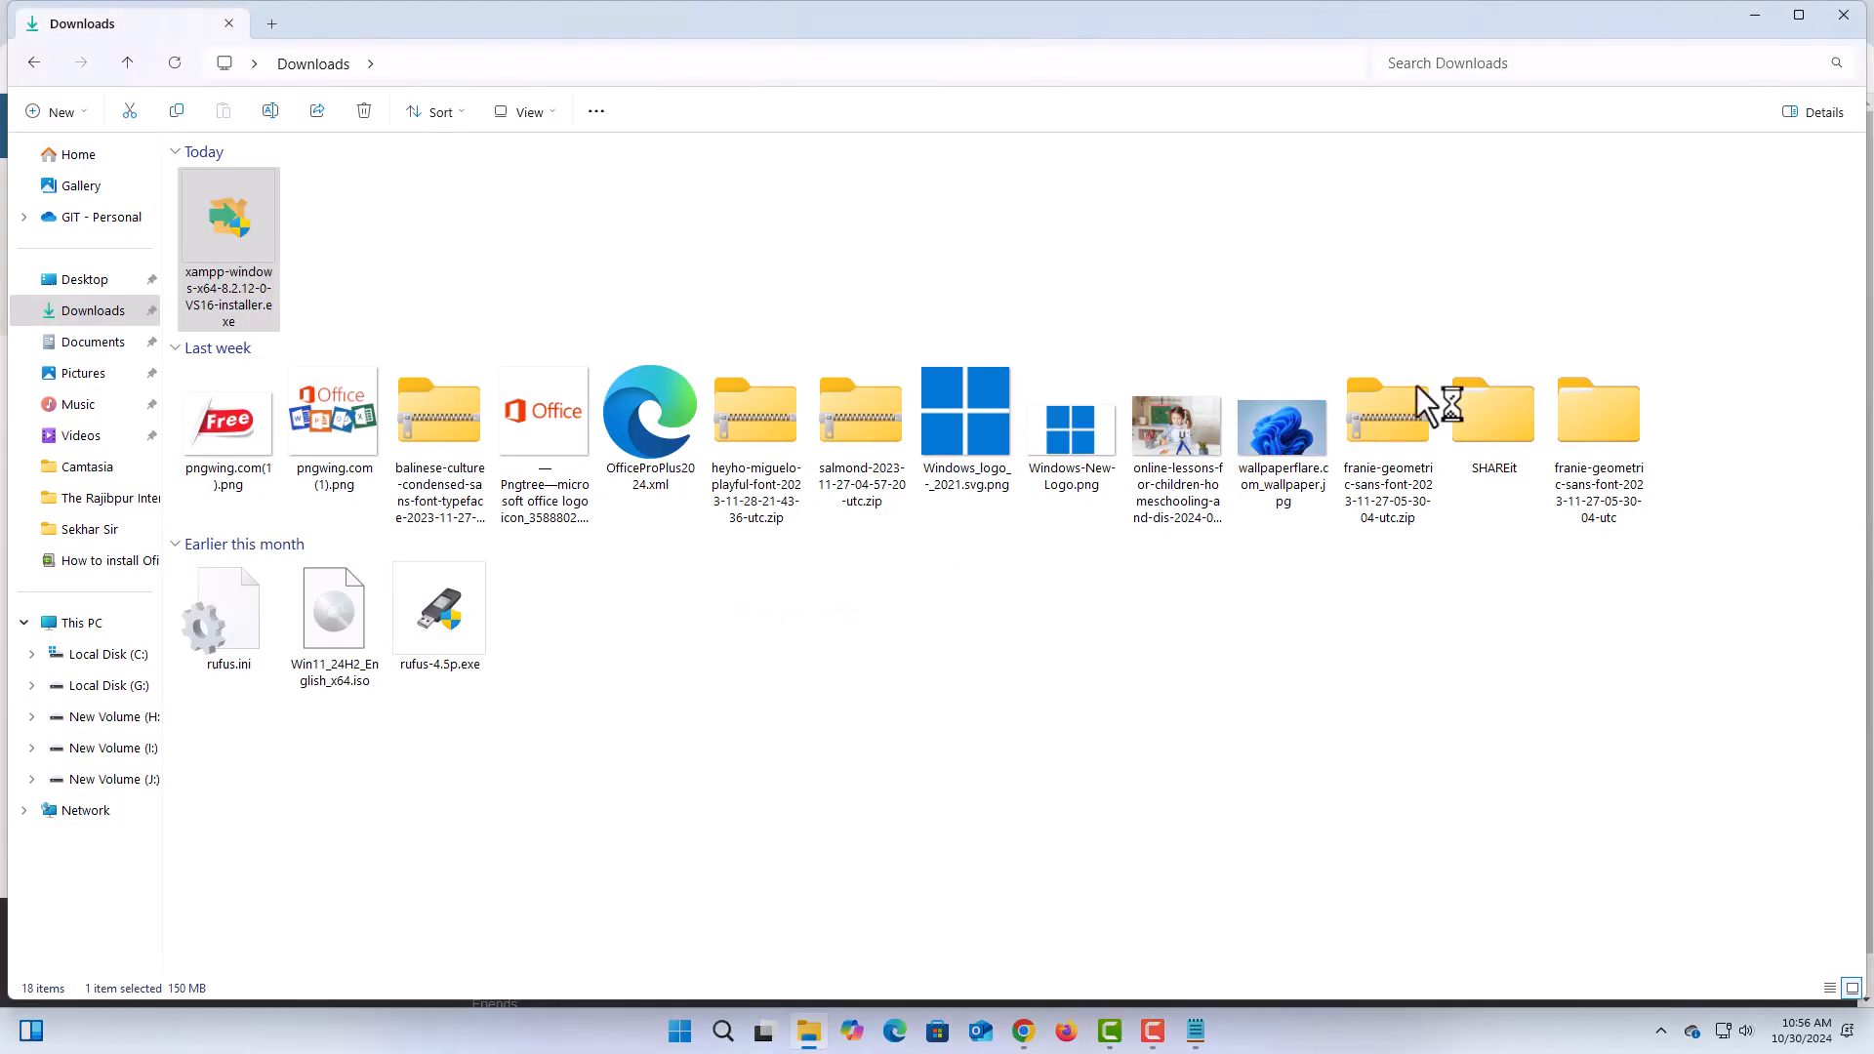
pyautogui.click(1752, 18)
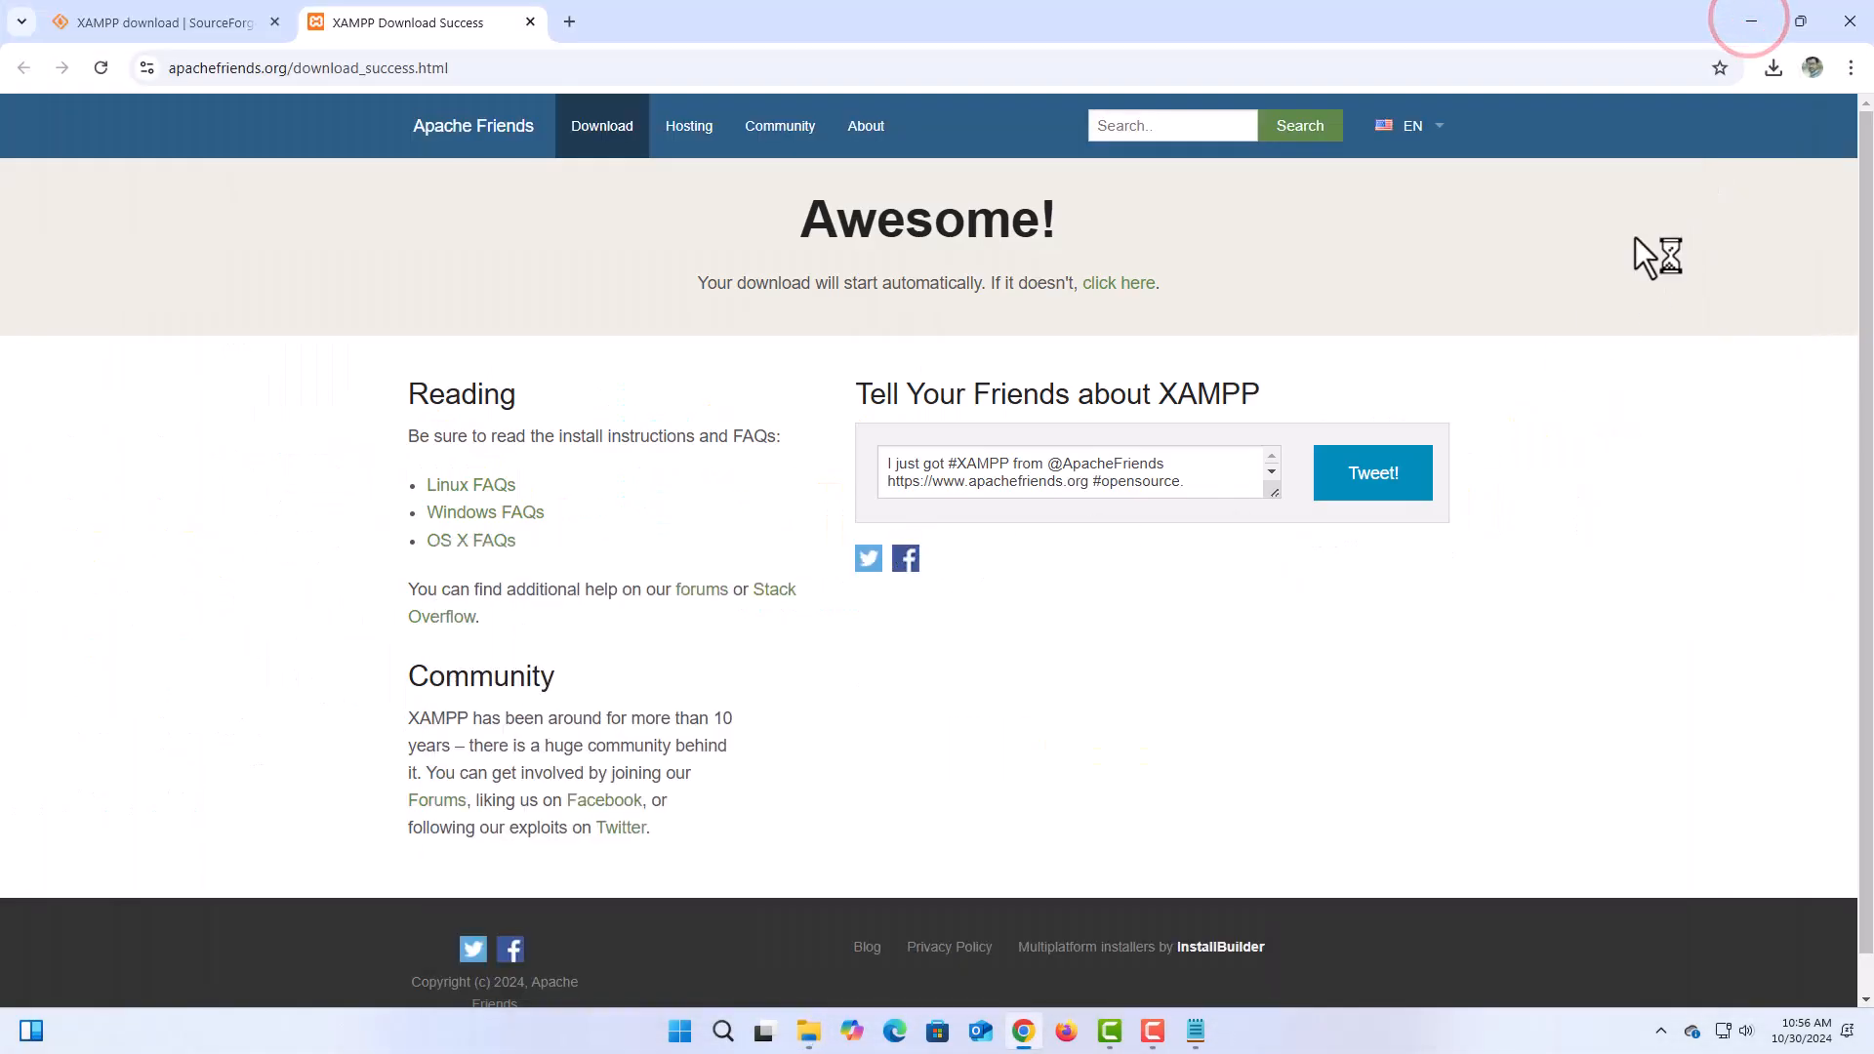
pyautogui.click(1748, 15)
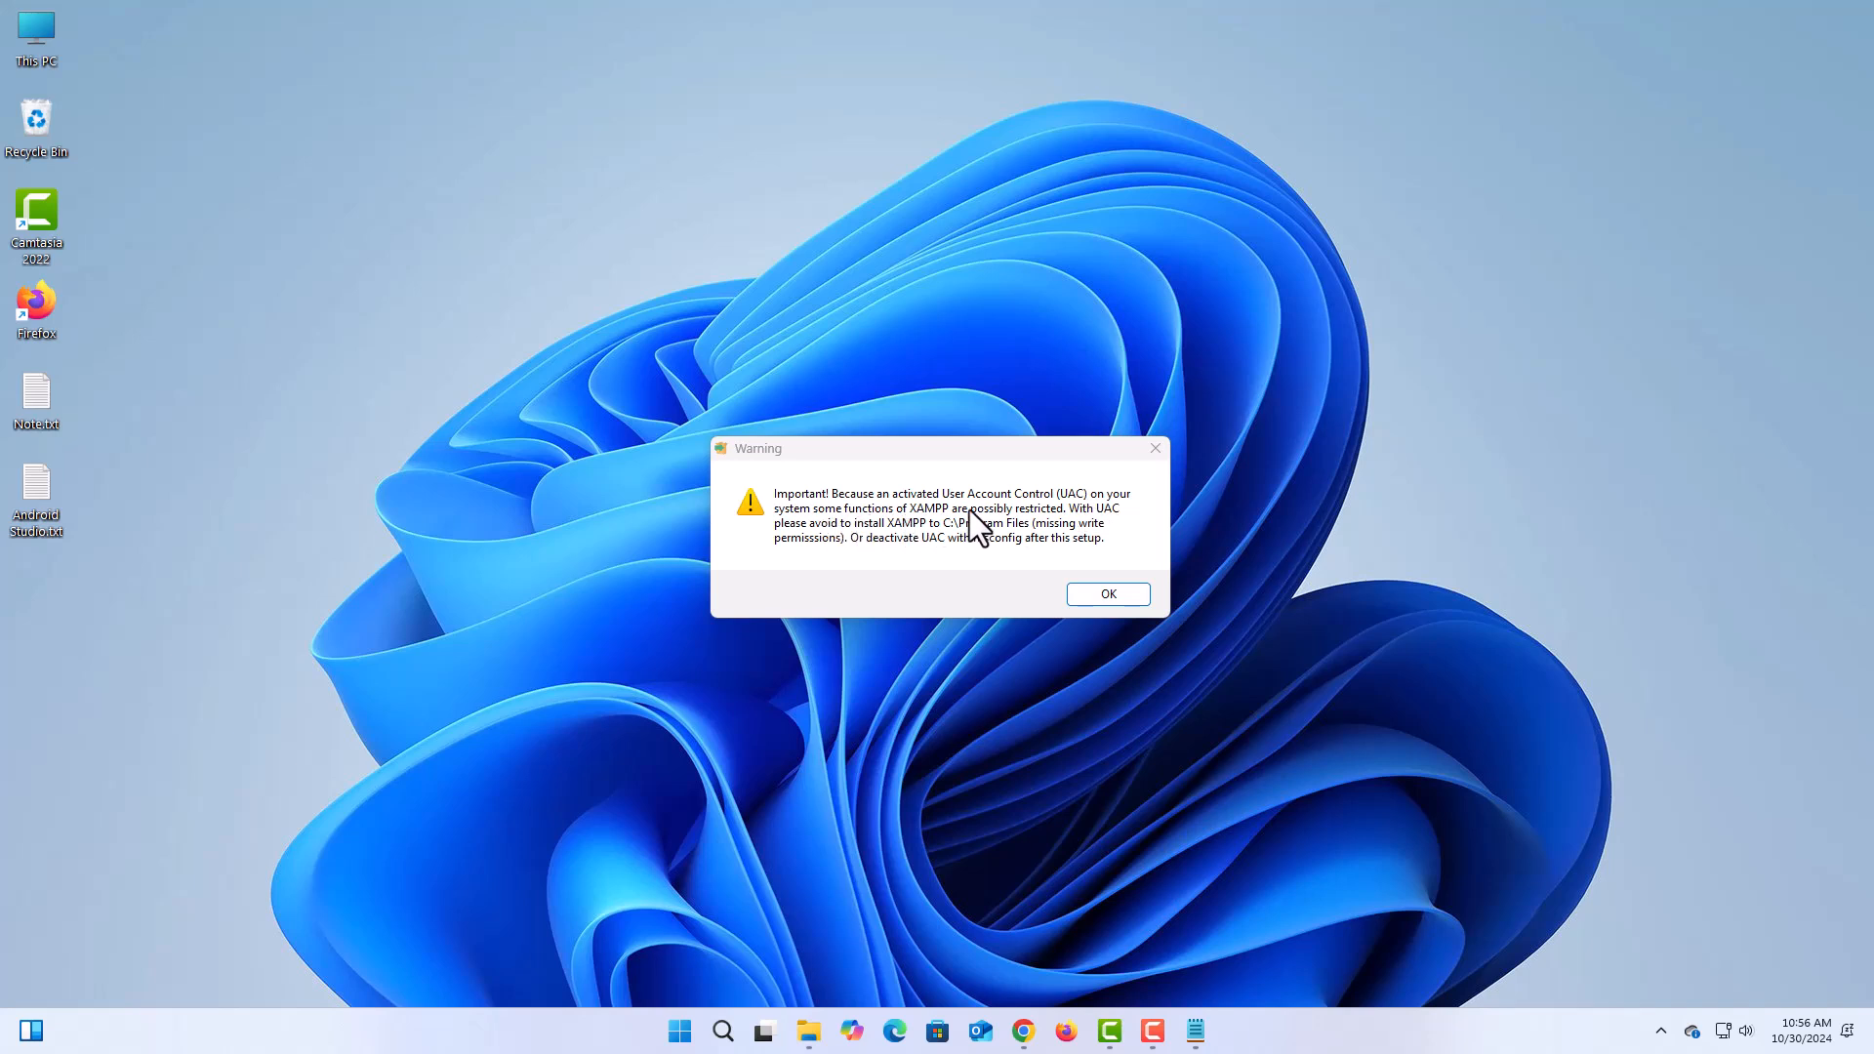
# Acknowledge the UAC warning and set up XAMPP with the default components, folder C:\xampp and English as the language.
pyautogui.click(1109, 594)
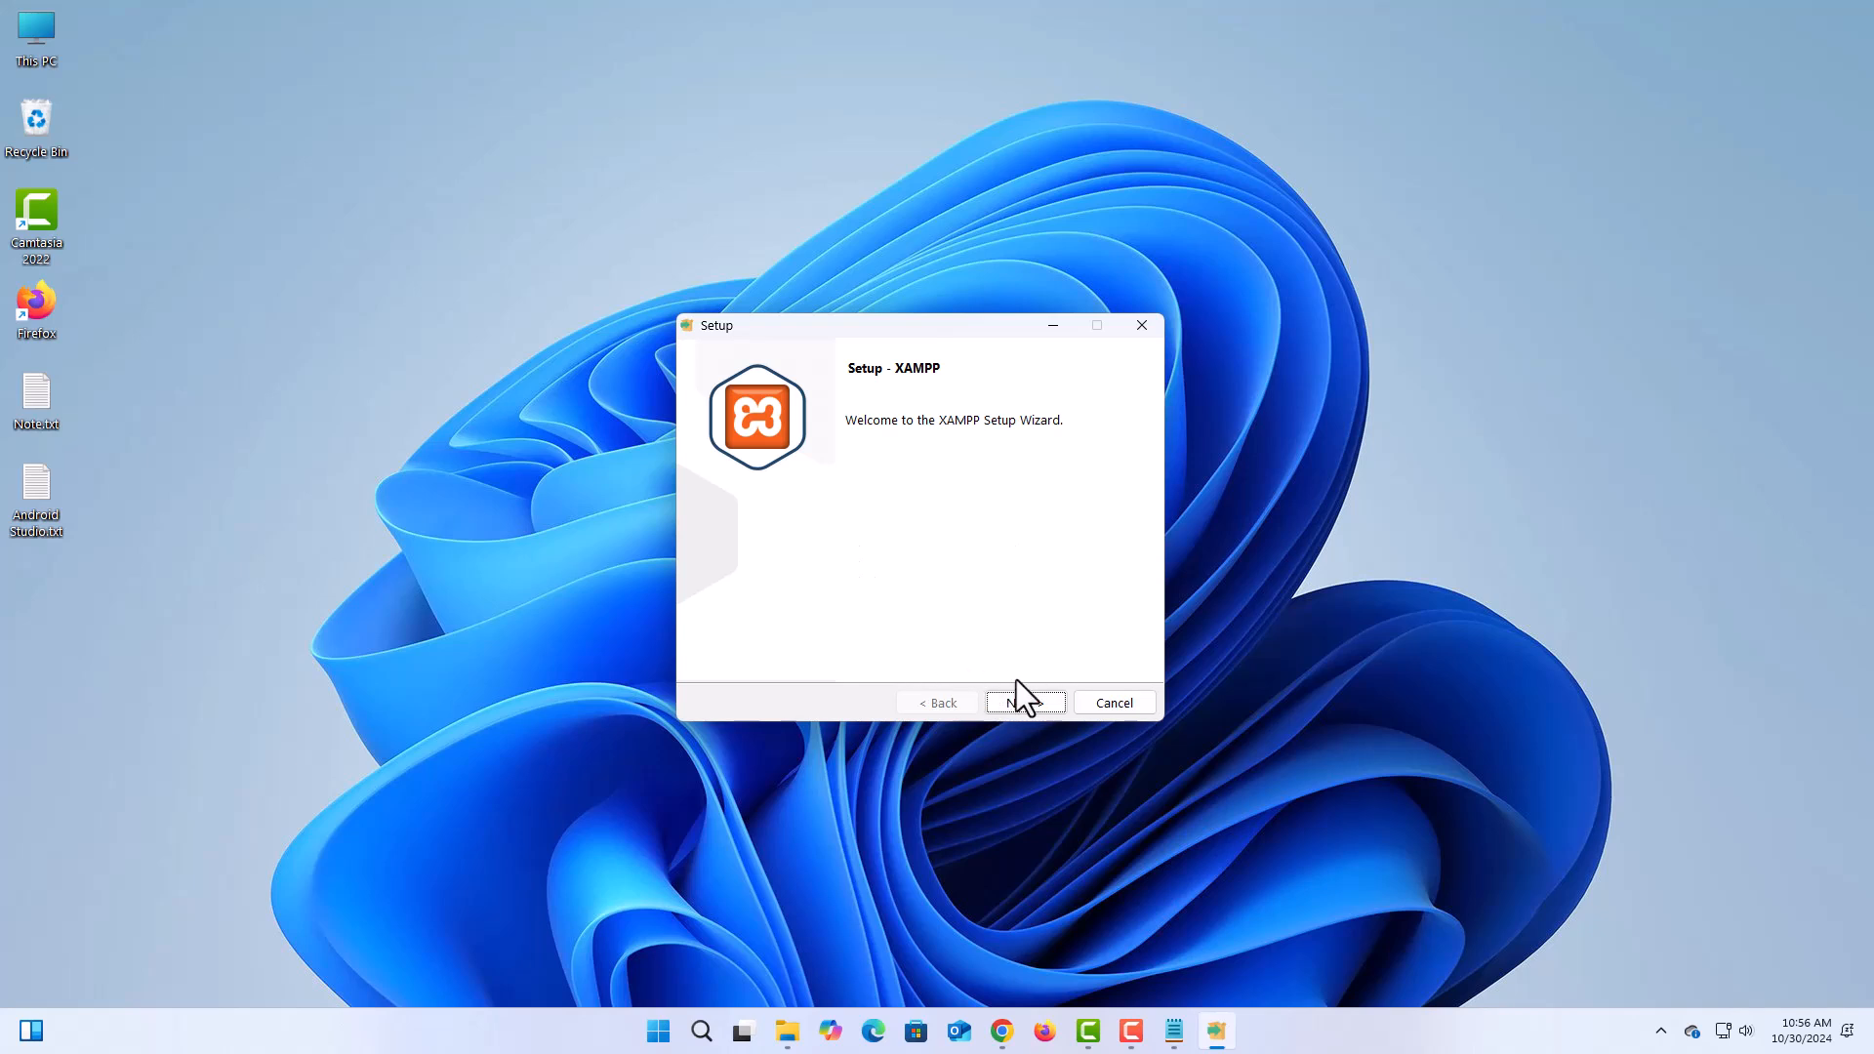
pyautogui.click(1029, 703)
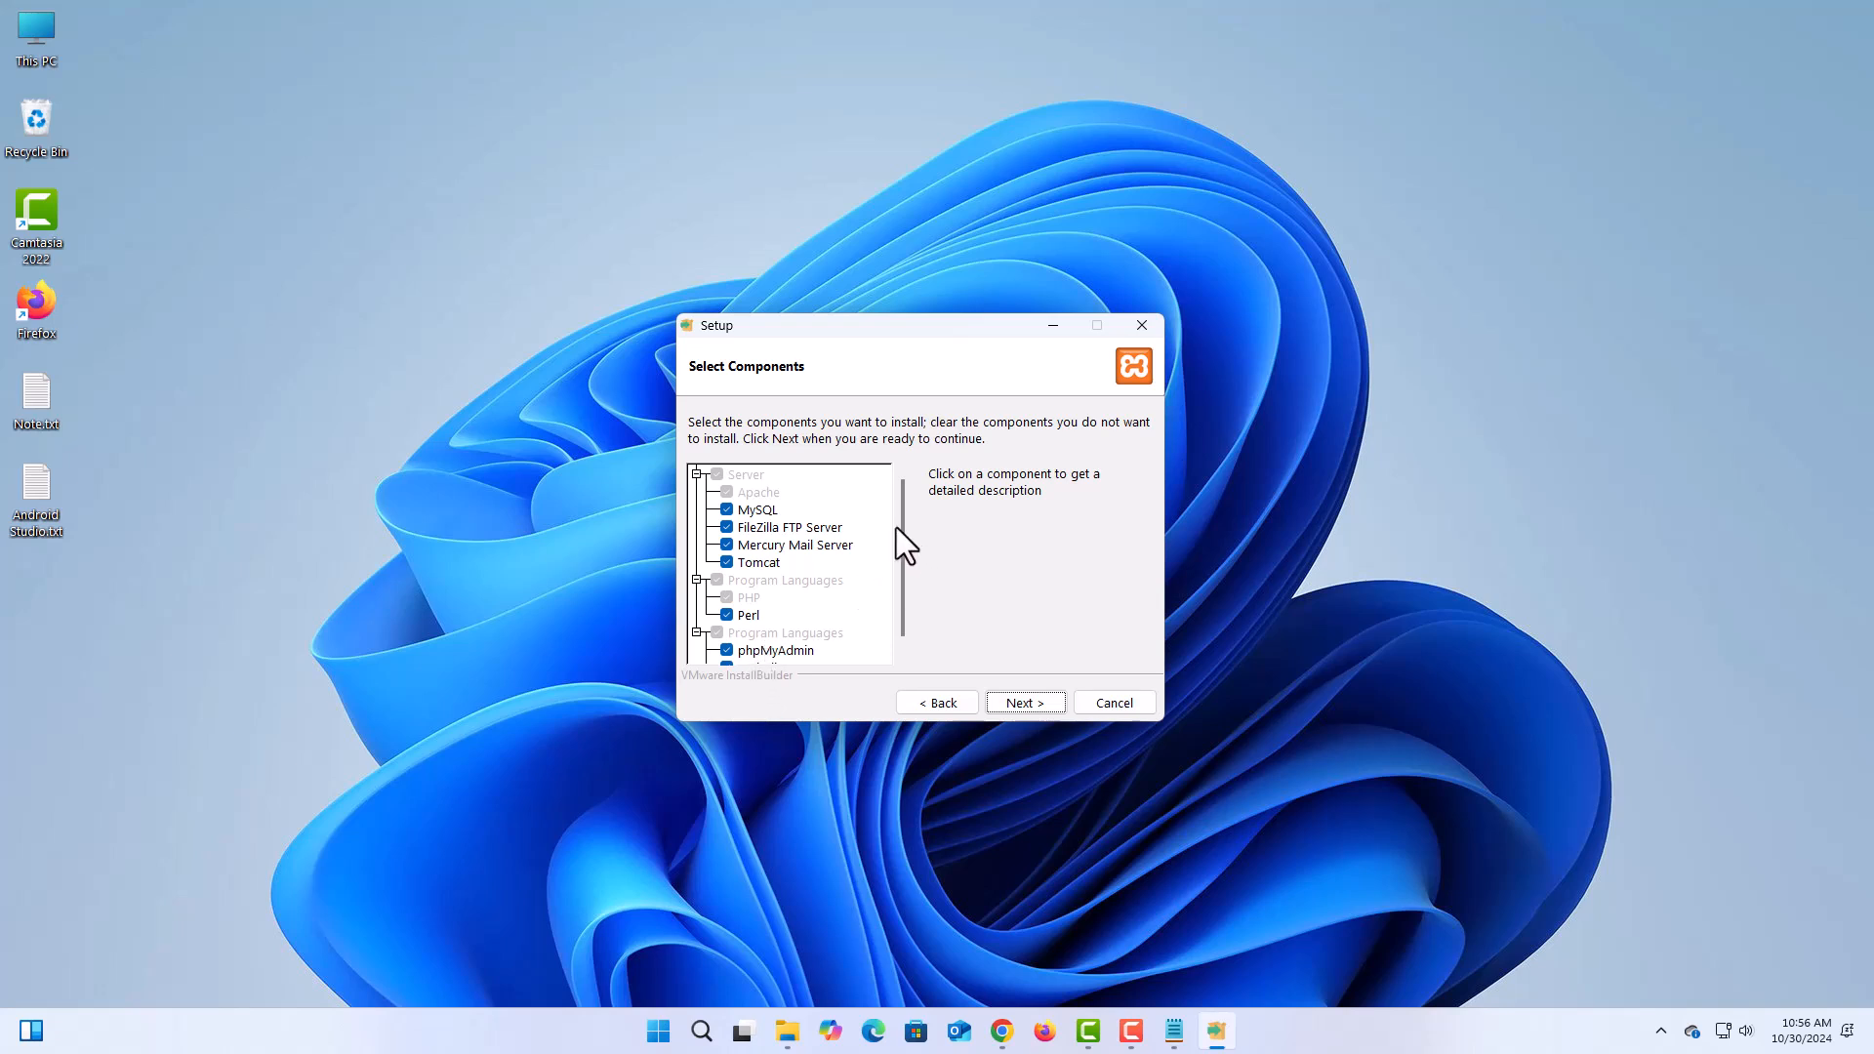
pyautogui.click(1037, 701)
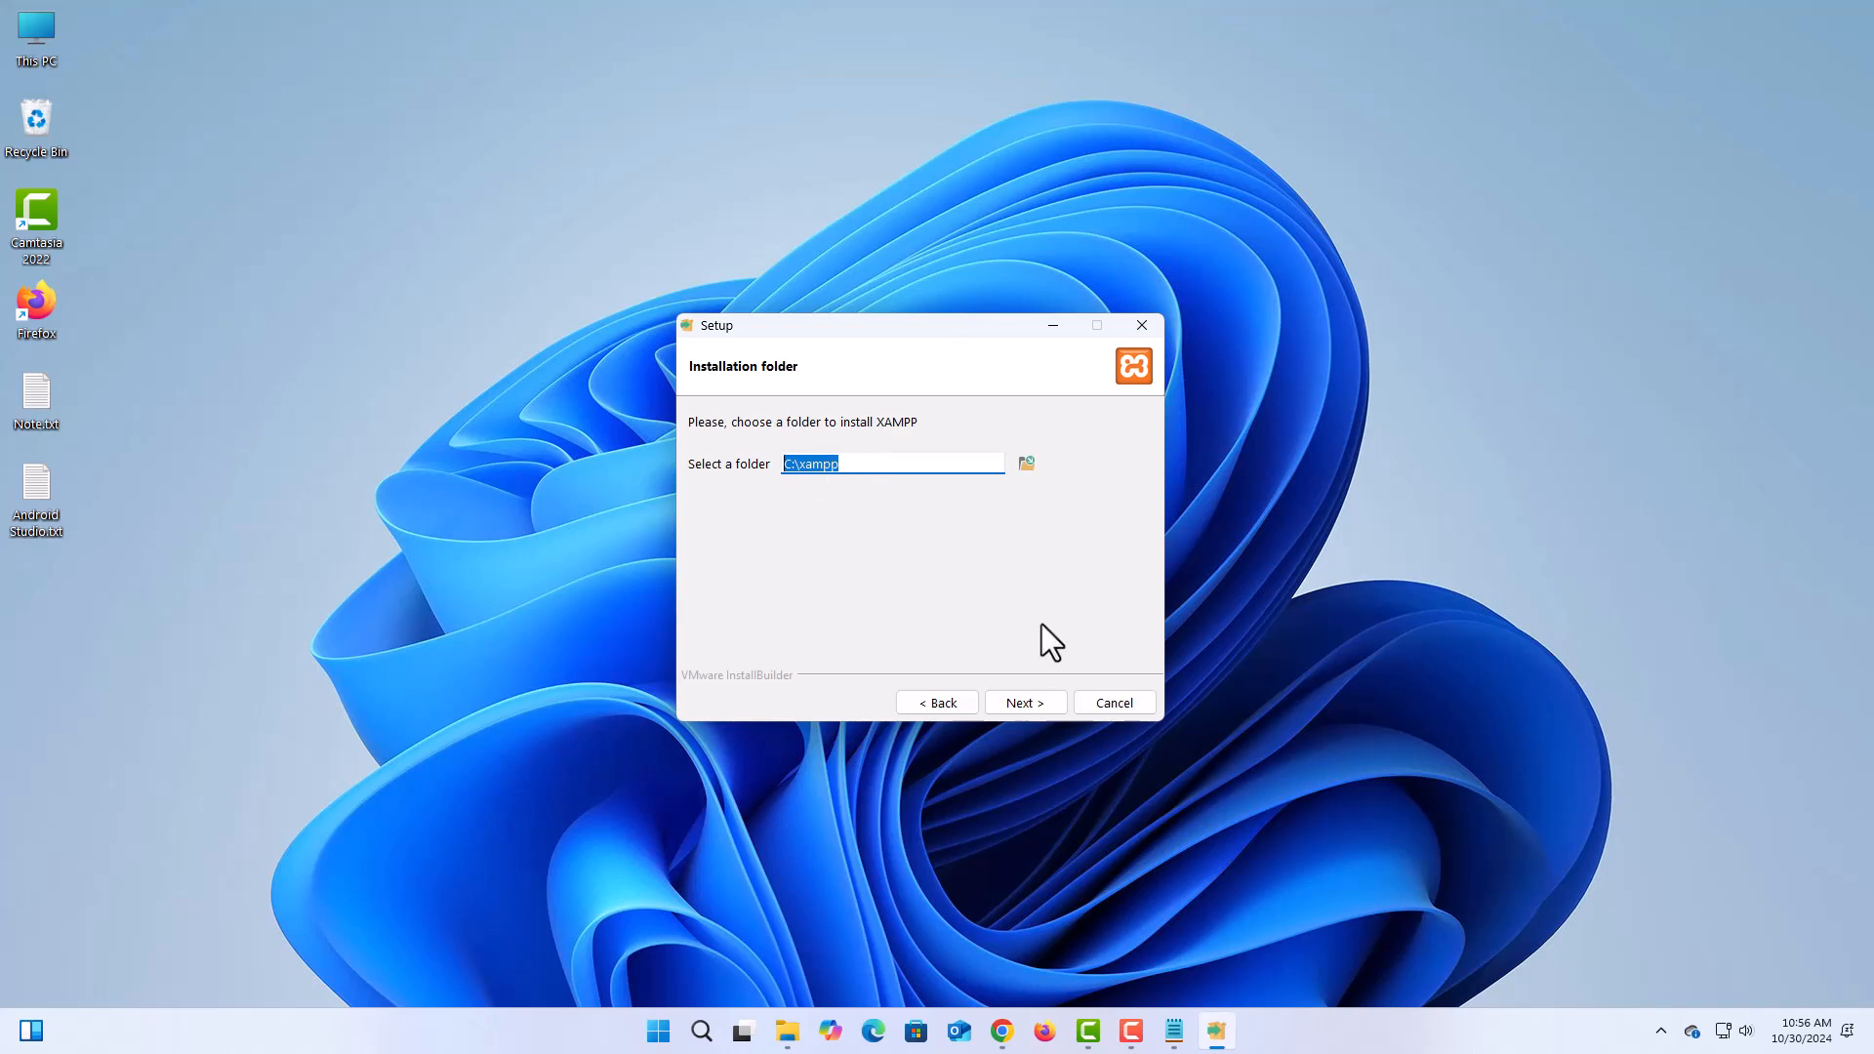
pyautogui.click(1028, 703)
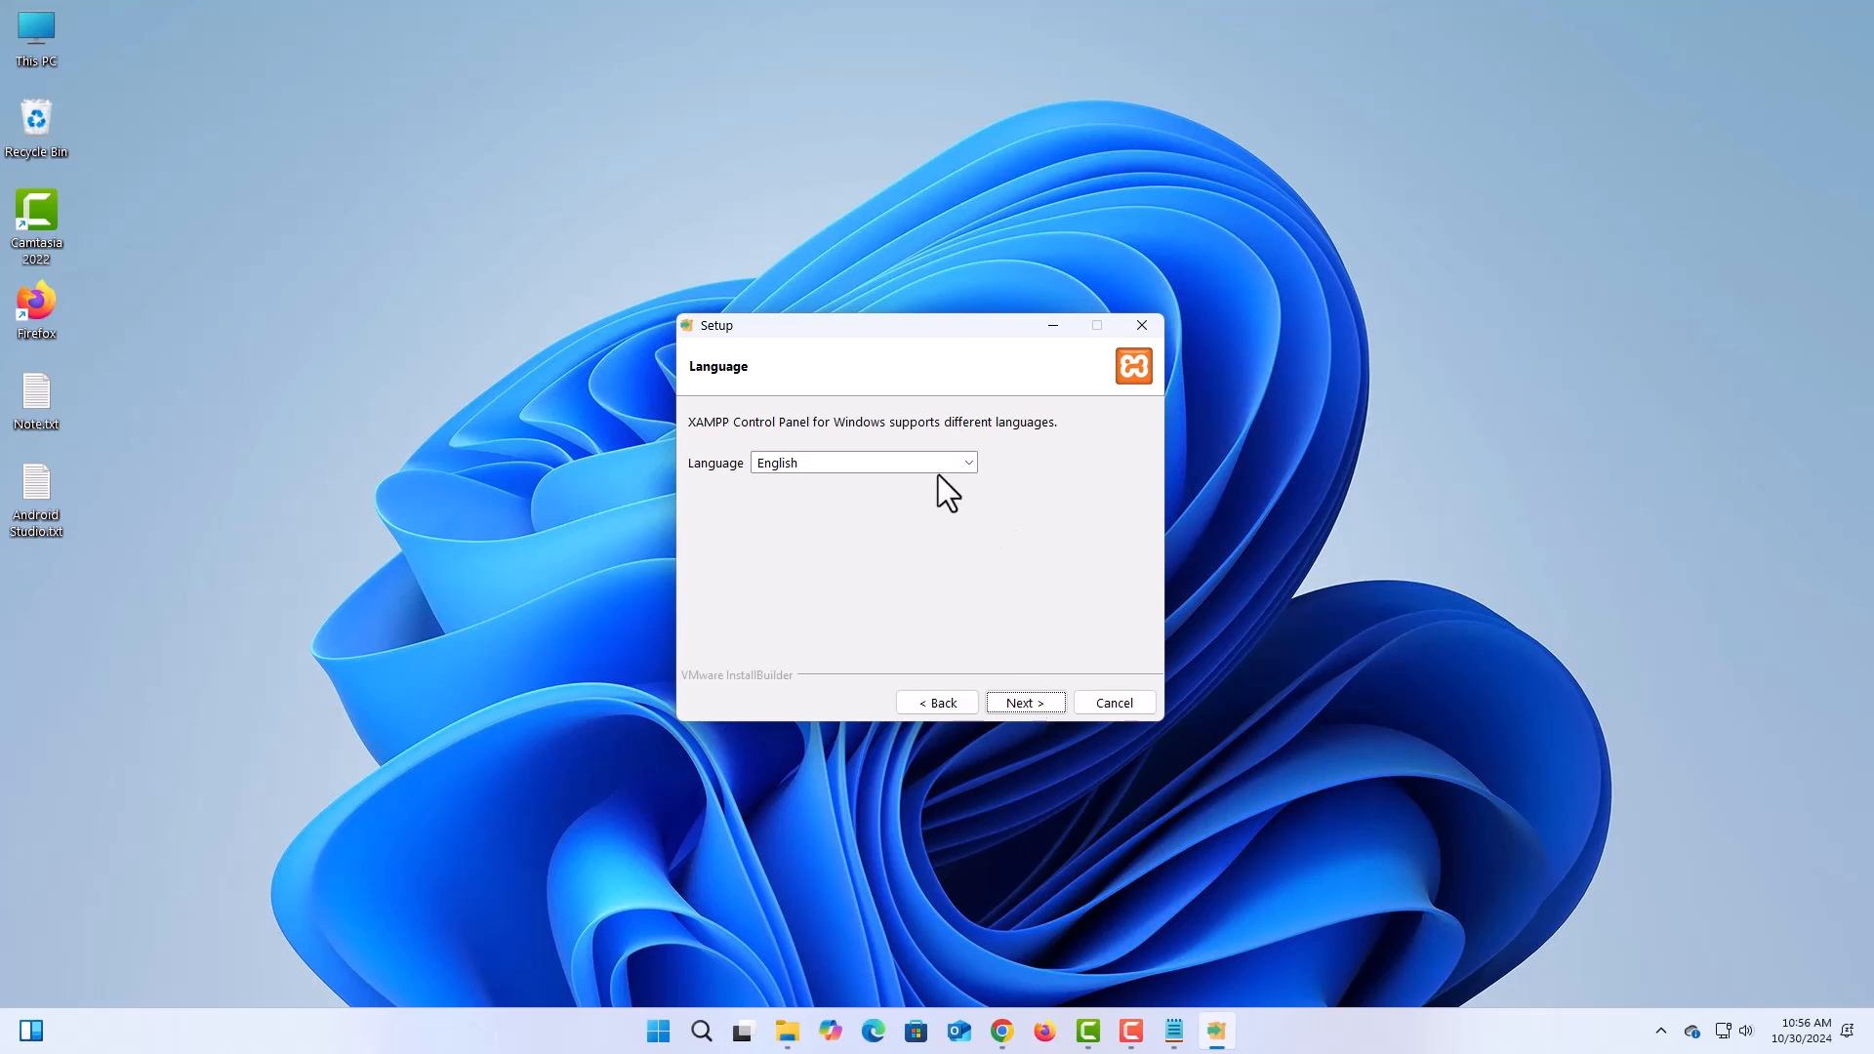
pyautogui.click(1015, 701)
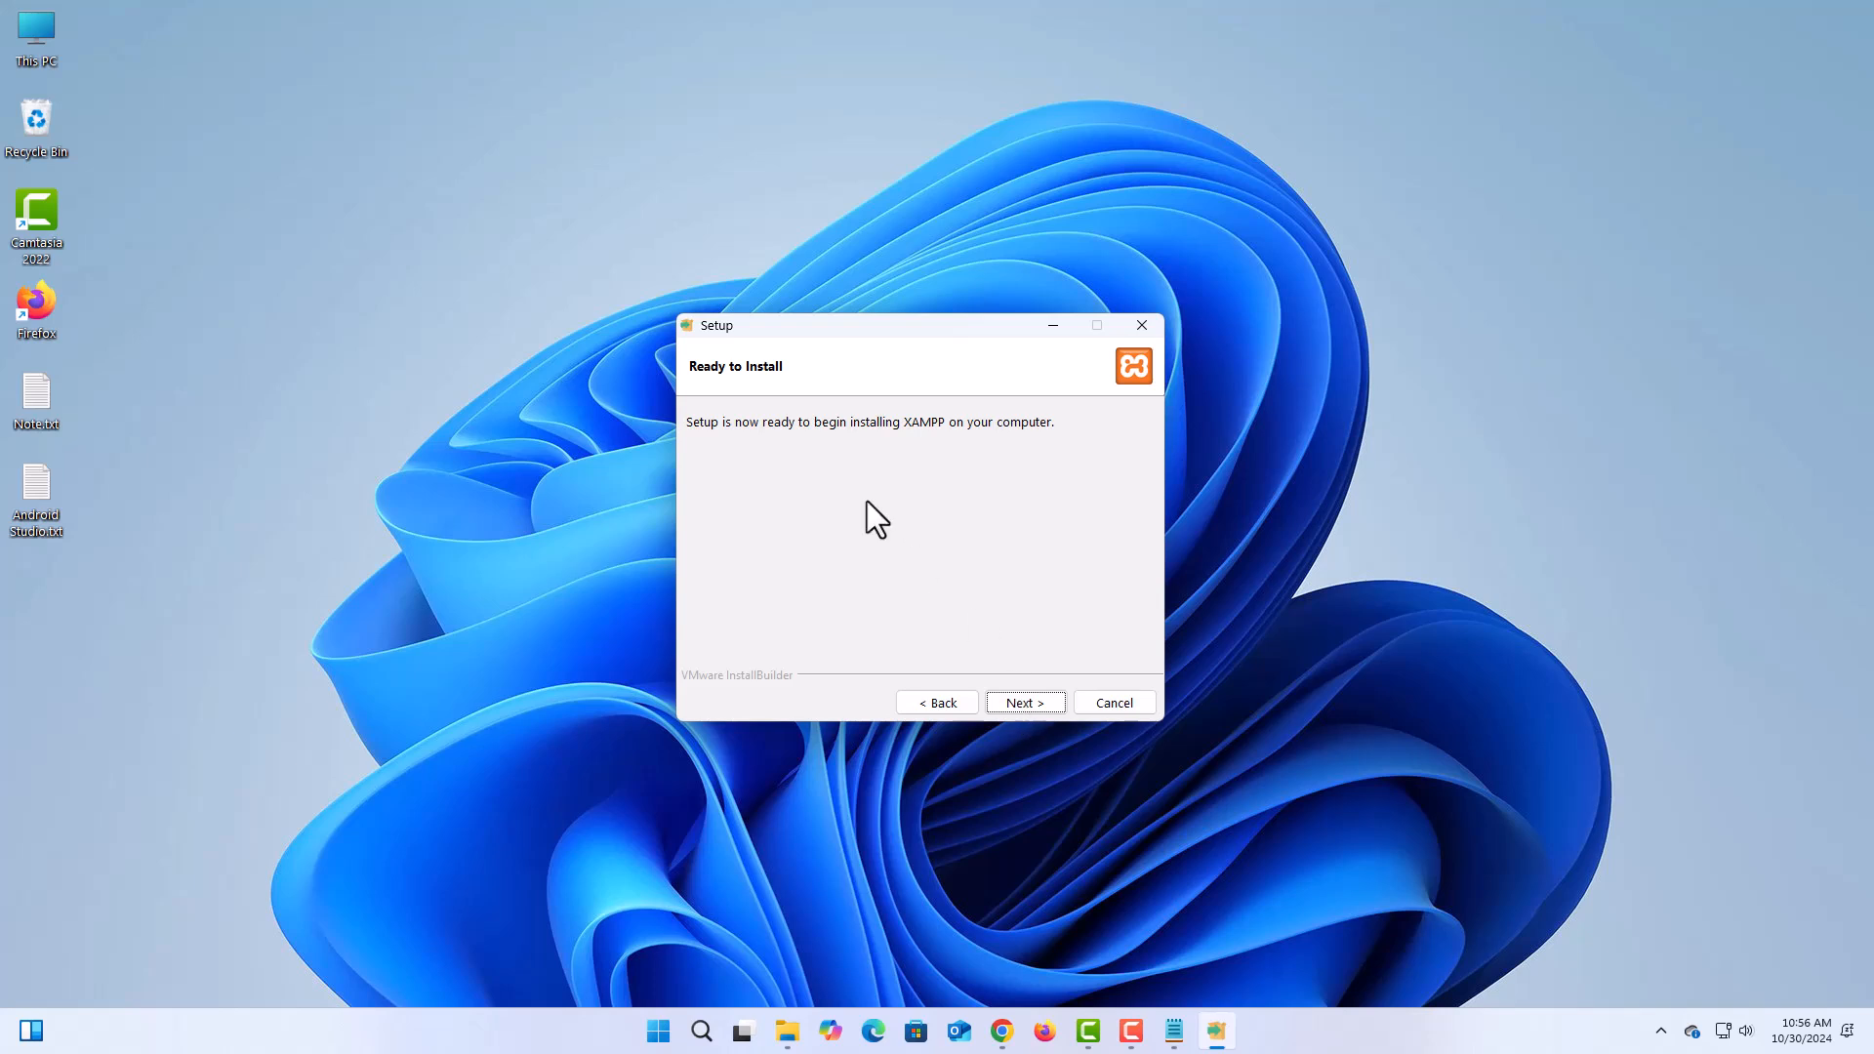
# Install XAMPP, allowing Apache HTTP Server network access, and finish the setup with the Control Panel set to start.
pyautogui.click(1025, 702)
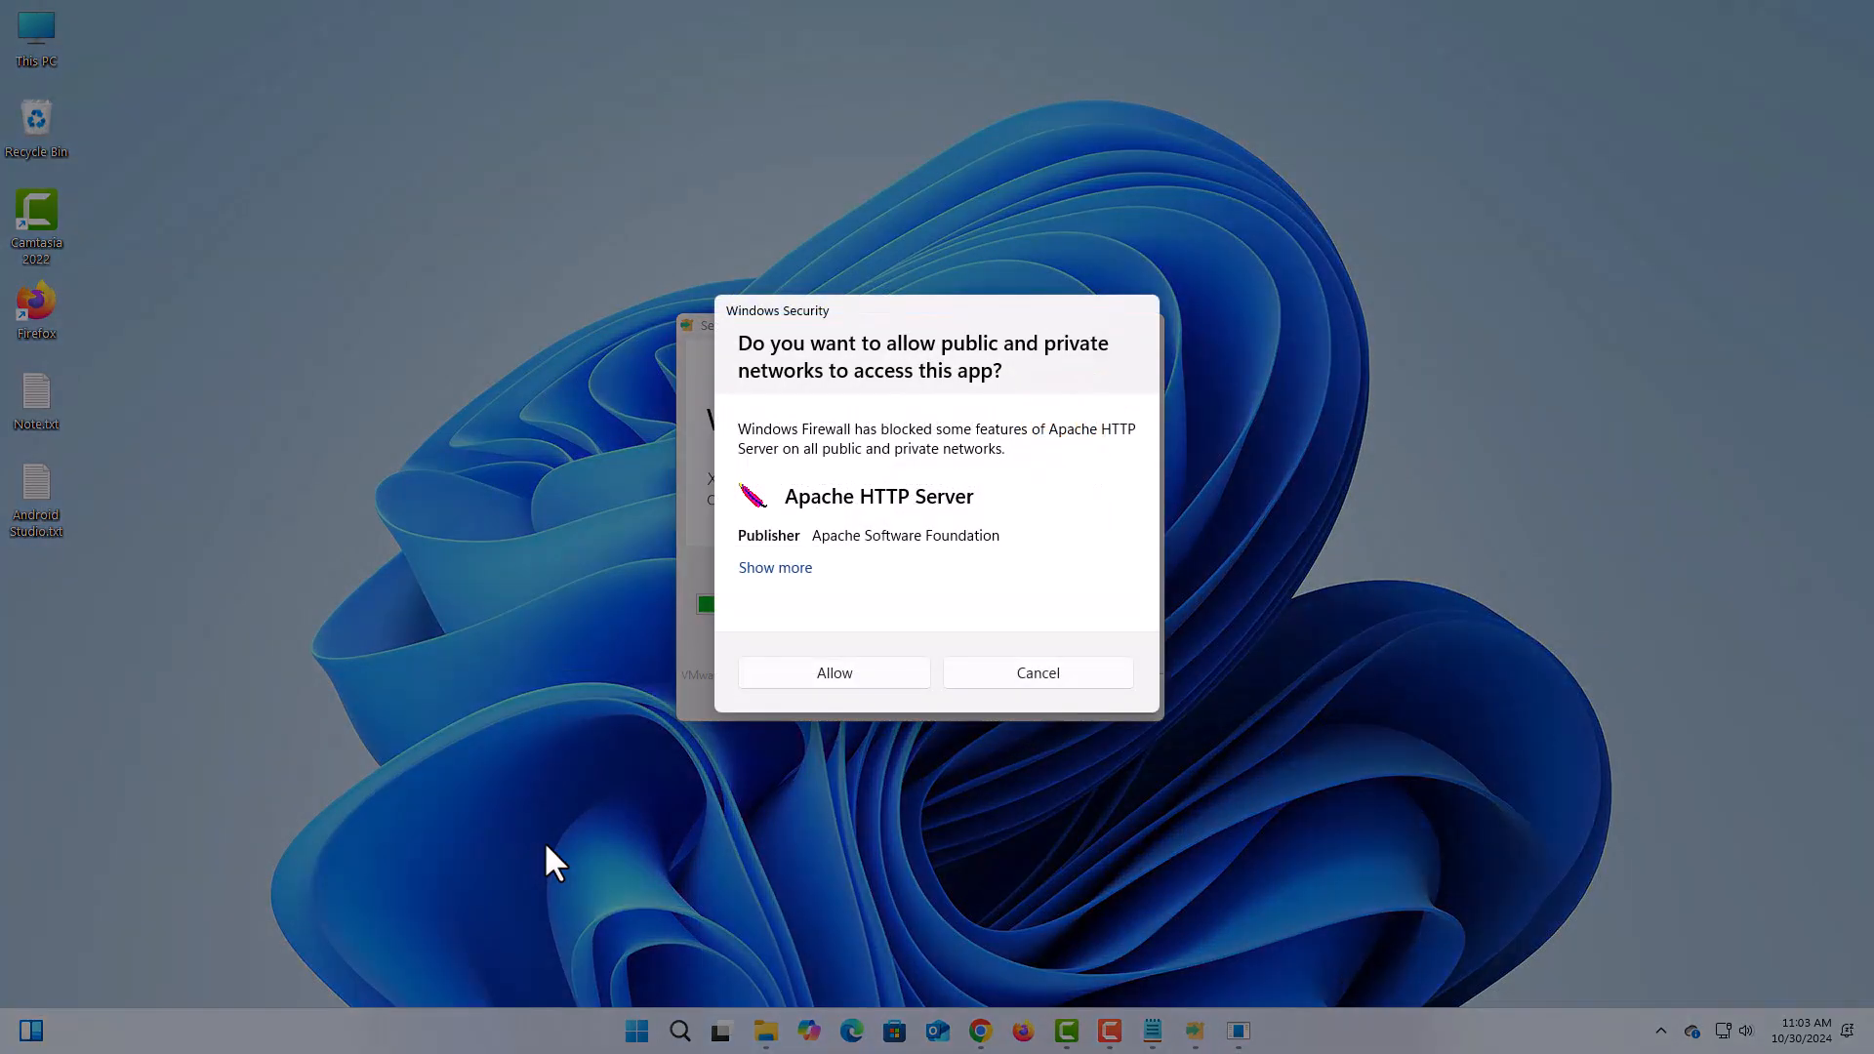
pyautogui.click(836, 672)
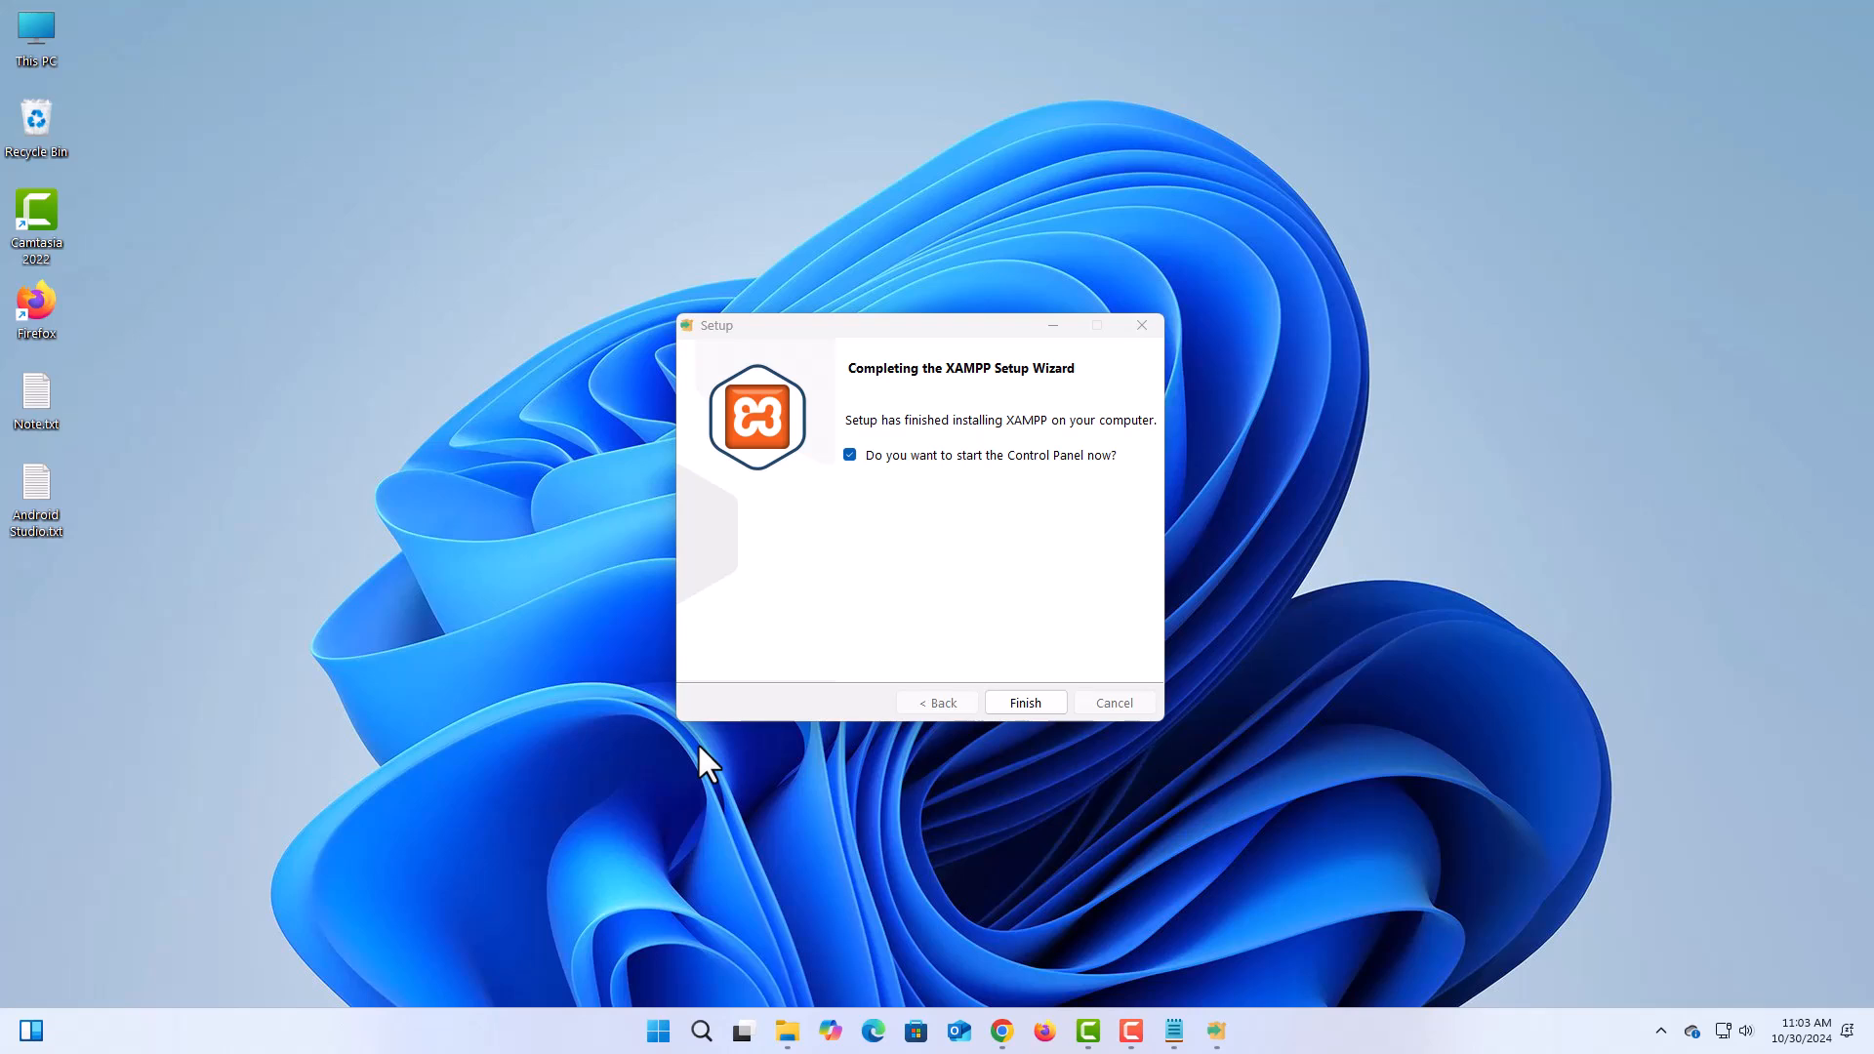
pyautogui.click(1021, 701)
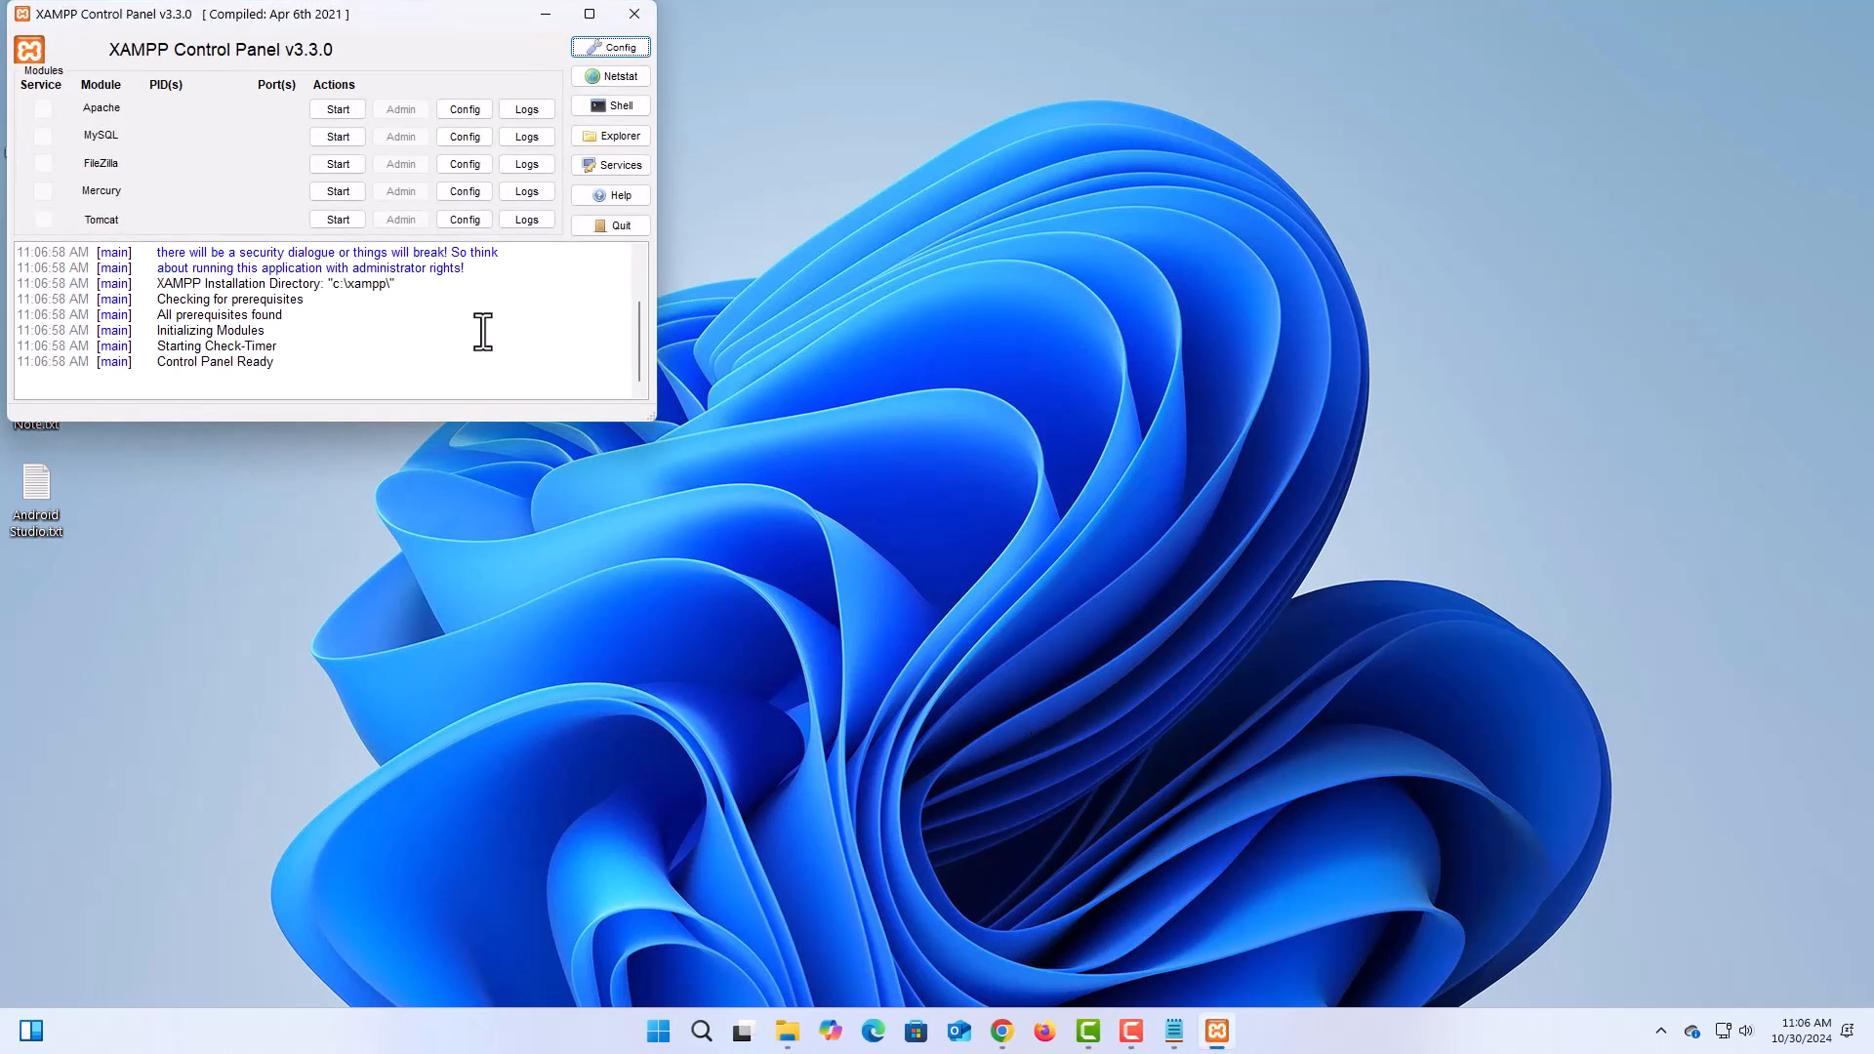
# Start the Apache and MySQL modules in the XAMPP Control Panel, allow mysqld.exe network access, and minimize the Control Panel.
pyautogui.moveTo(407, 22); pyautogui.dragTo(790, 212)
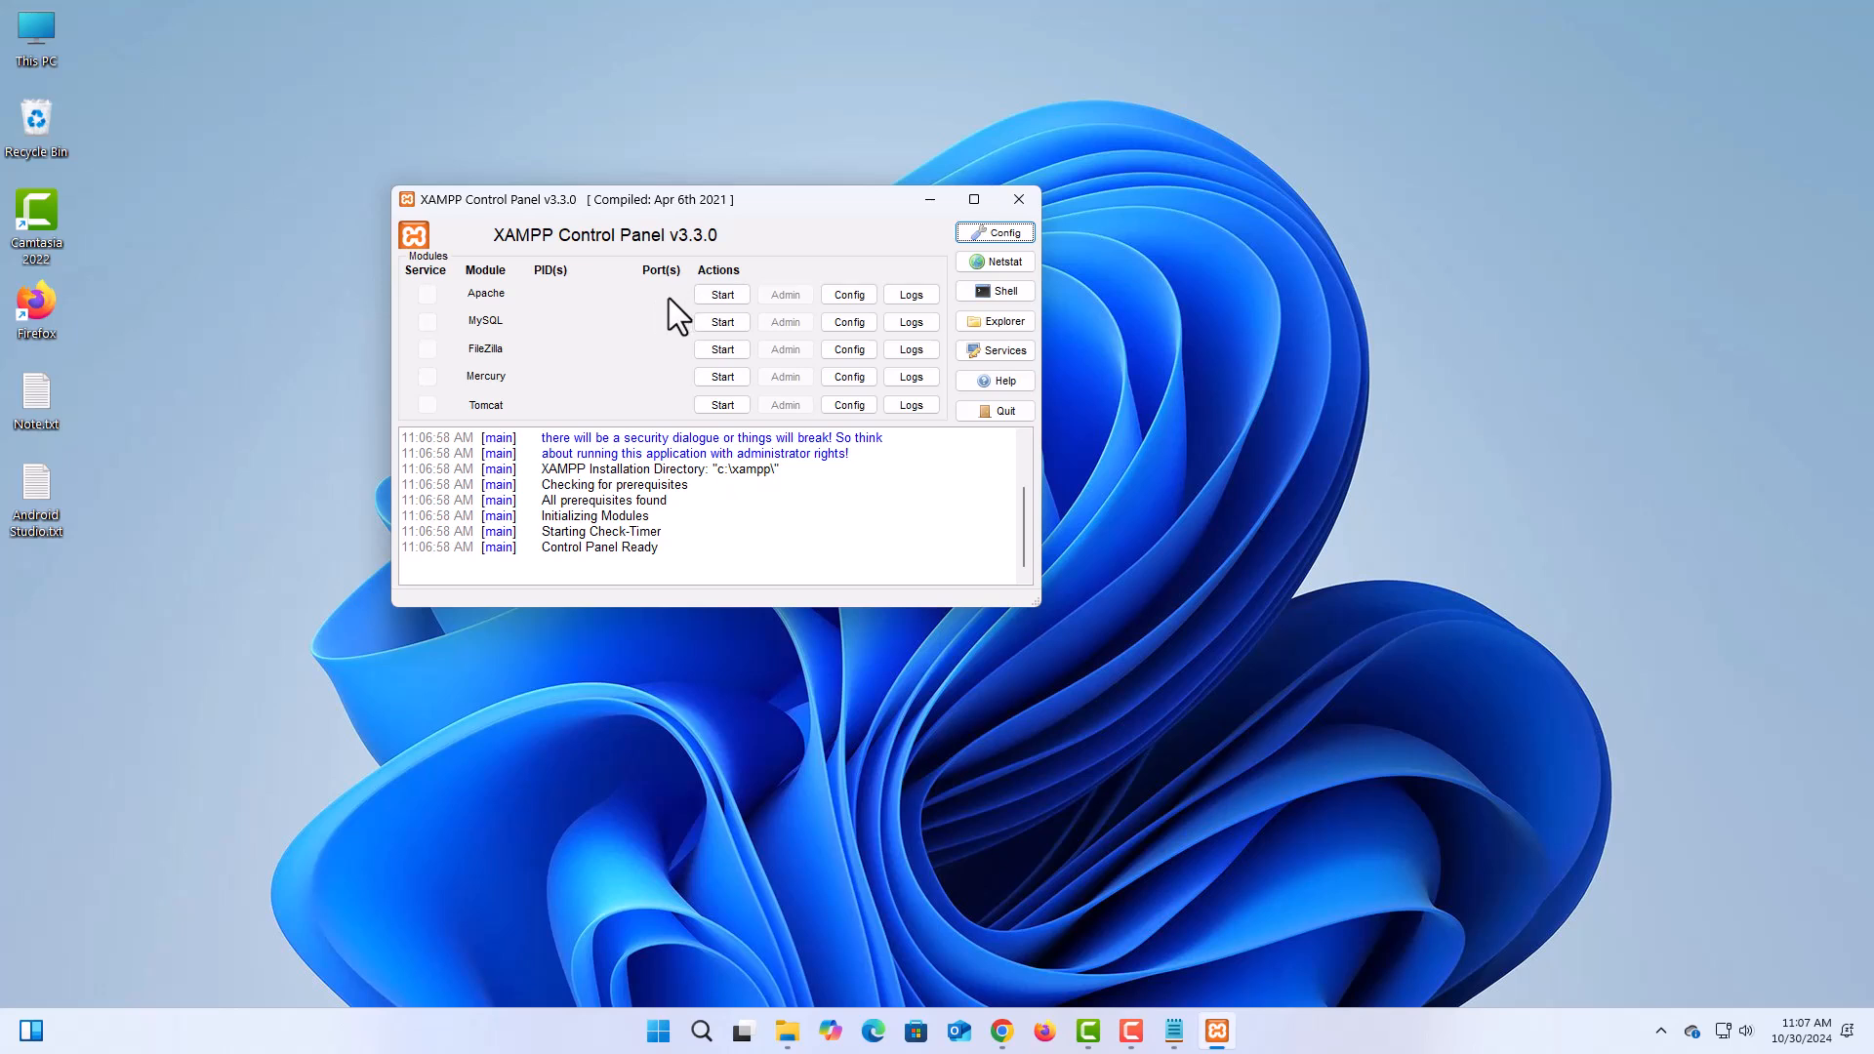
pyautogui.click(723, 294)
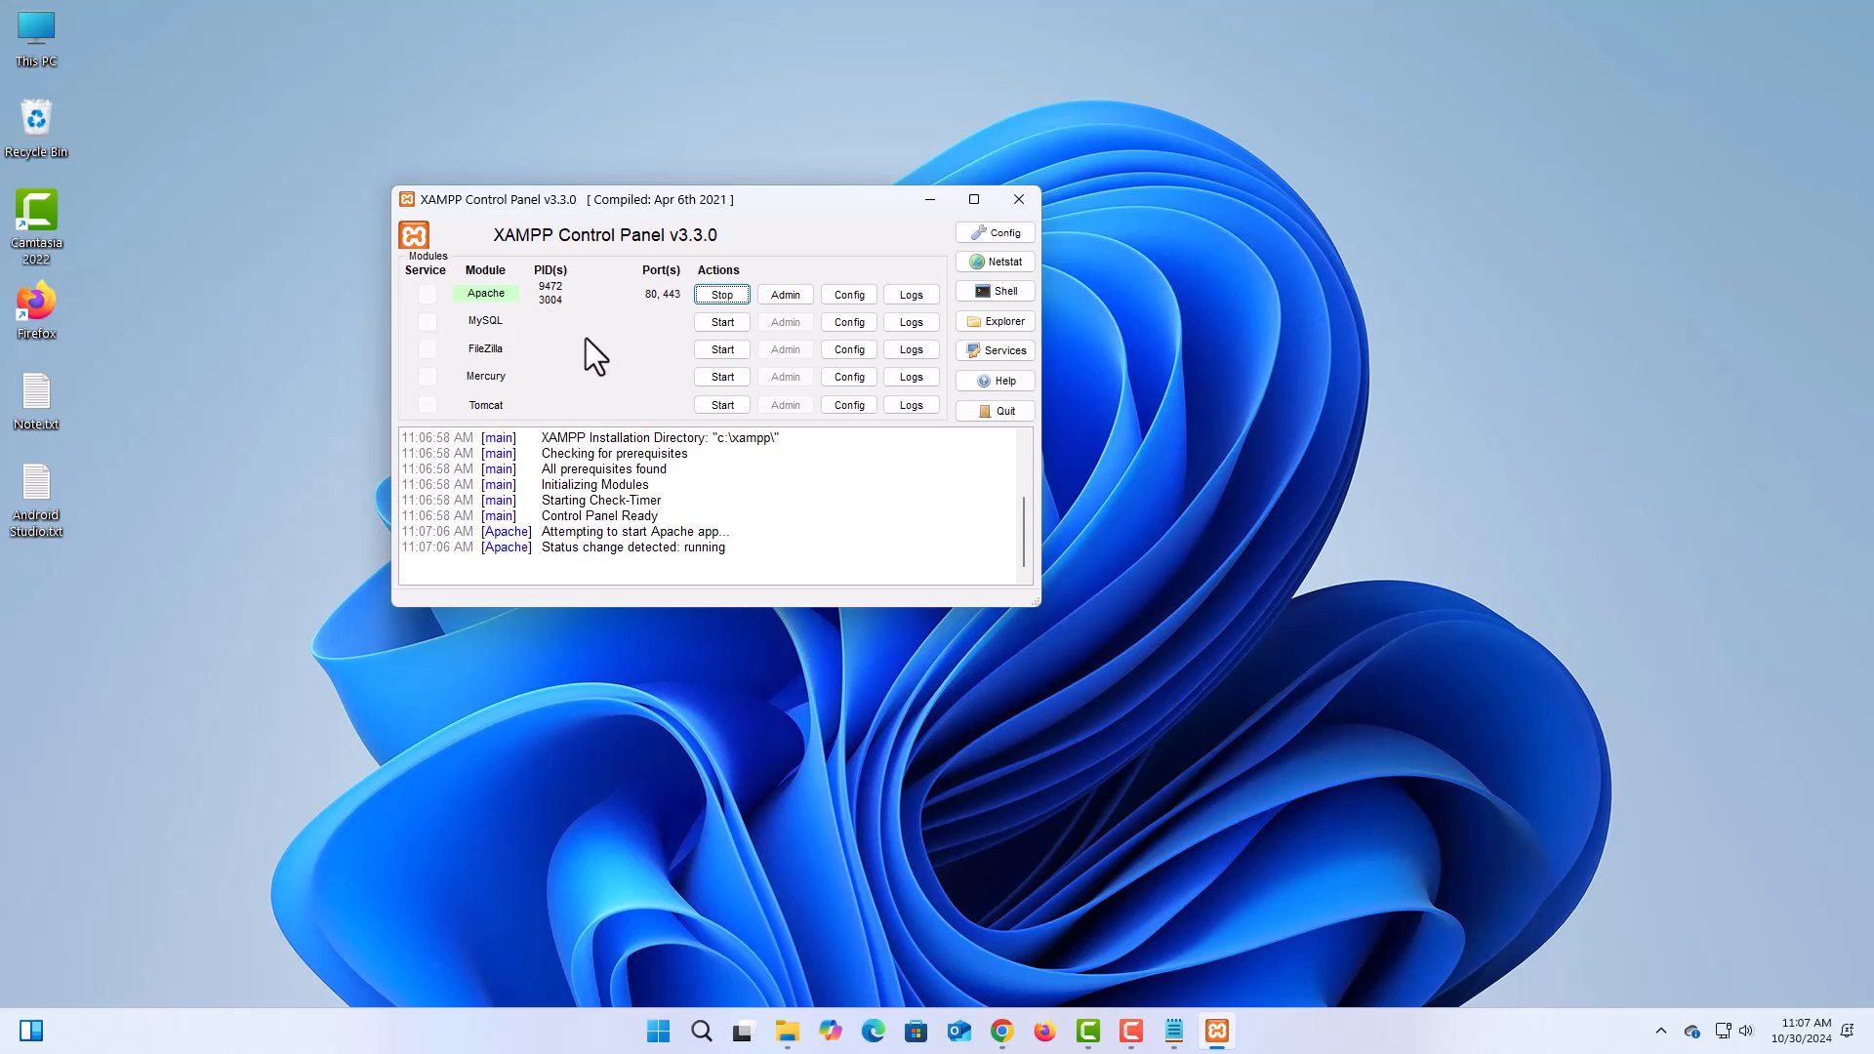
pyautogui.click(718, 323)
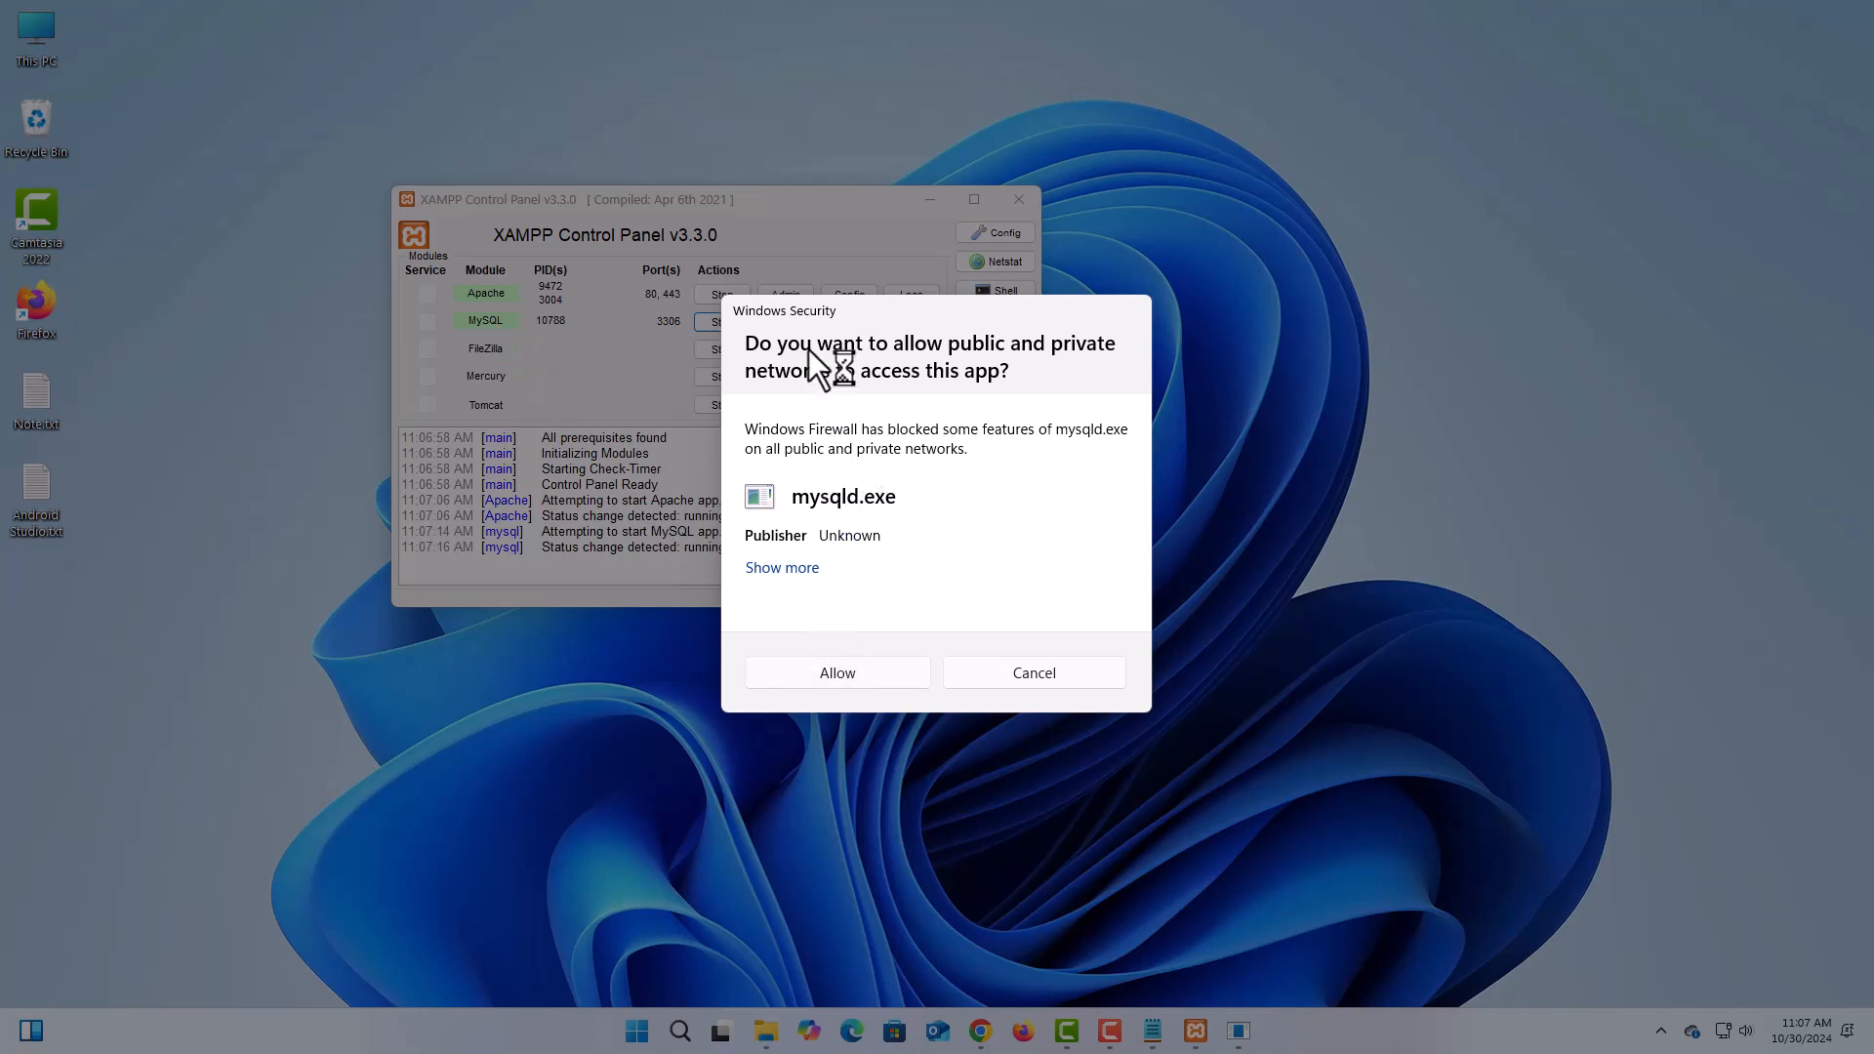
pyautogui.click(842, 673)
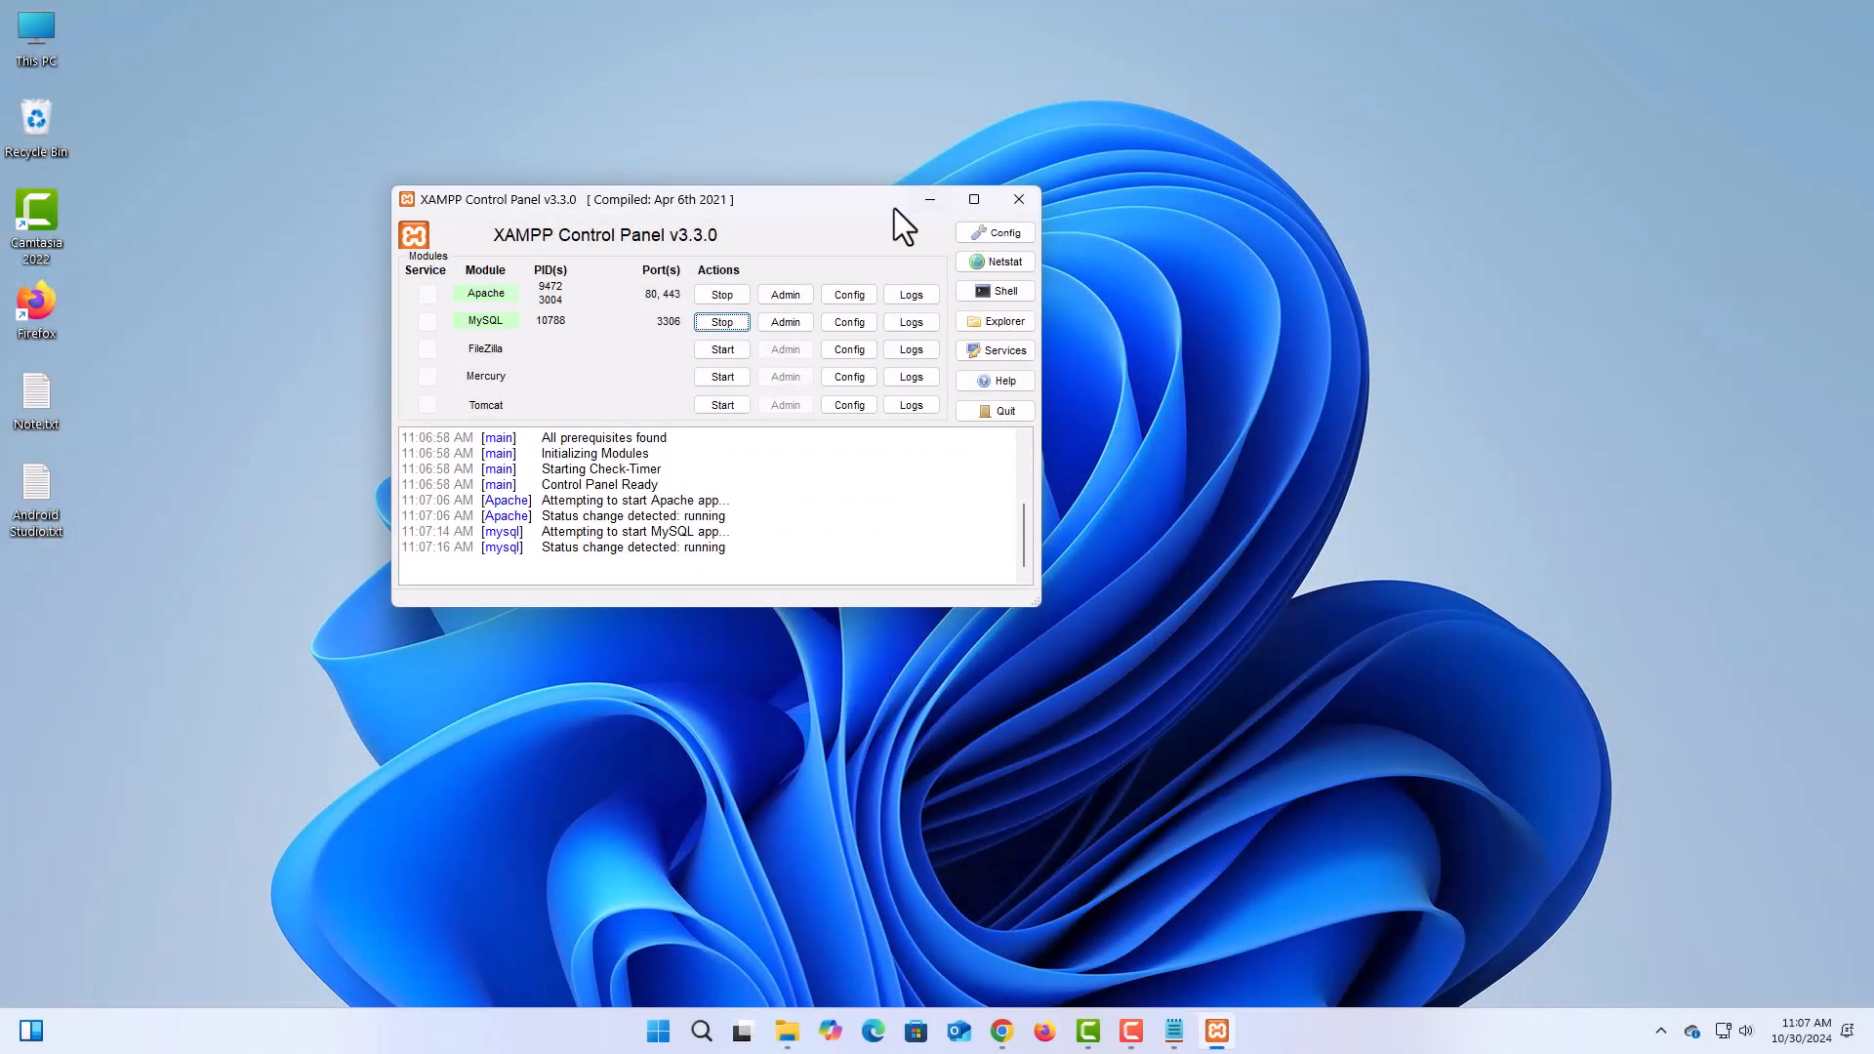
pyautogui.click(926, 201)
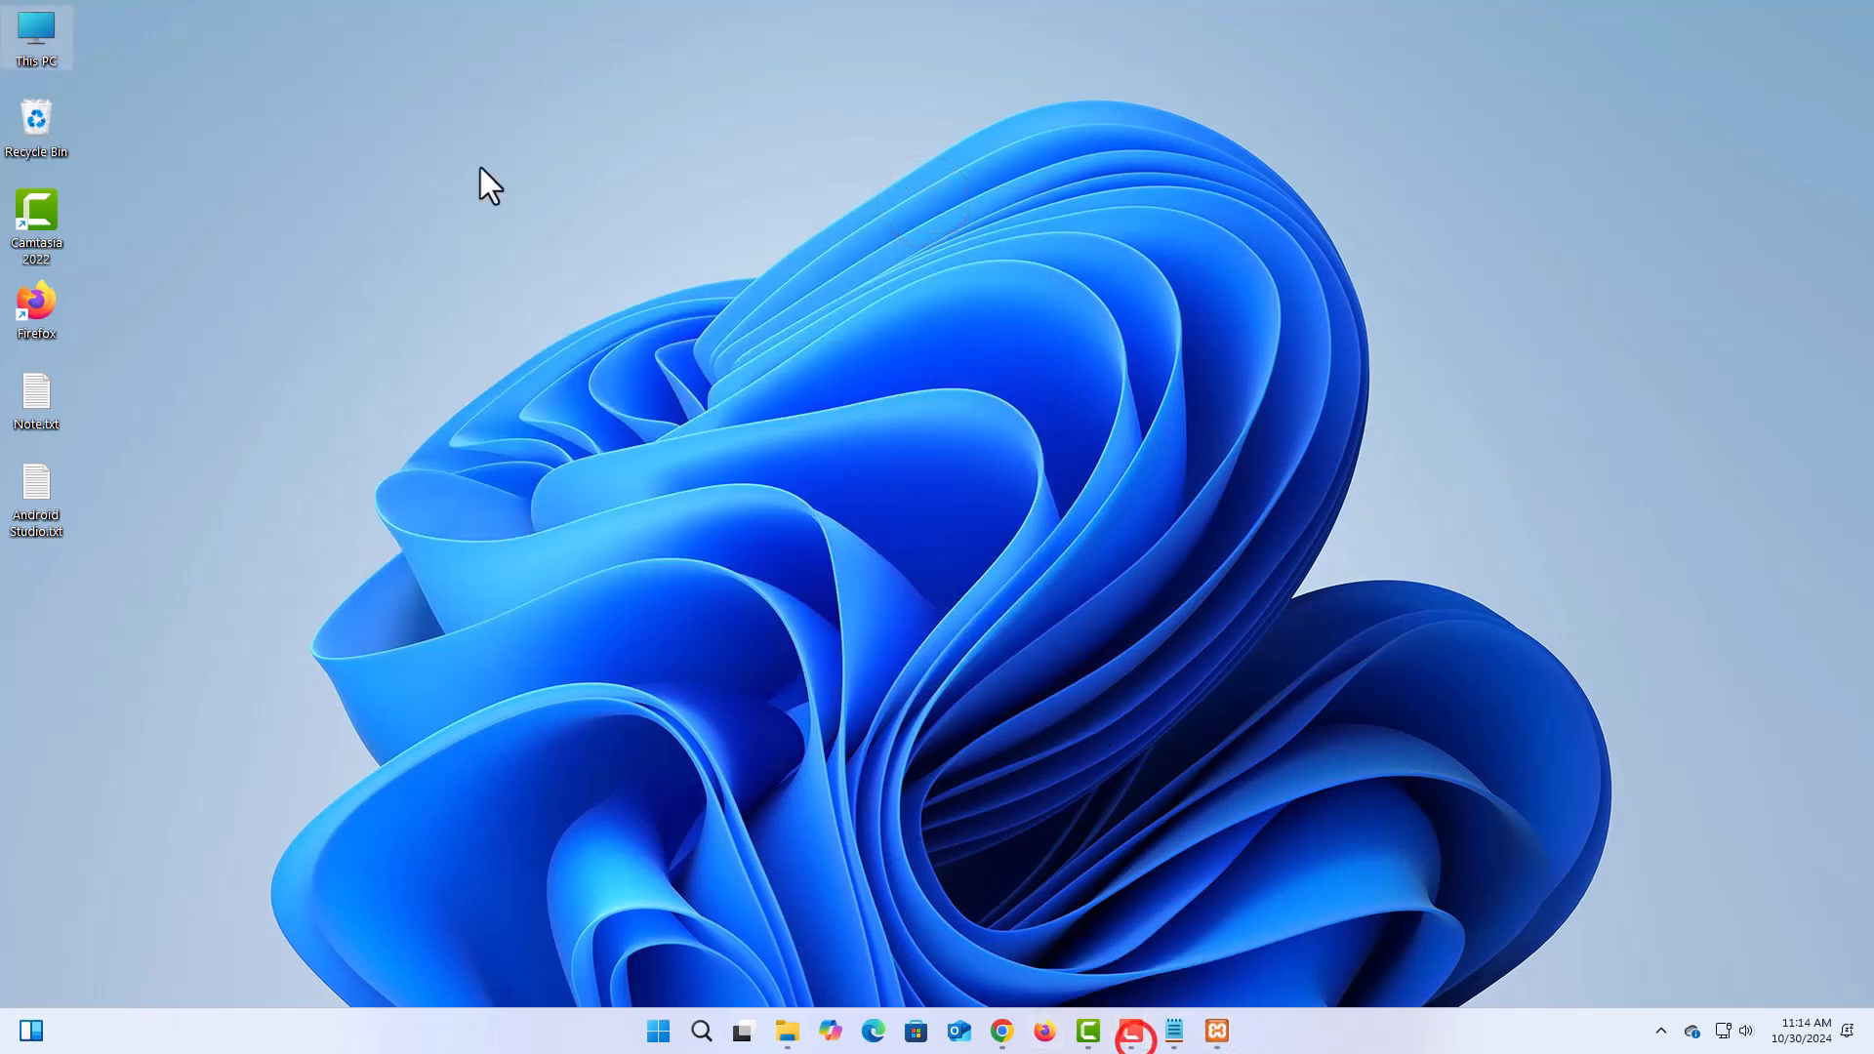
pyautogui.rightClick(480, 167)
pyautogui.click(551, 256)
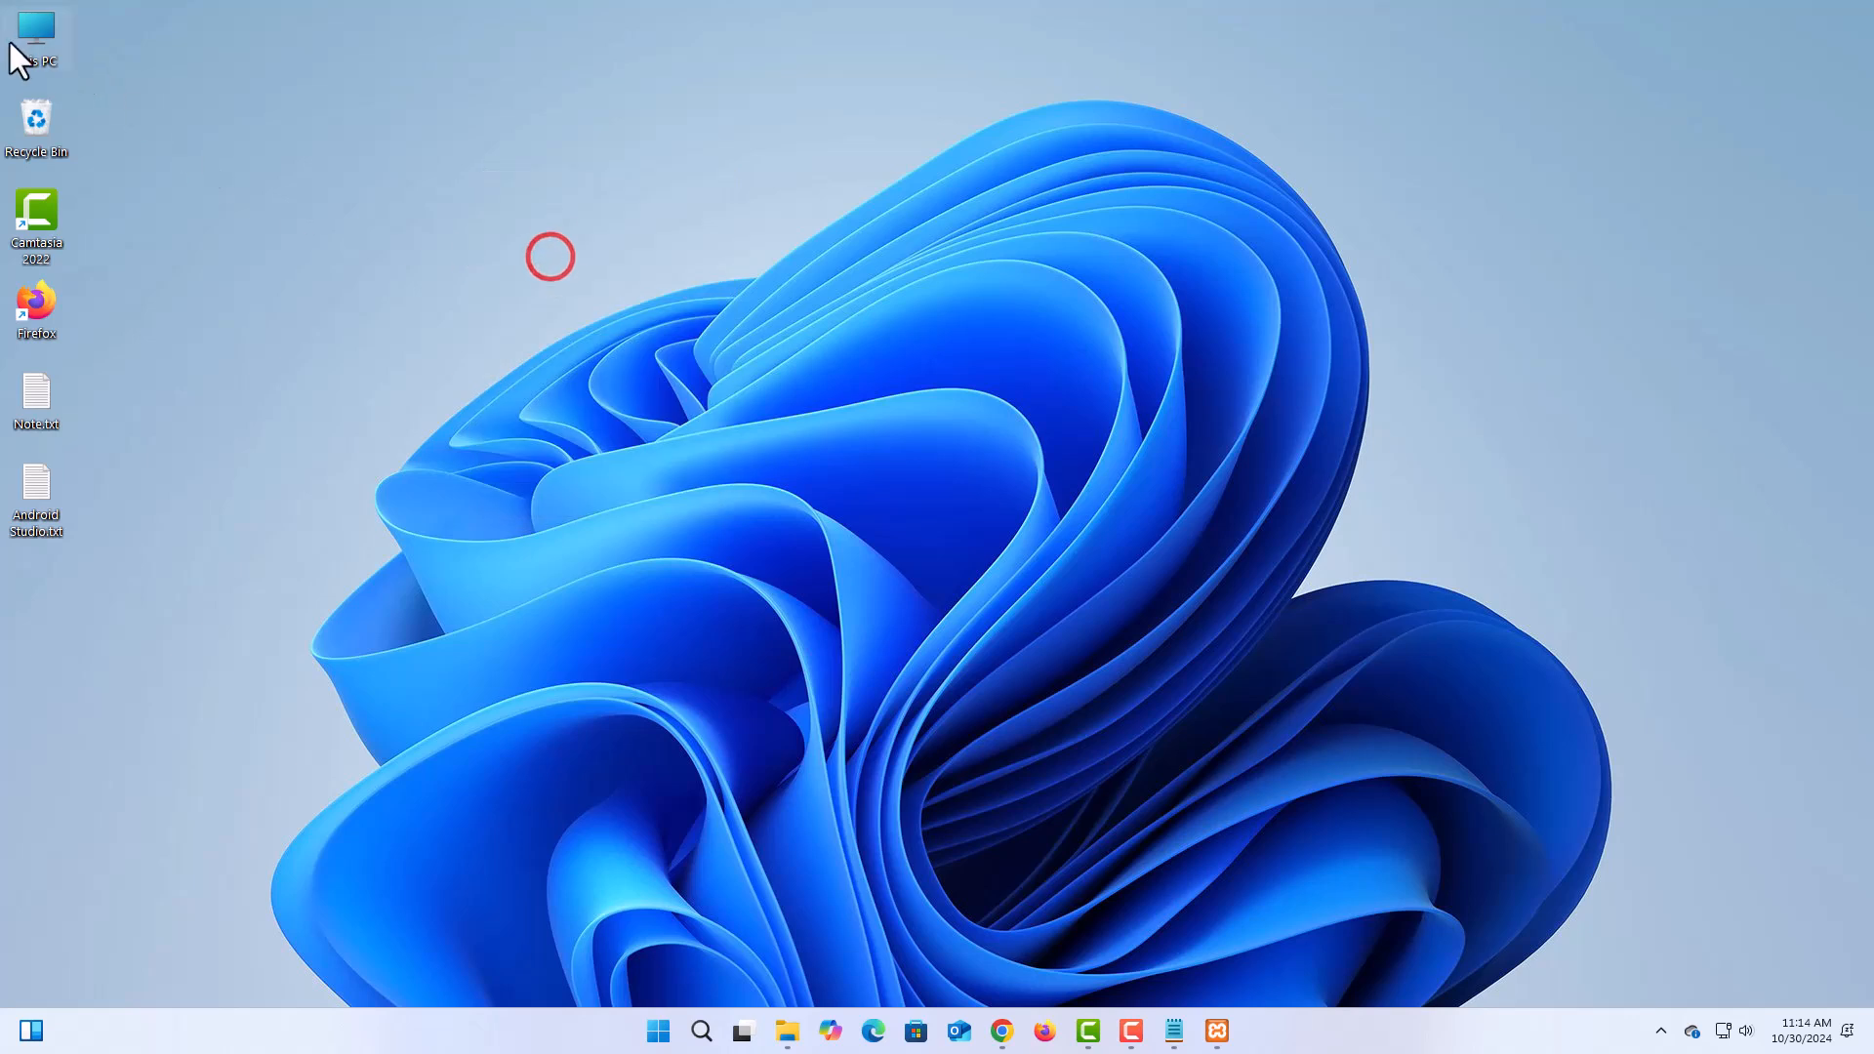
# Open the C:\xampp\htdocs folder in File Explorer.
pyautogui.doubleClick(19, 35)
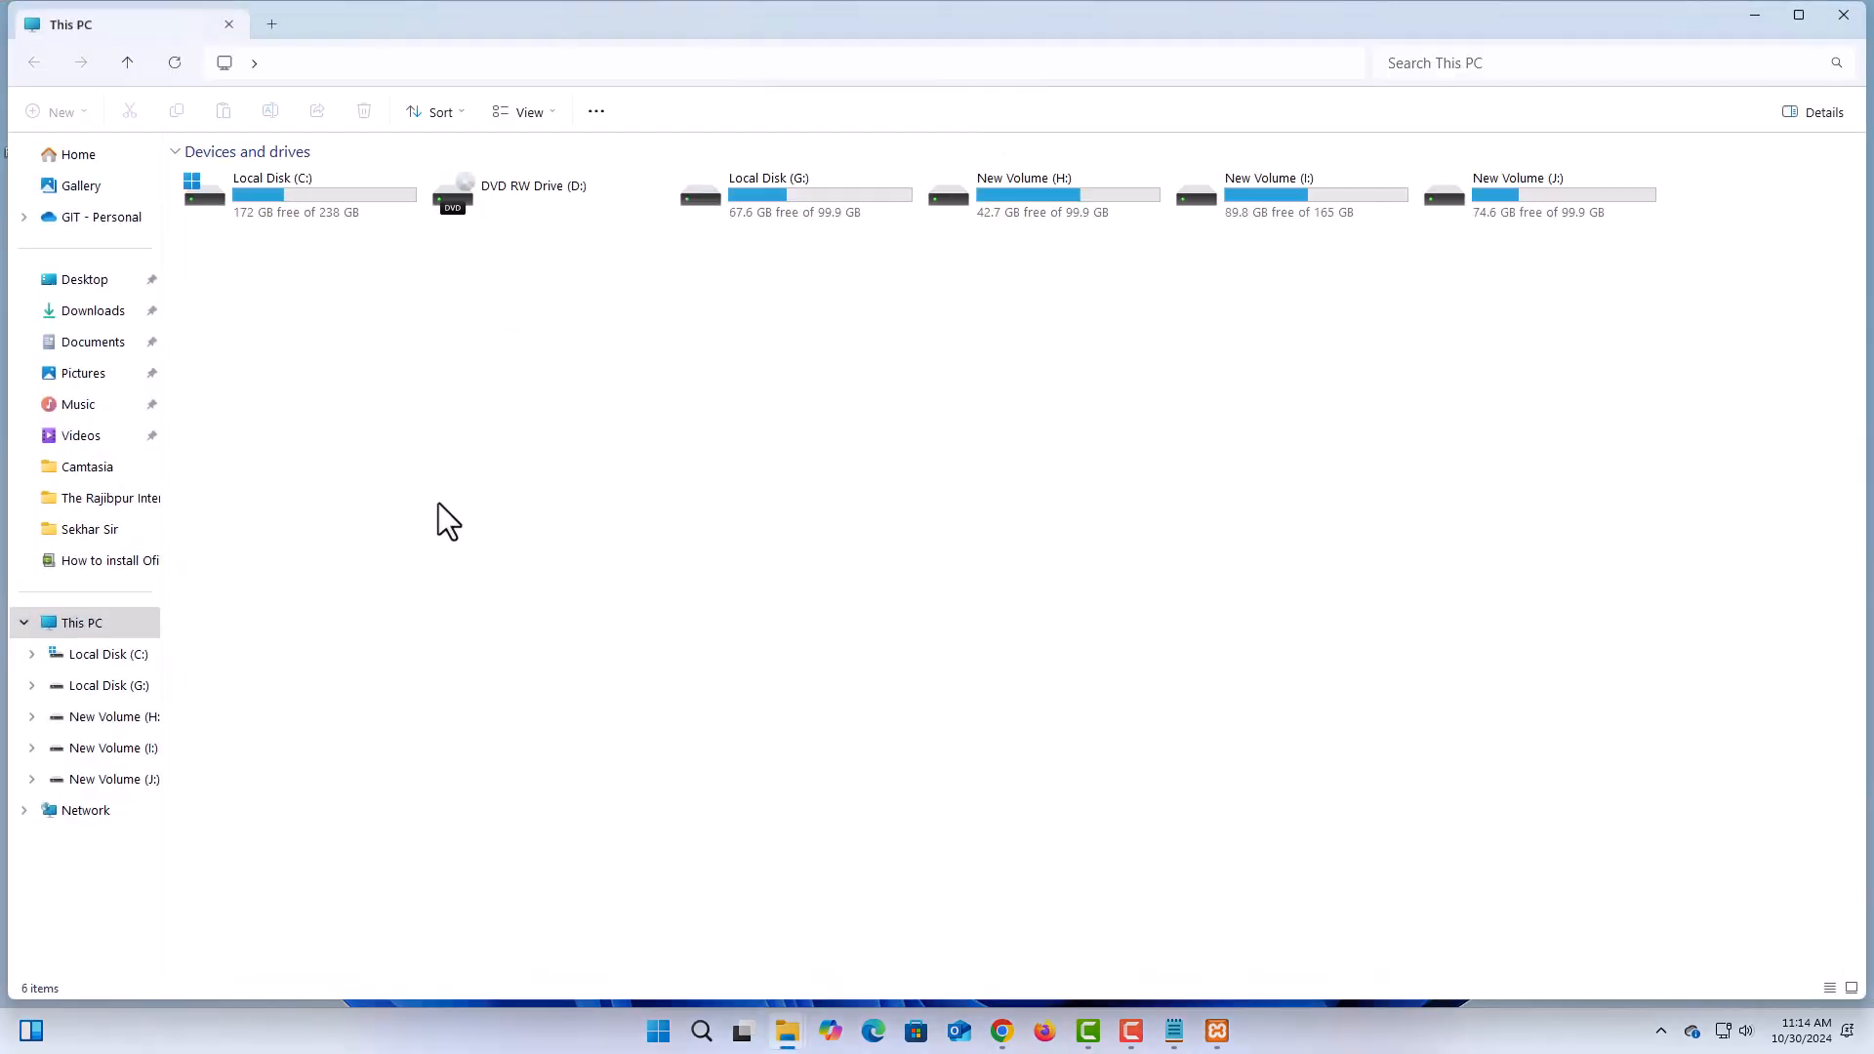
pyautogui.doubleClick(253, 196)
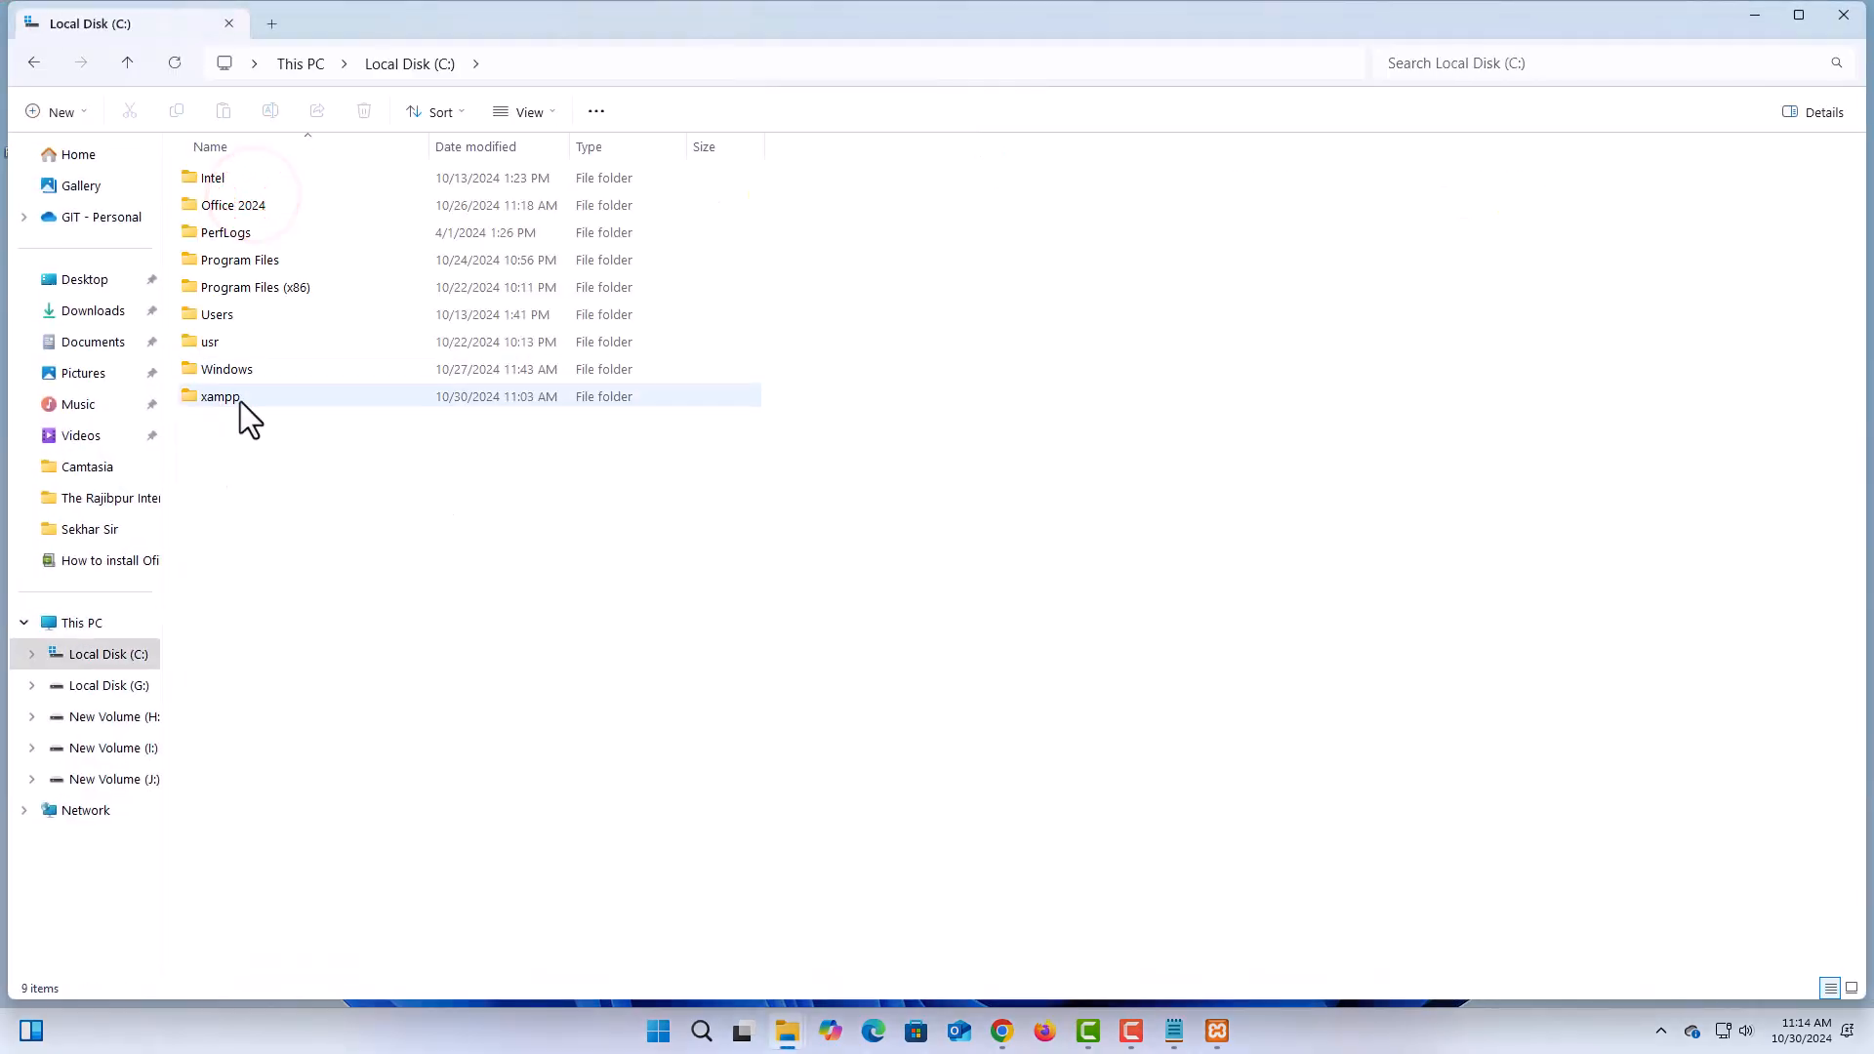
pyautogui.doubleClick(246, 397)
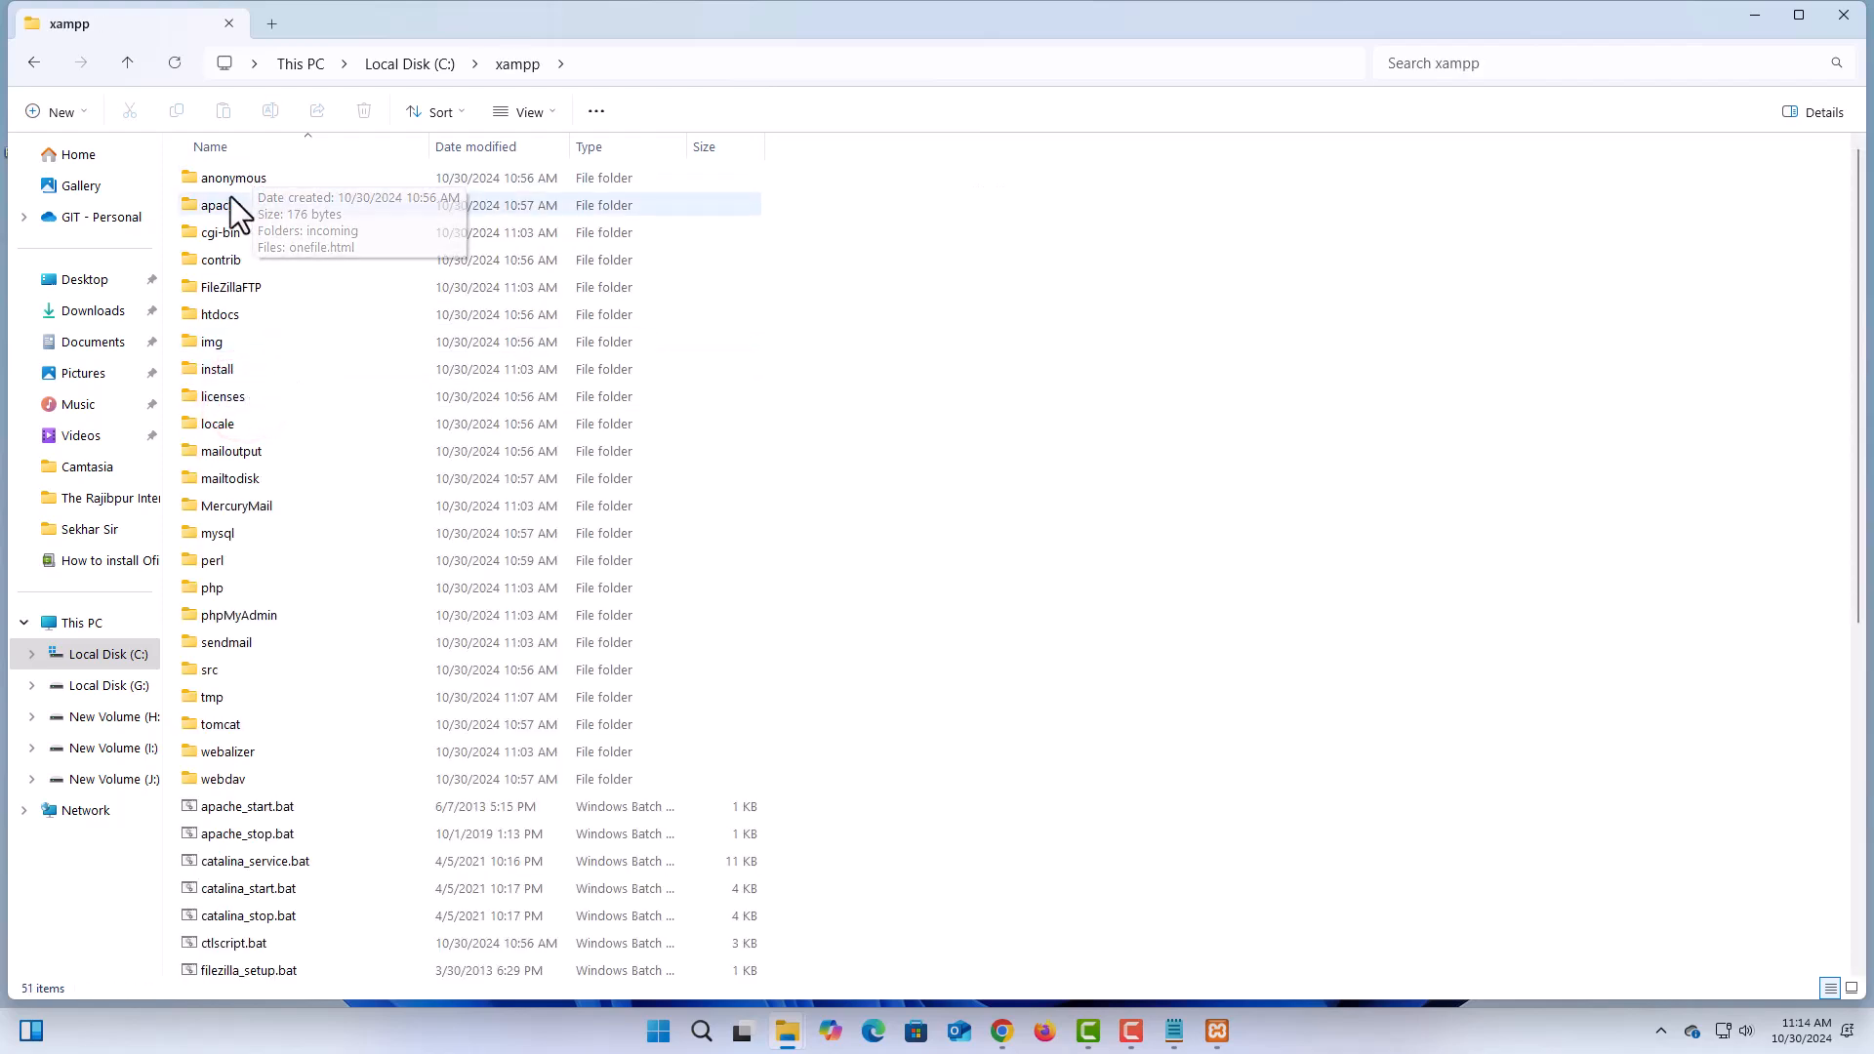
pyautogui.doubleClick(219, 315)
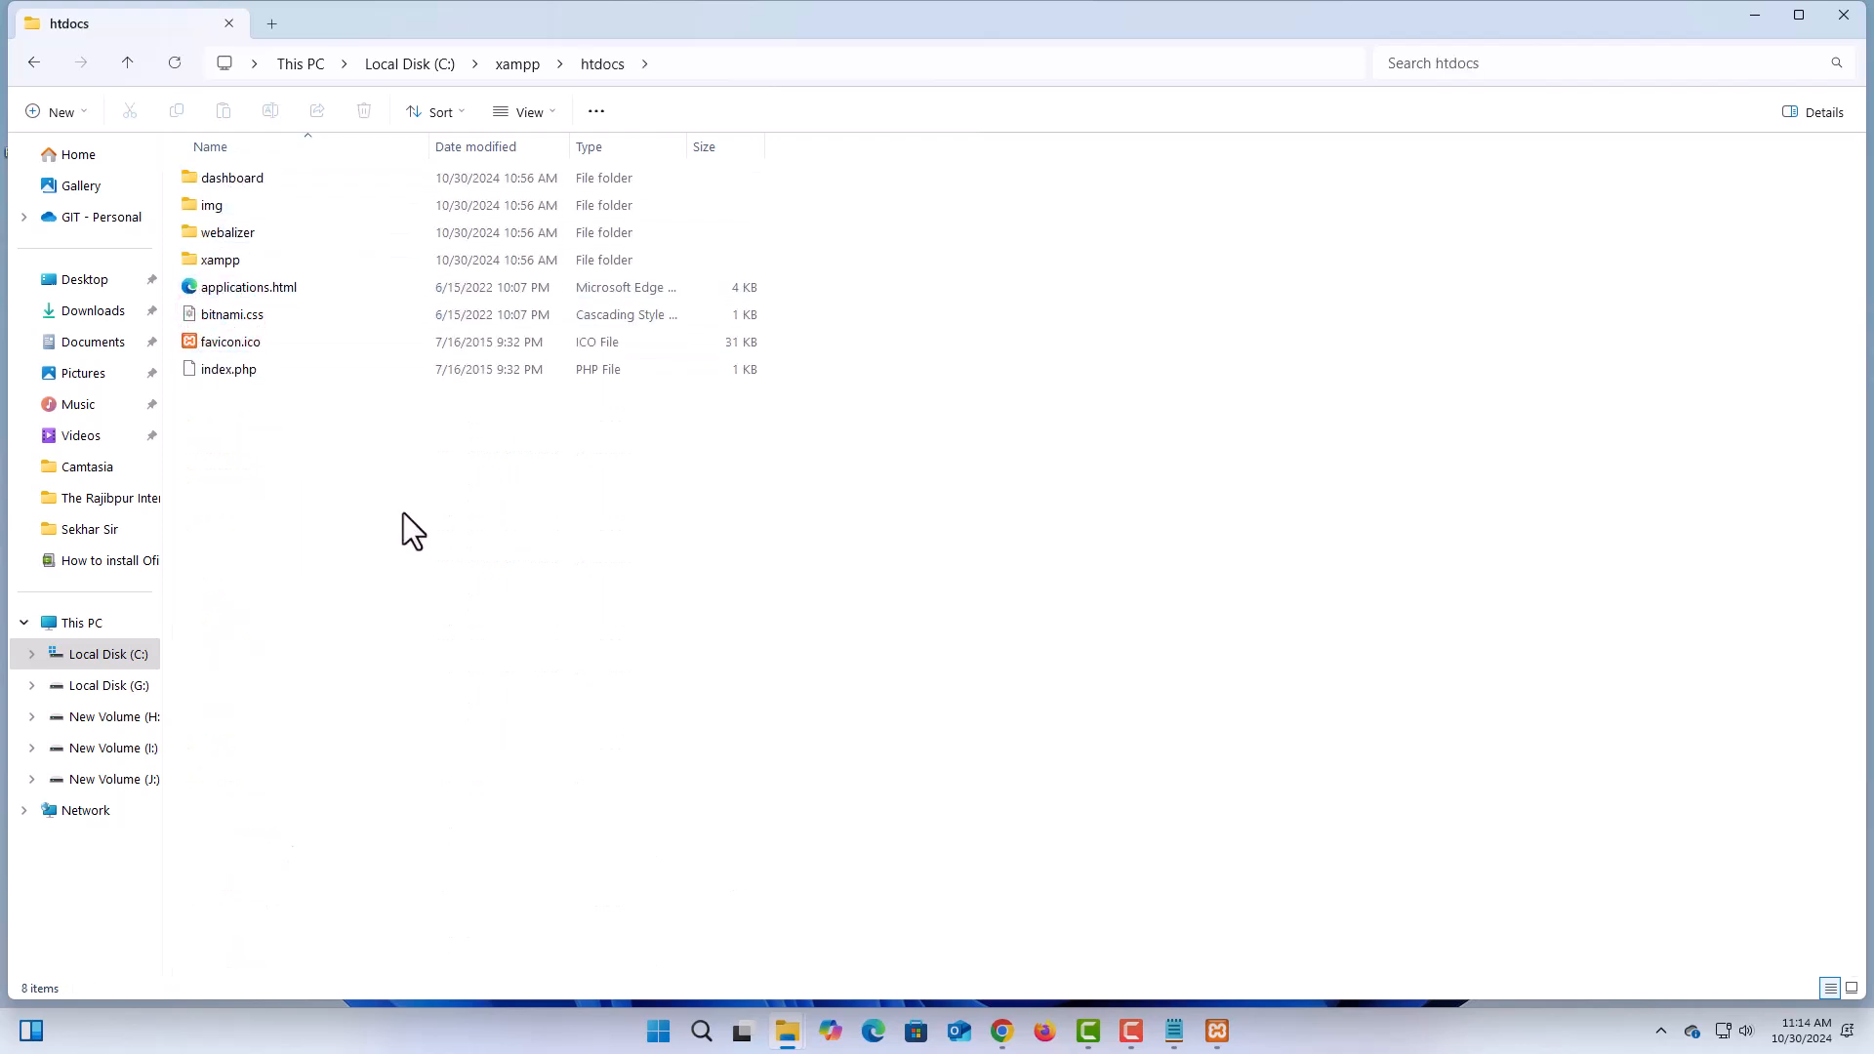
# Create a new folder named "Php Project" inside the htdocs folder.
pyautogui.rightClick(324, 430)
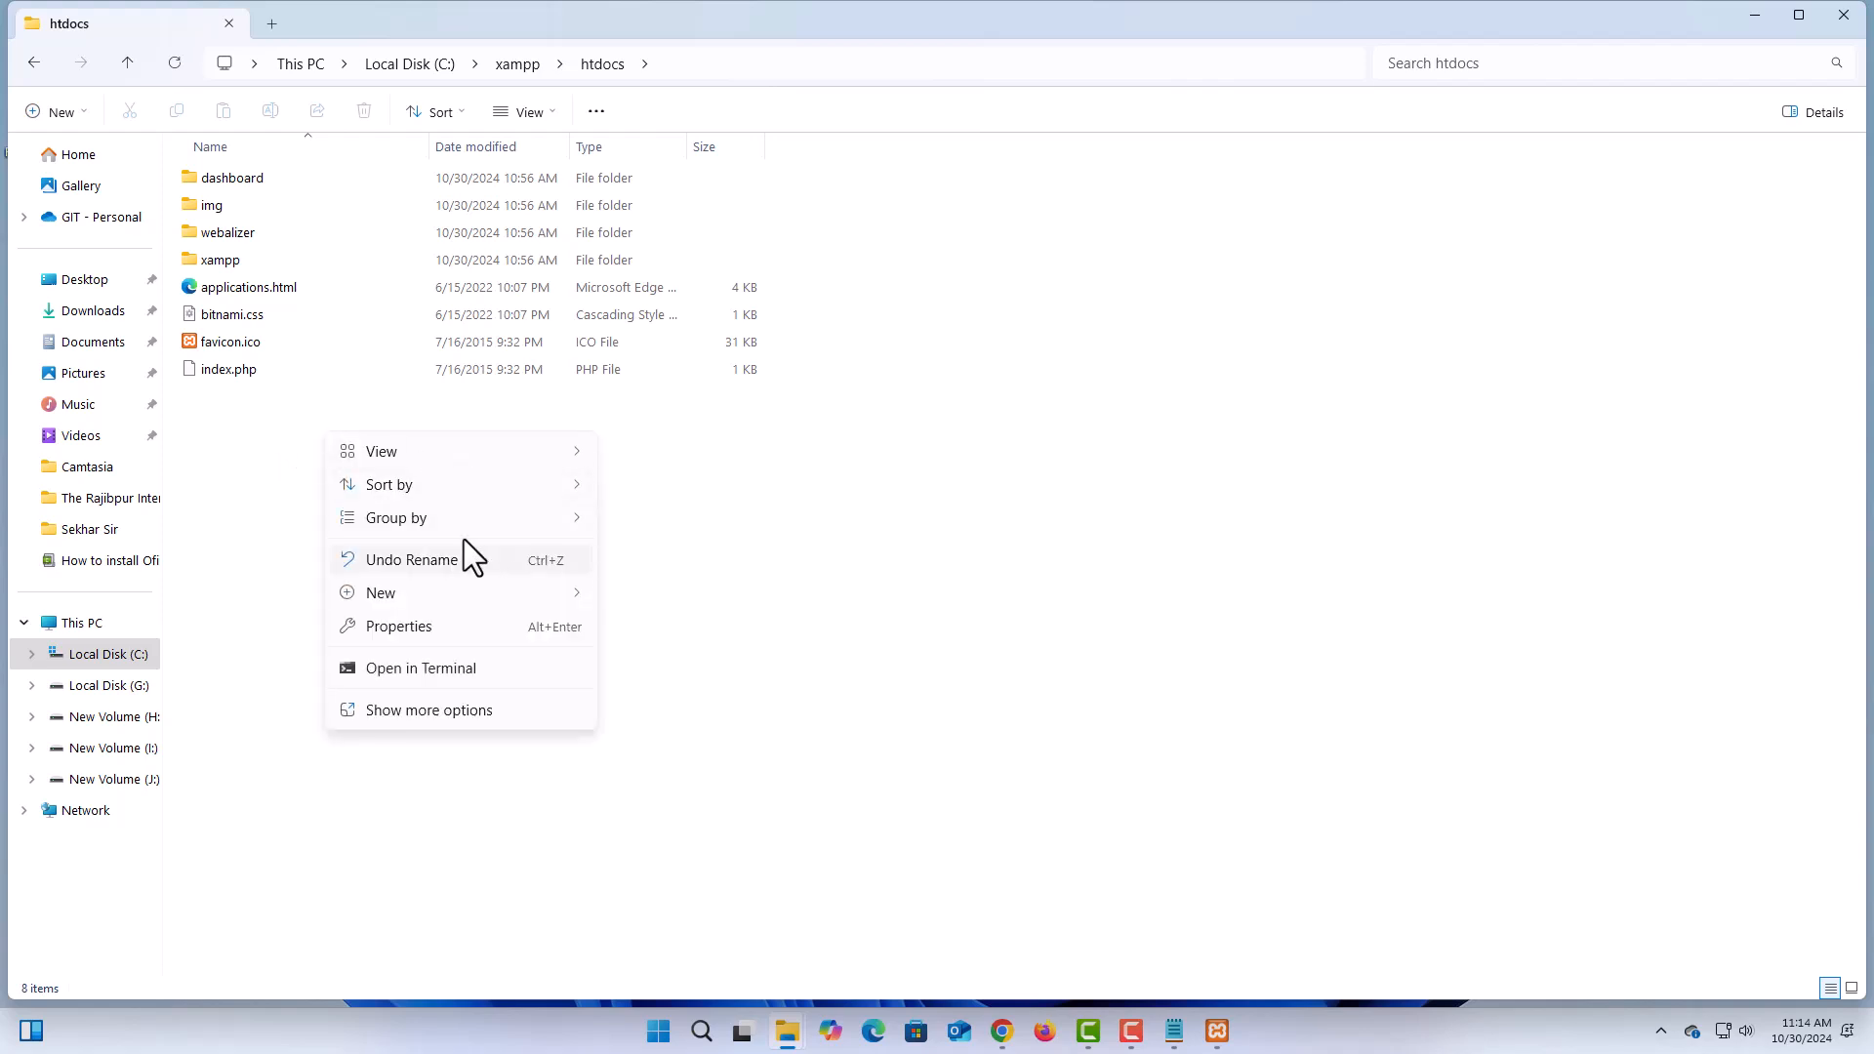
pyautogui.moveTo(530, 597)
pyautogui.click(653, 597)
pyautogui.write('Php')
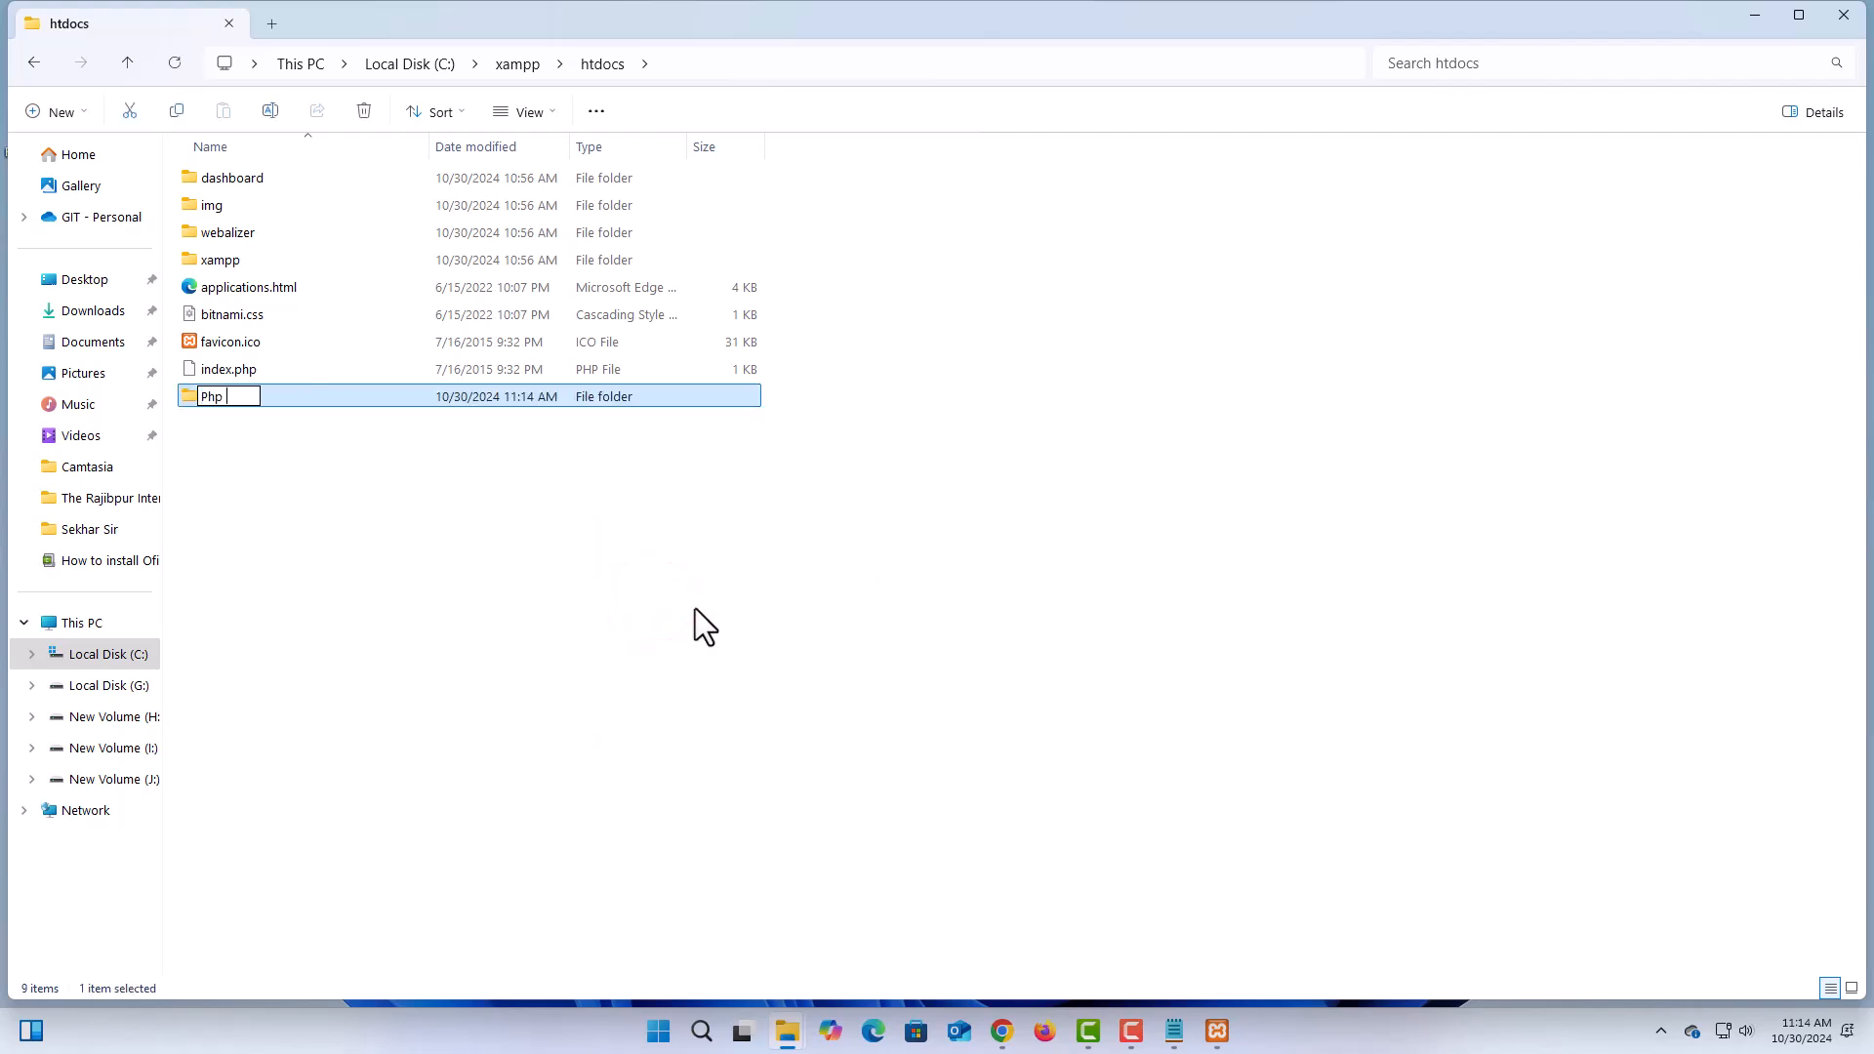
pyautogui.write(' Project')
pyautogui.press('Return')
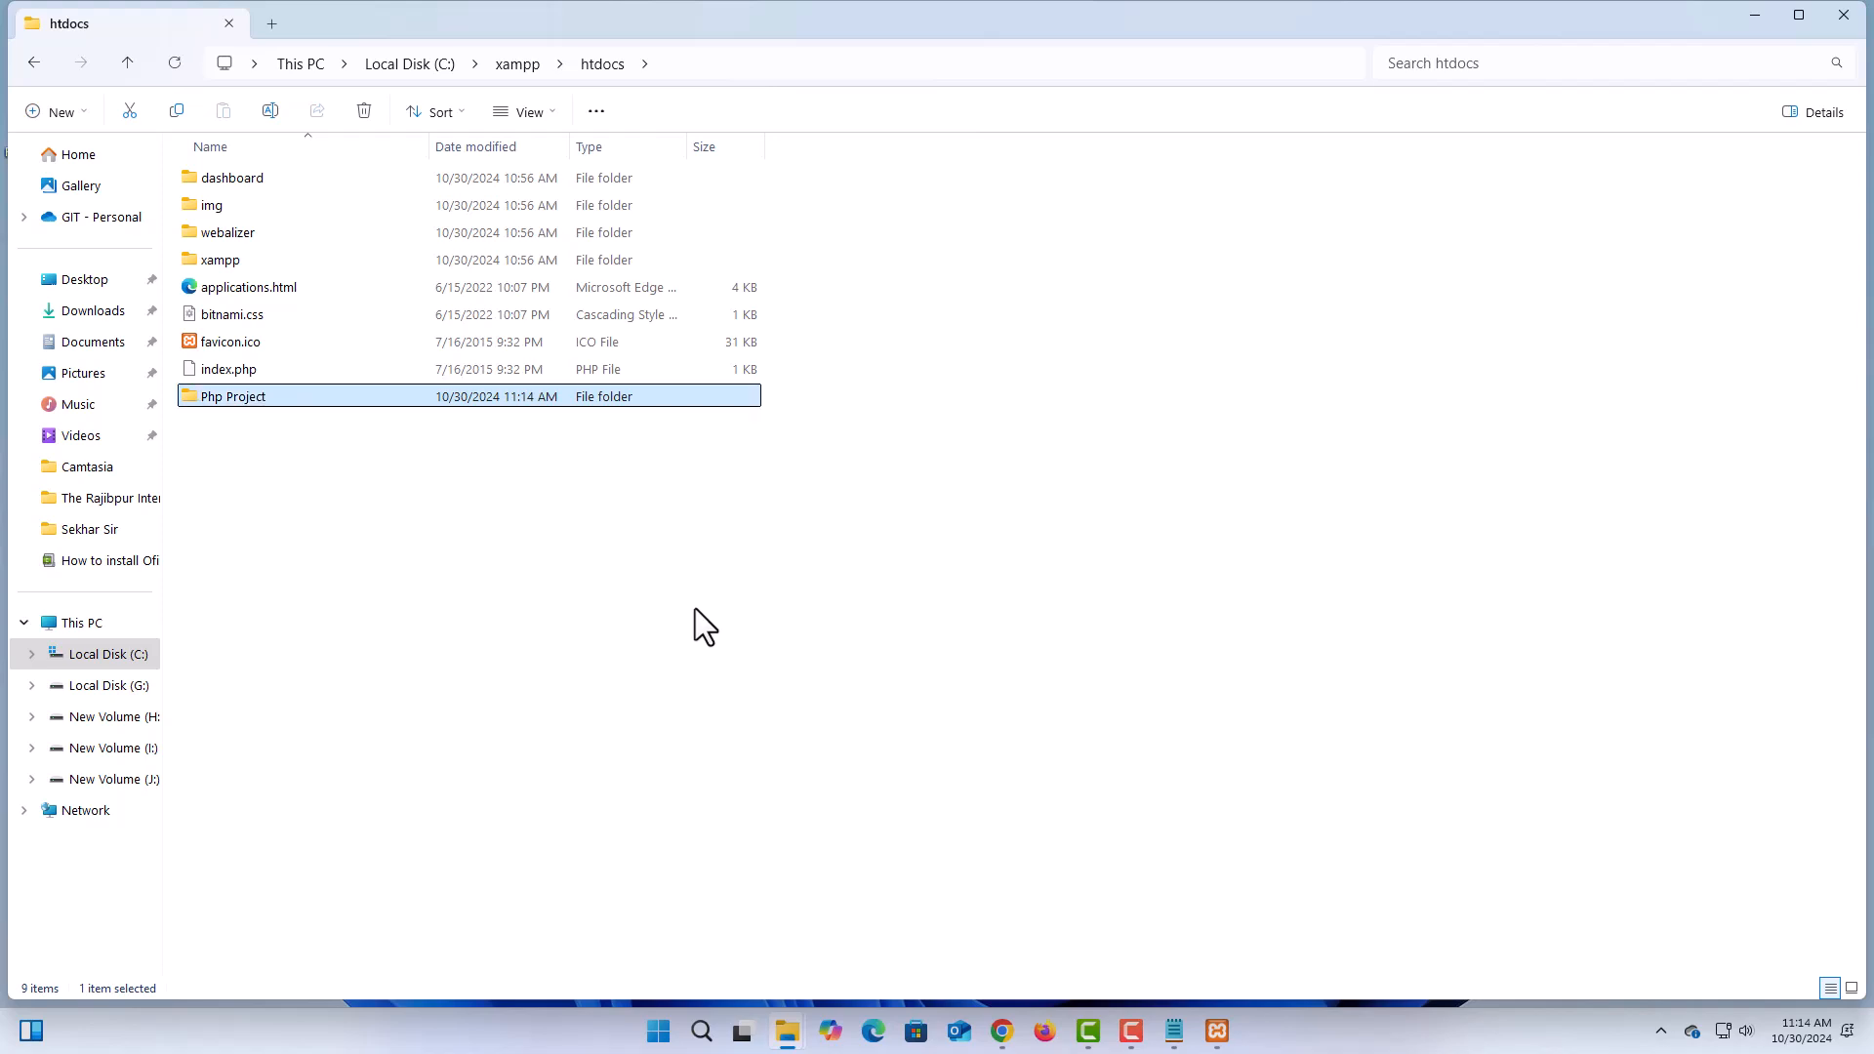
# Create a new text document in the Php Project folder and rename it welcome.php, accepting the file extension change.
pyautogui.doubleClick(279, 401)
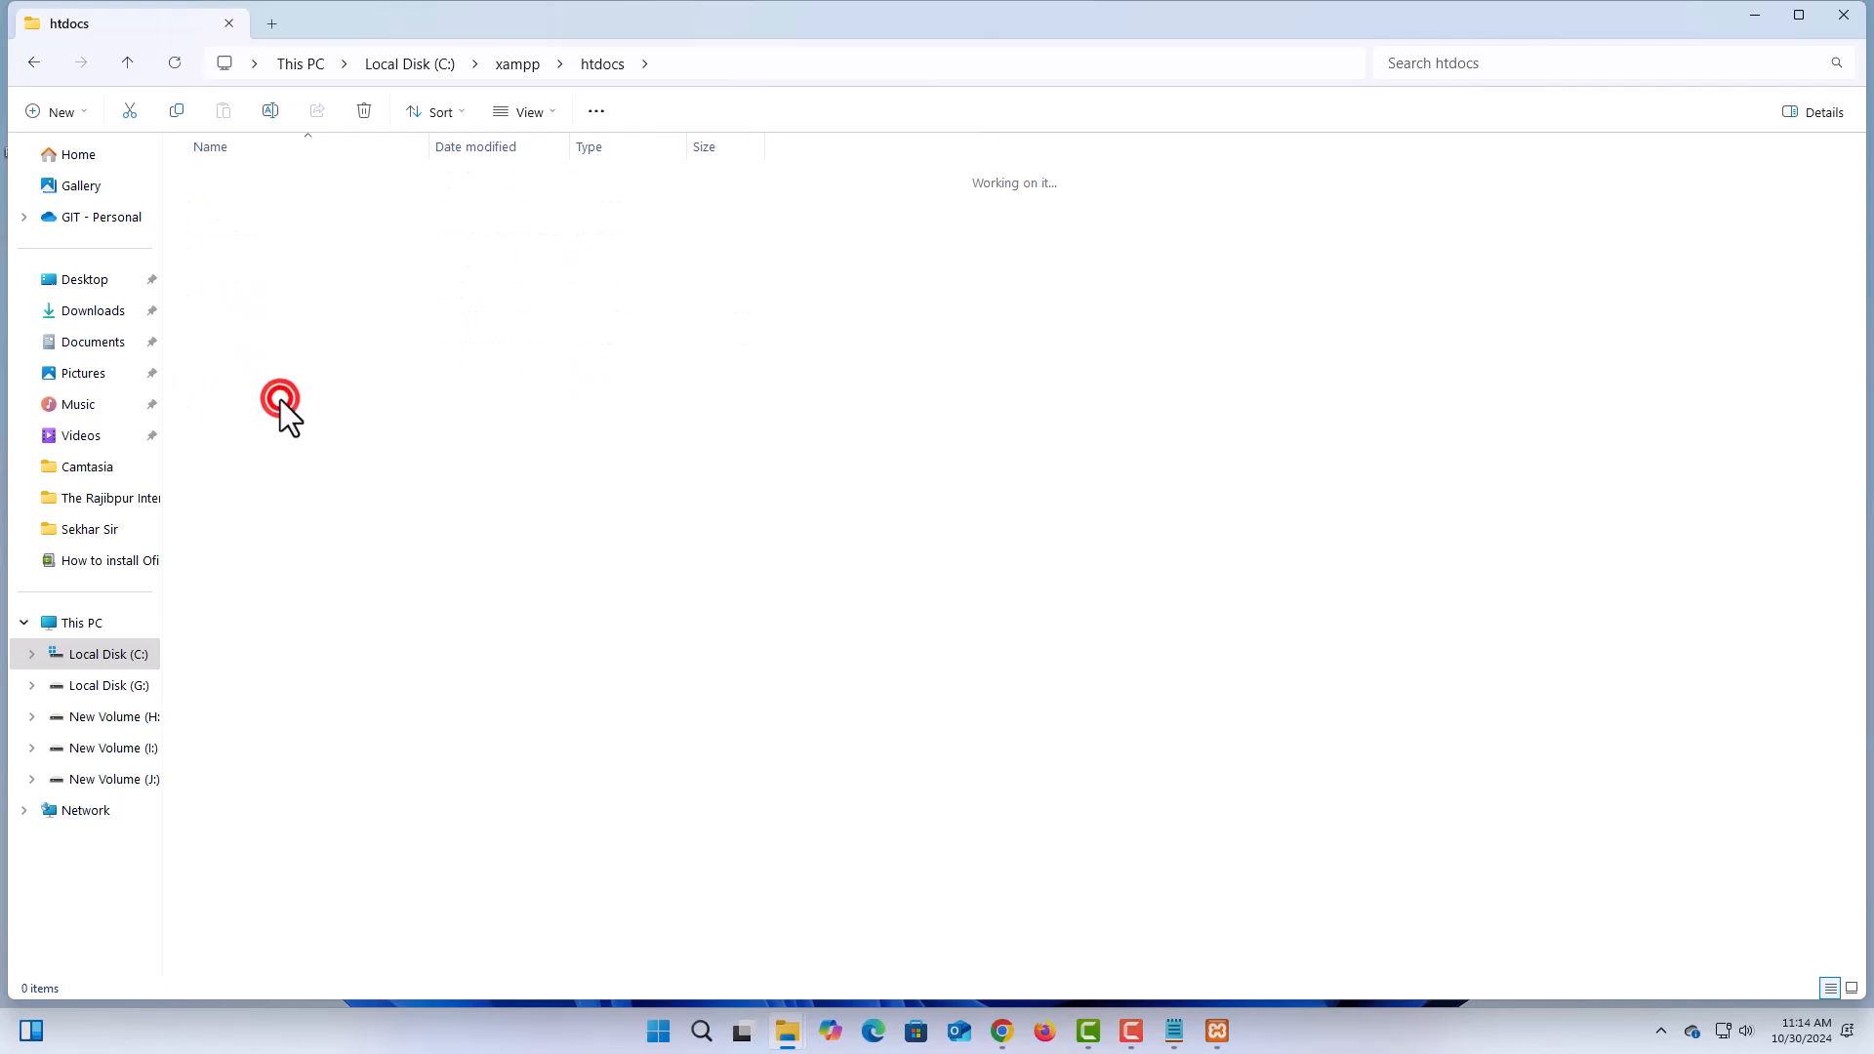
pyautogui.rightClick(445, 262)
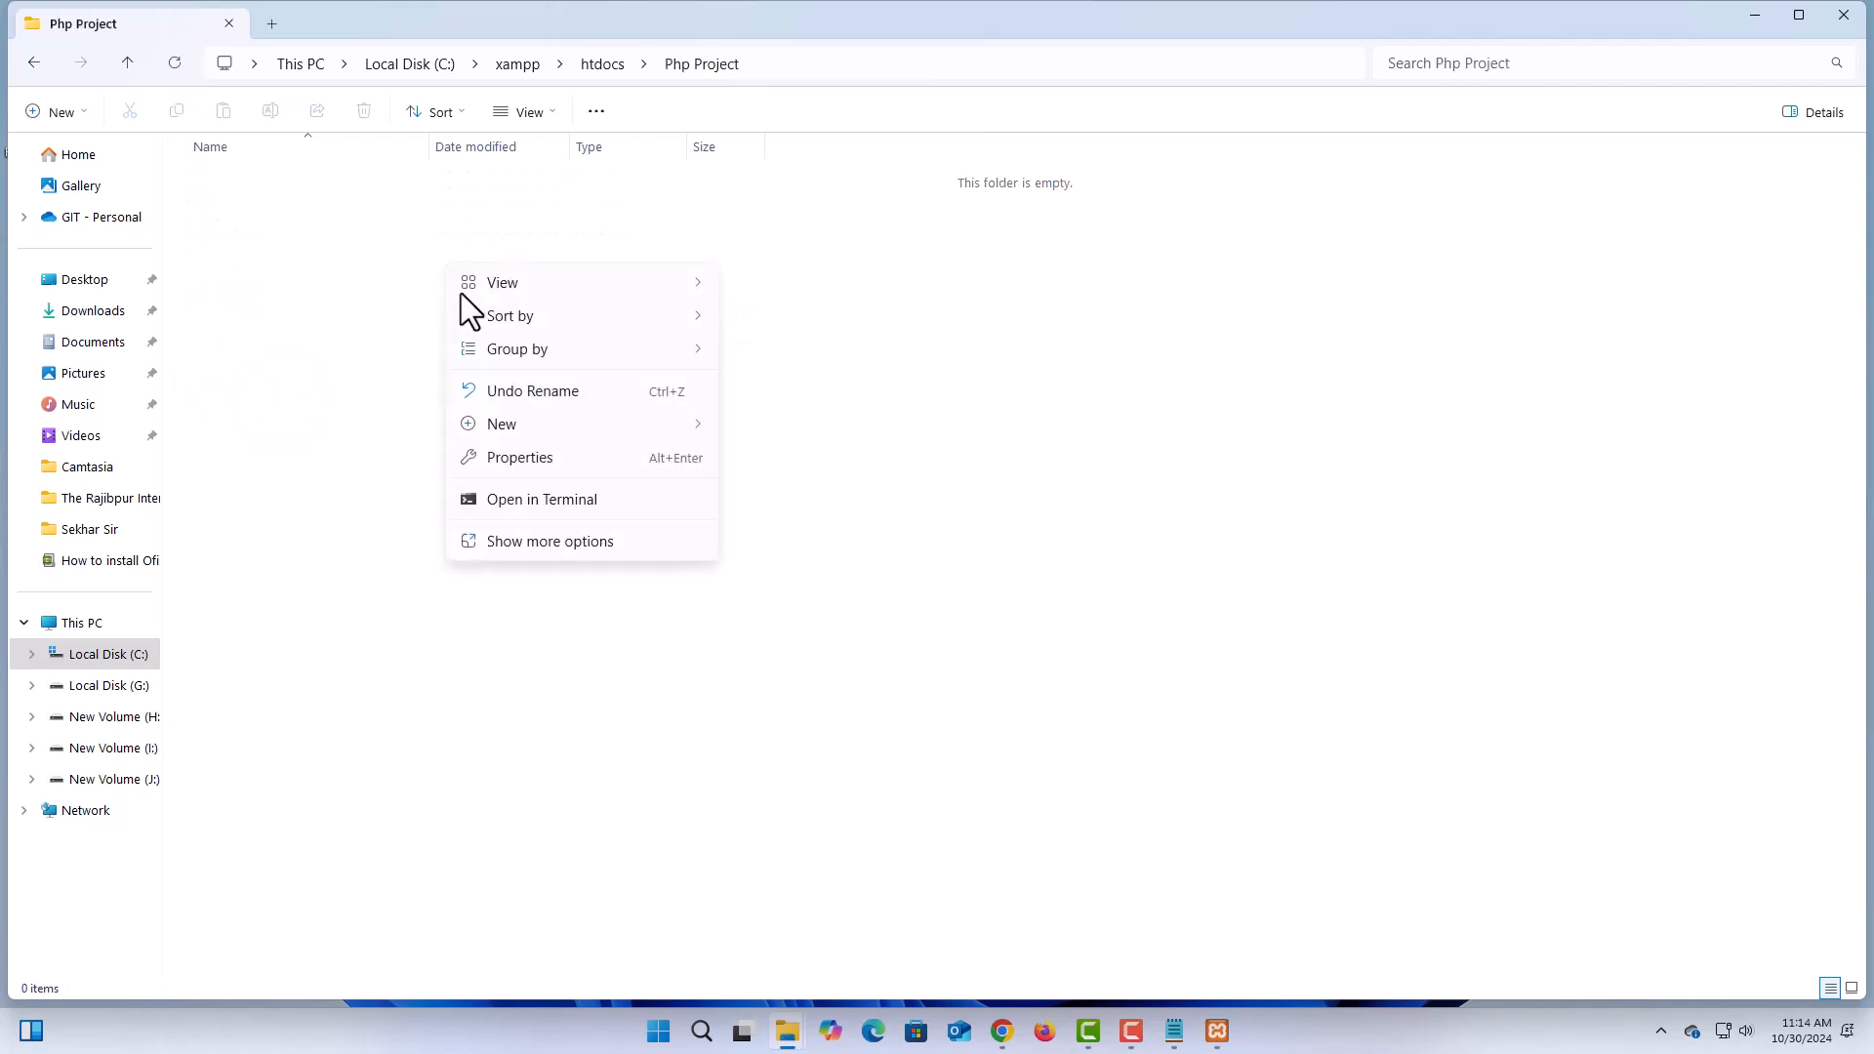
pyautogui.moveTo(624, 416)
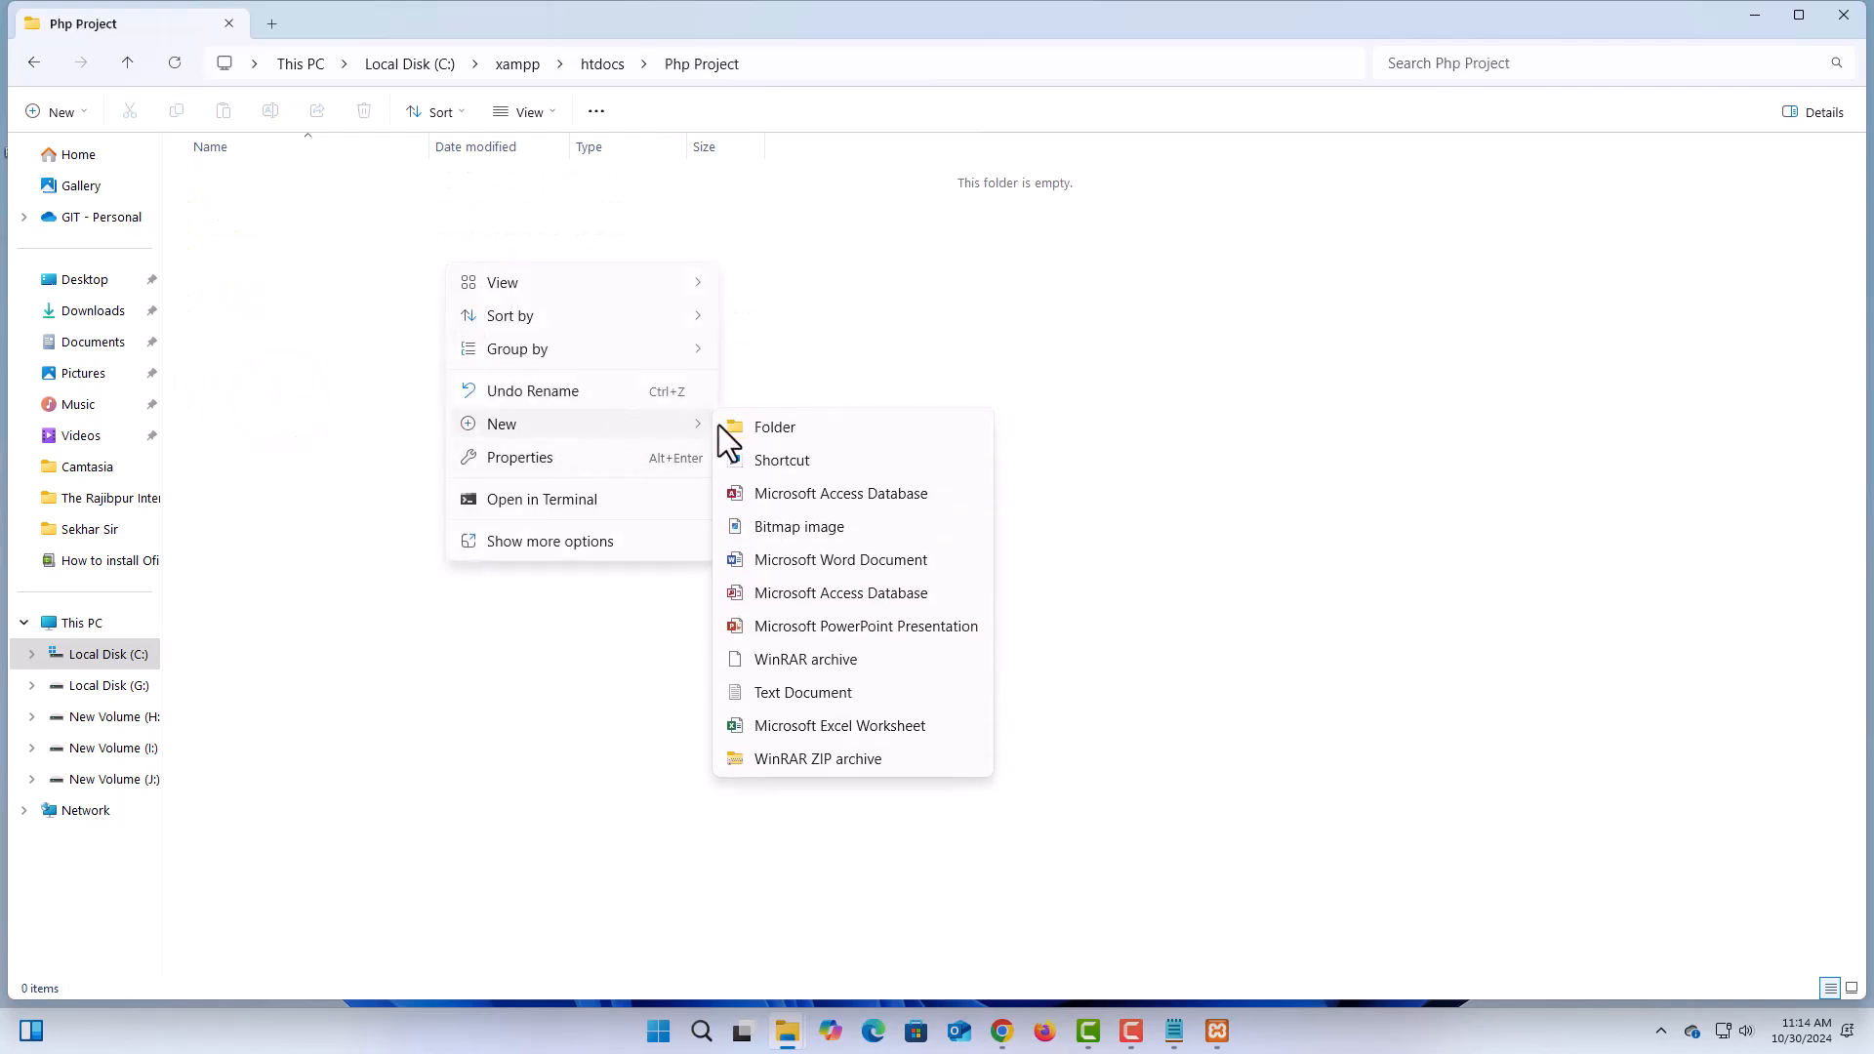
pyautogui.click(746, 691)
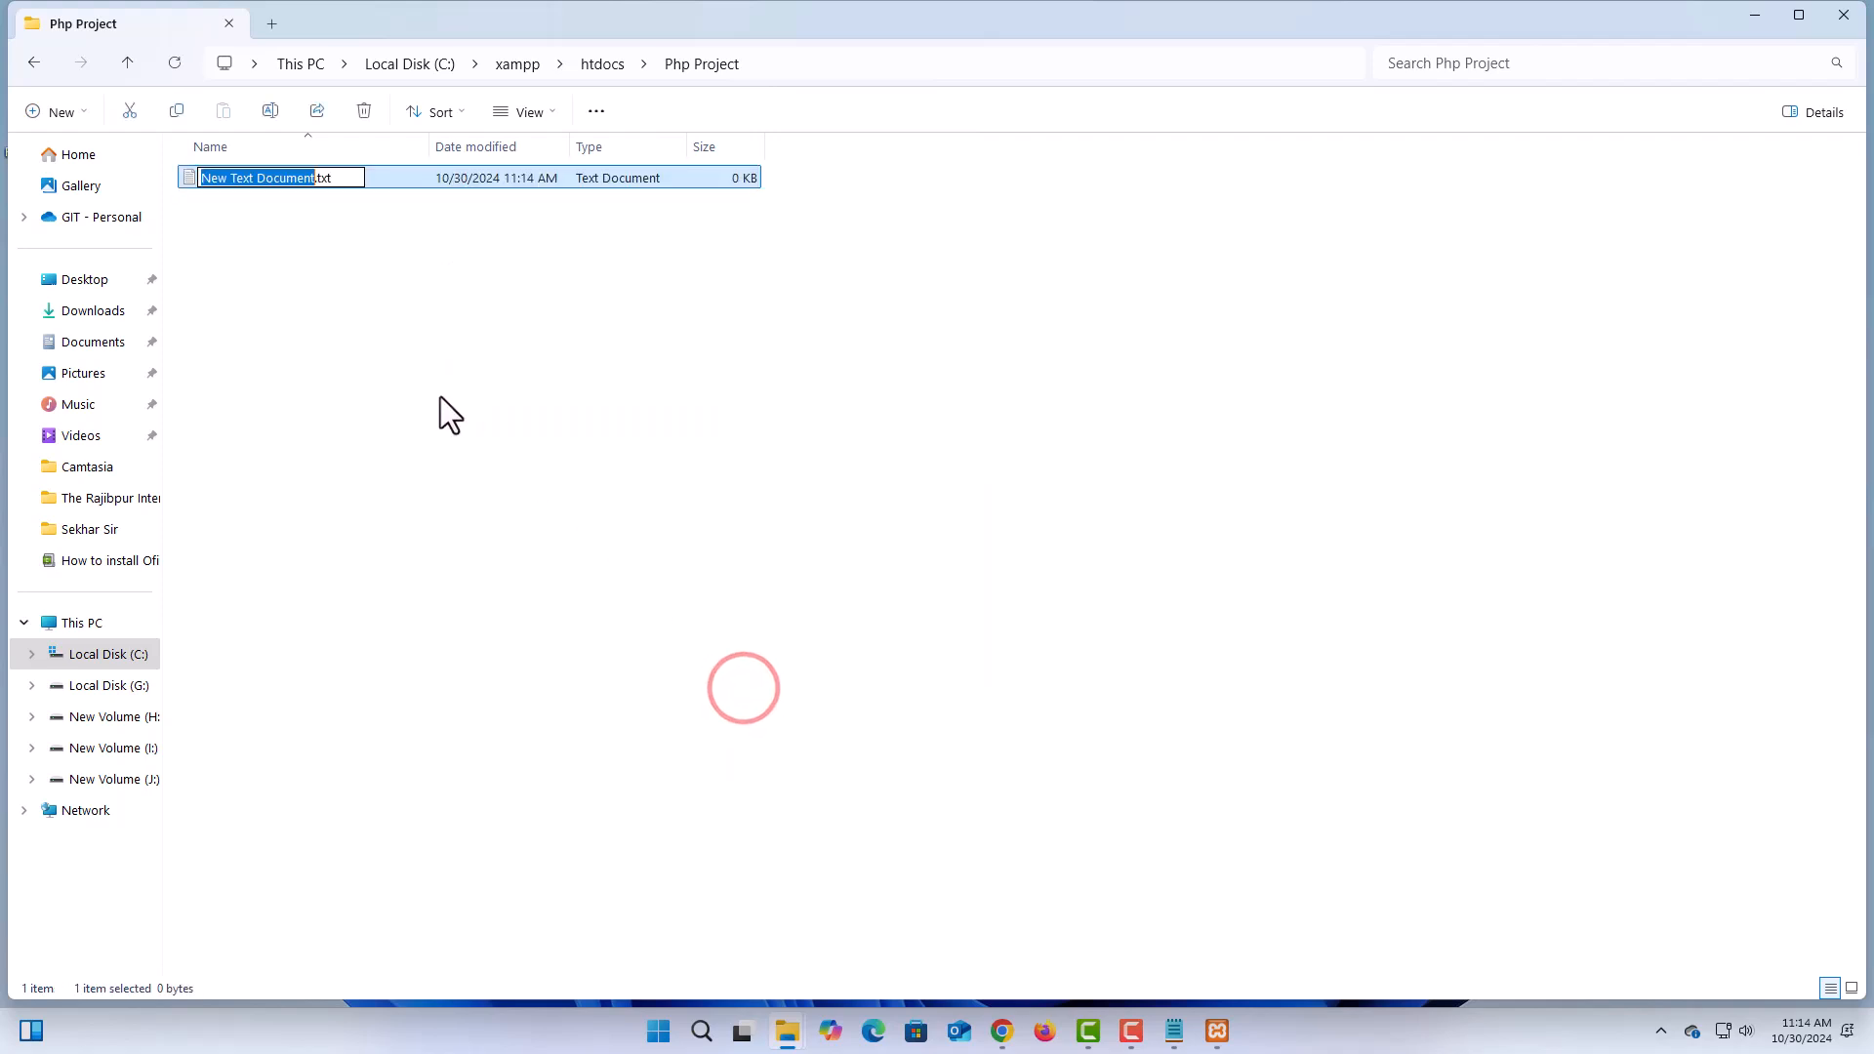
pyautogui.click(351, 184)
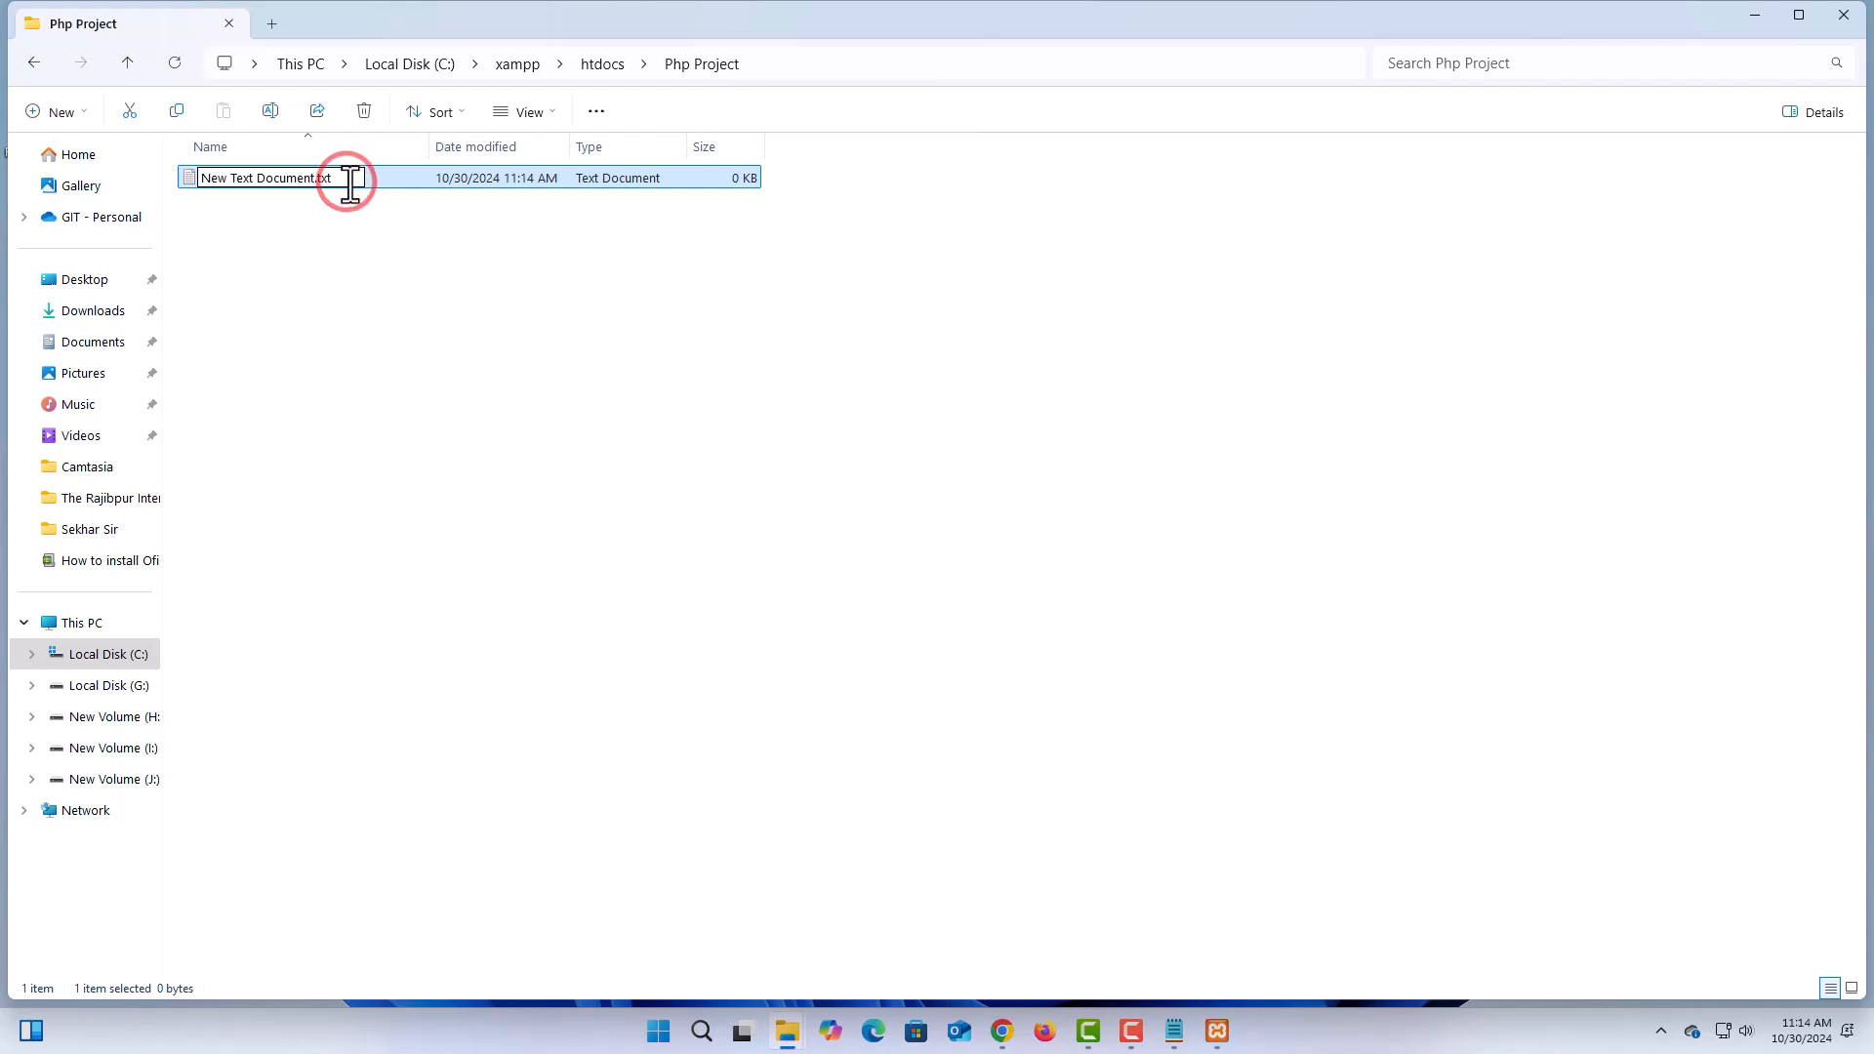
pyautogui.moveTo(350, 184); pyautogui.dragTo(204, 196)
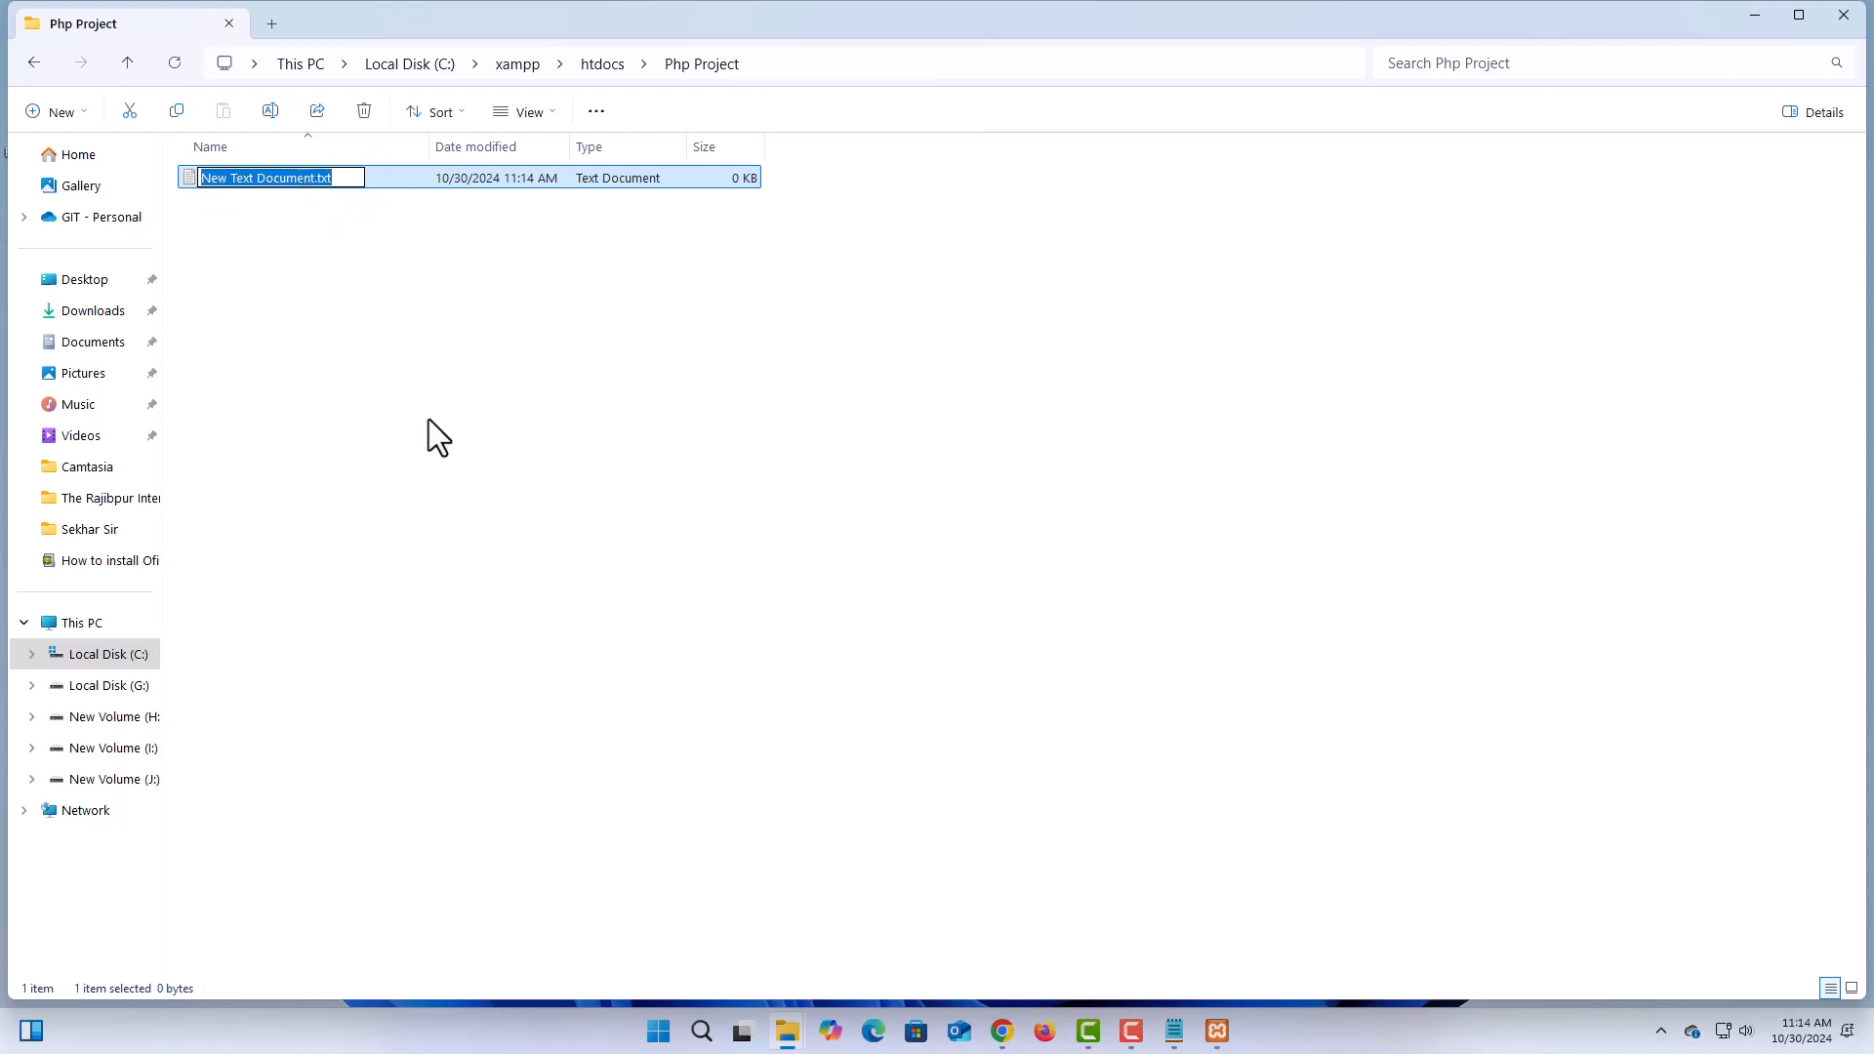
pyautogui.write('welcome')
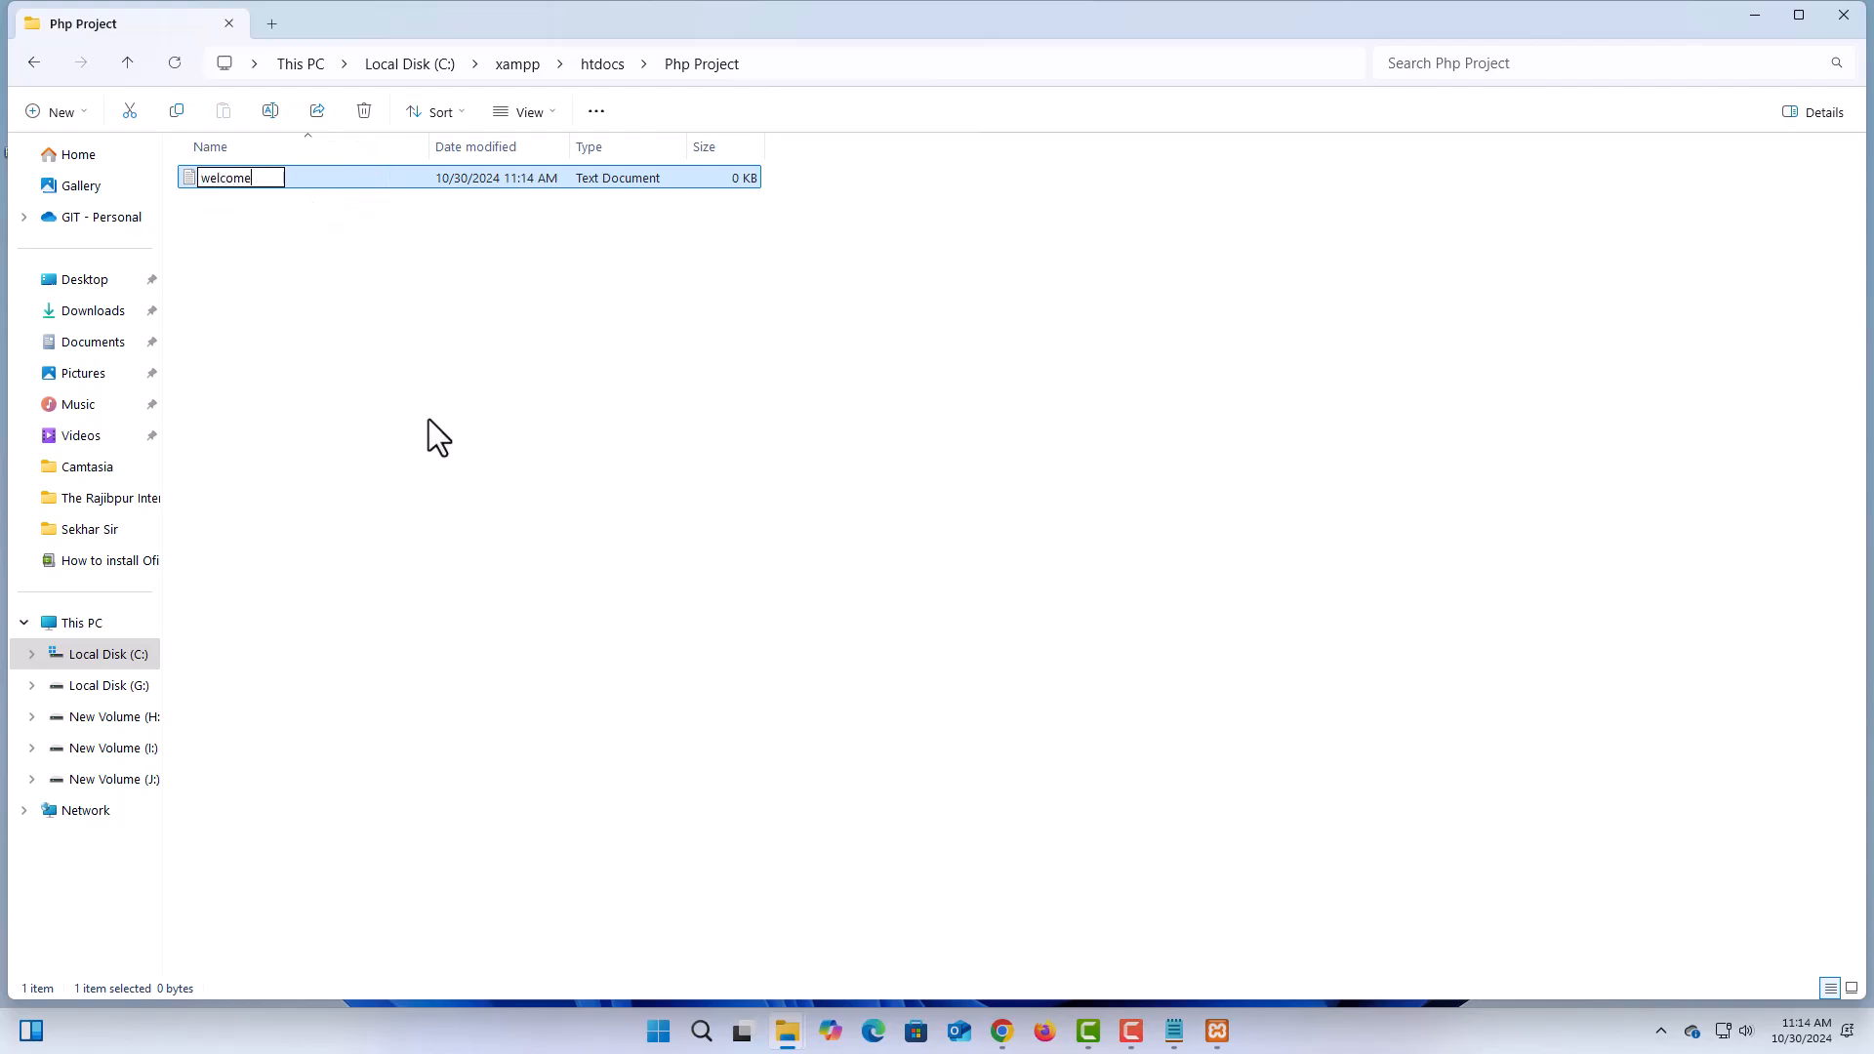
pyautogui.write('.php')
pyautogui.press('Return')
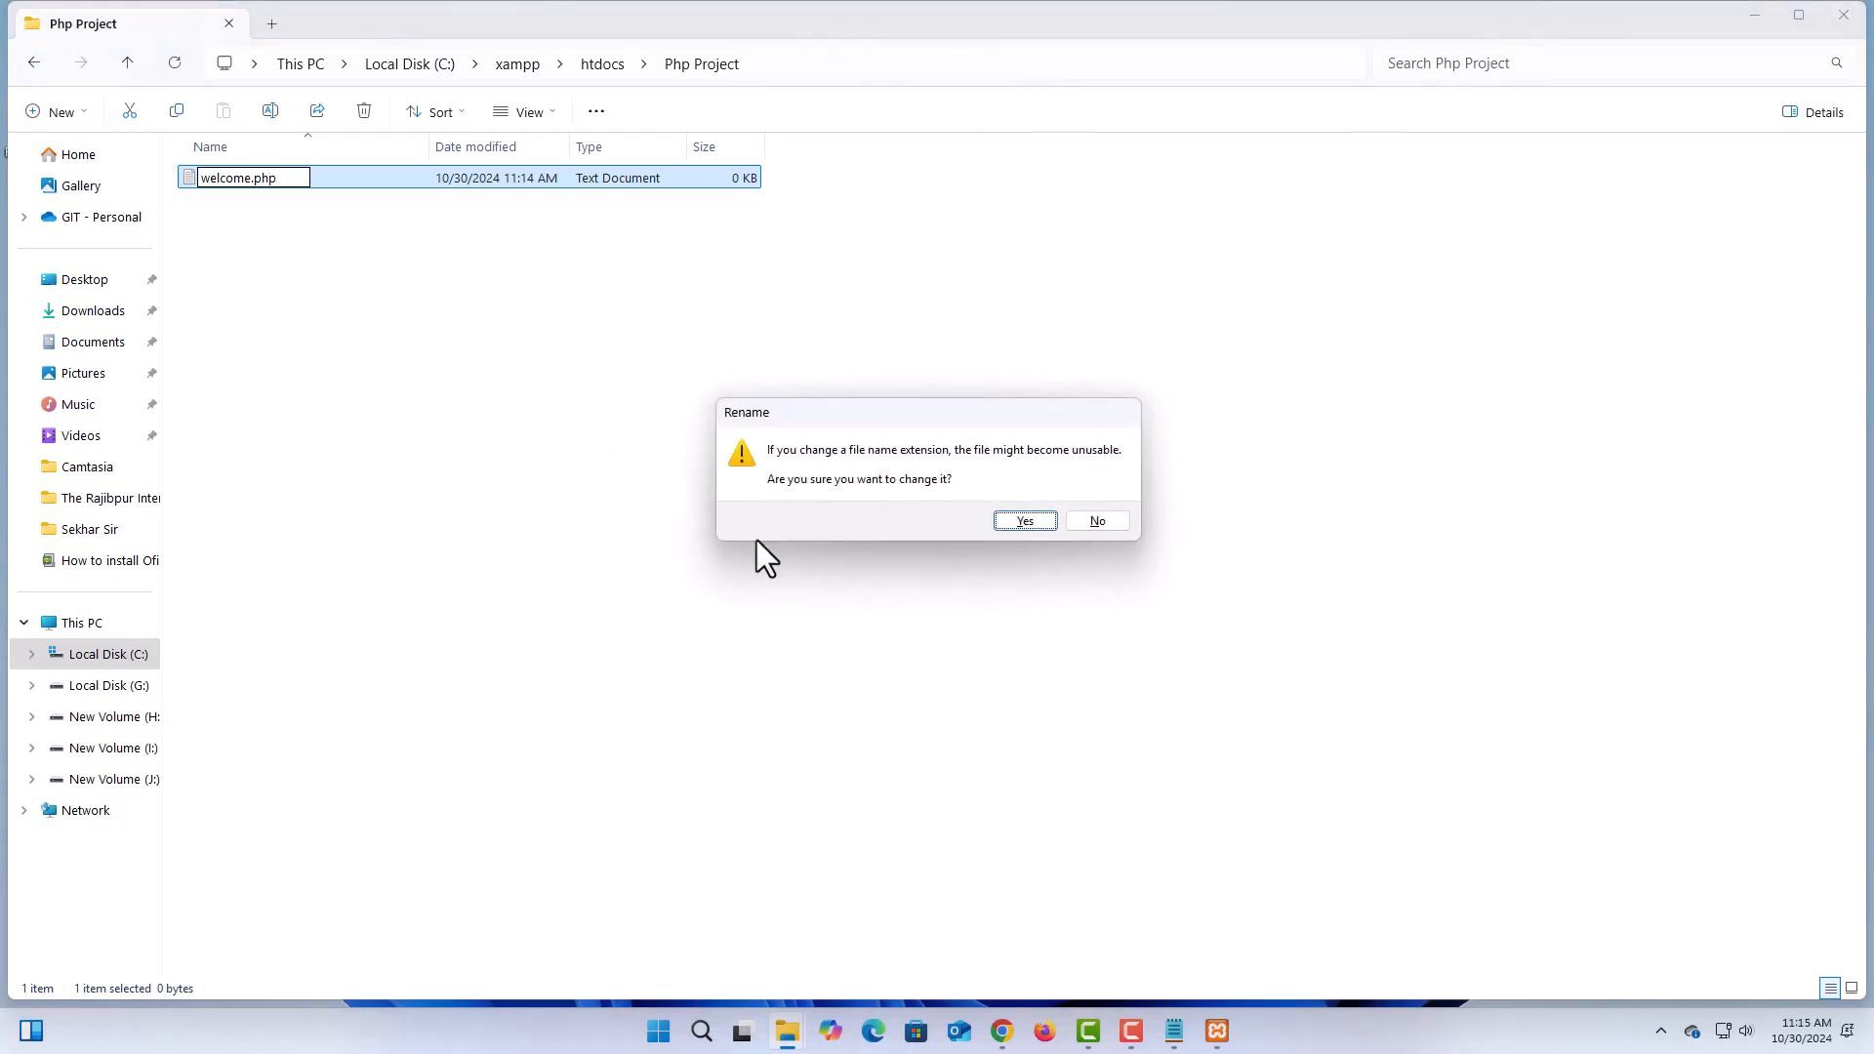
pyautogui.click(1016, 524)
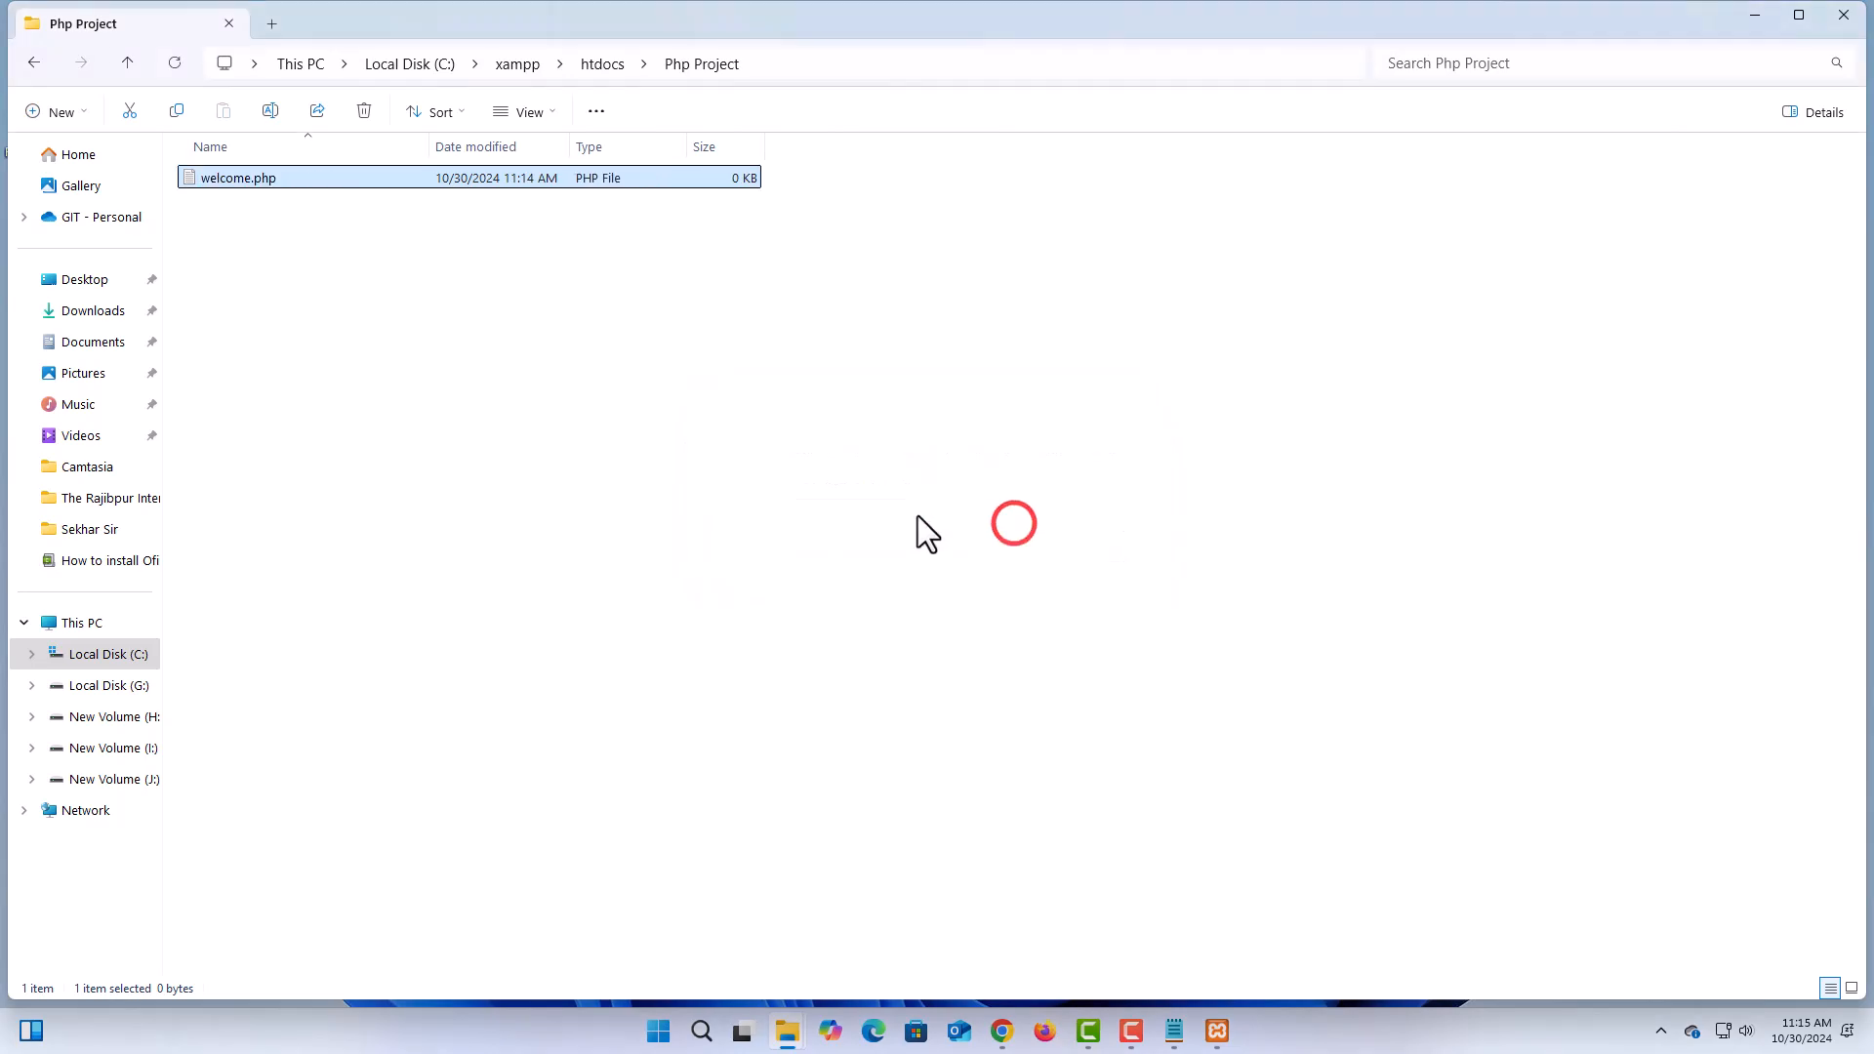
# Edit welcome.php in Notepad, entering the opening tag <?php and, after a blank line, echo "My First PHP File".
pyautogui.rightClick(309, 177)
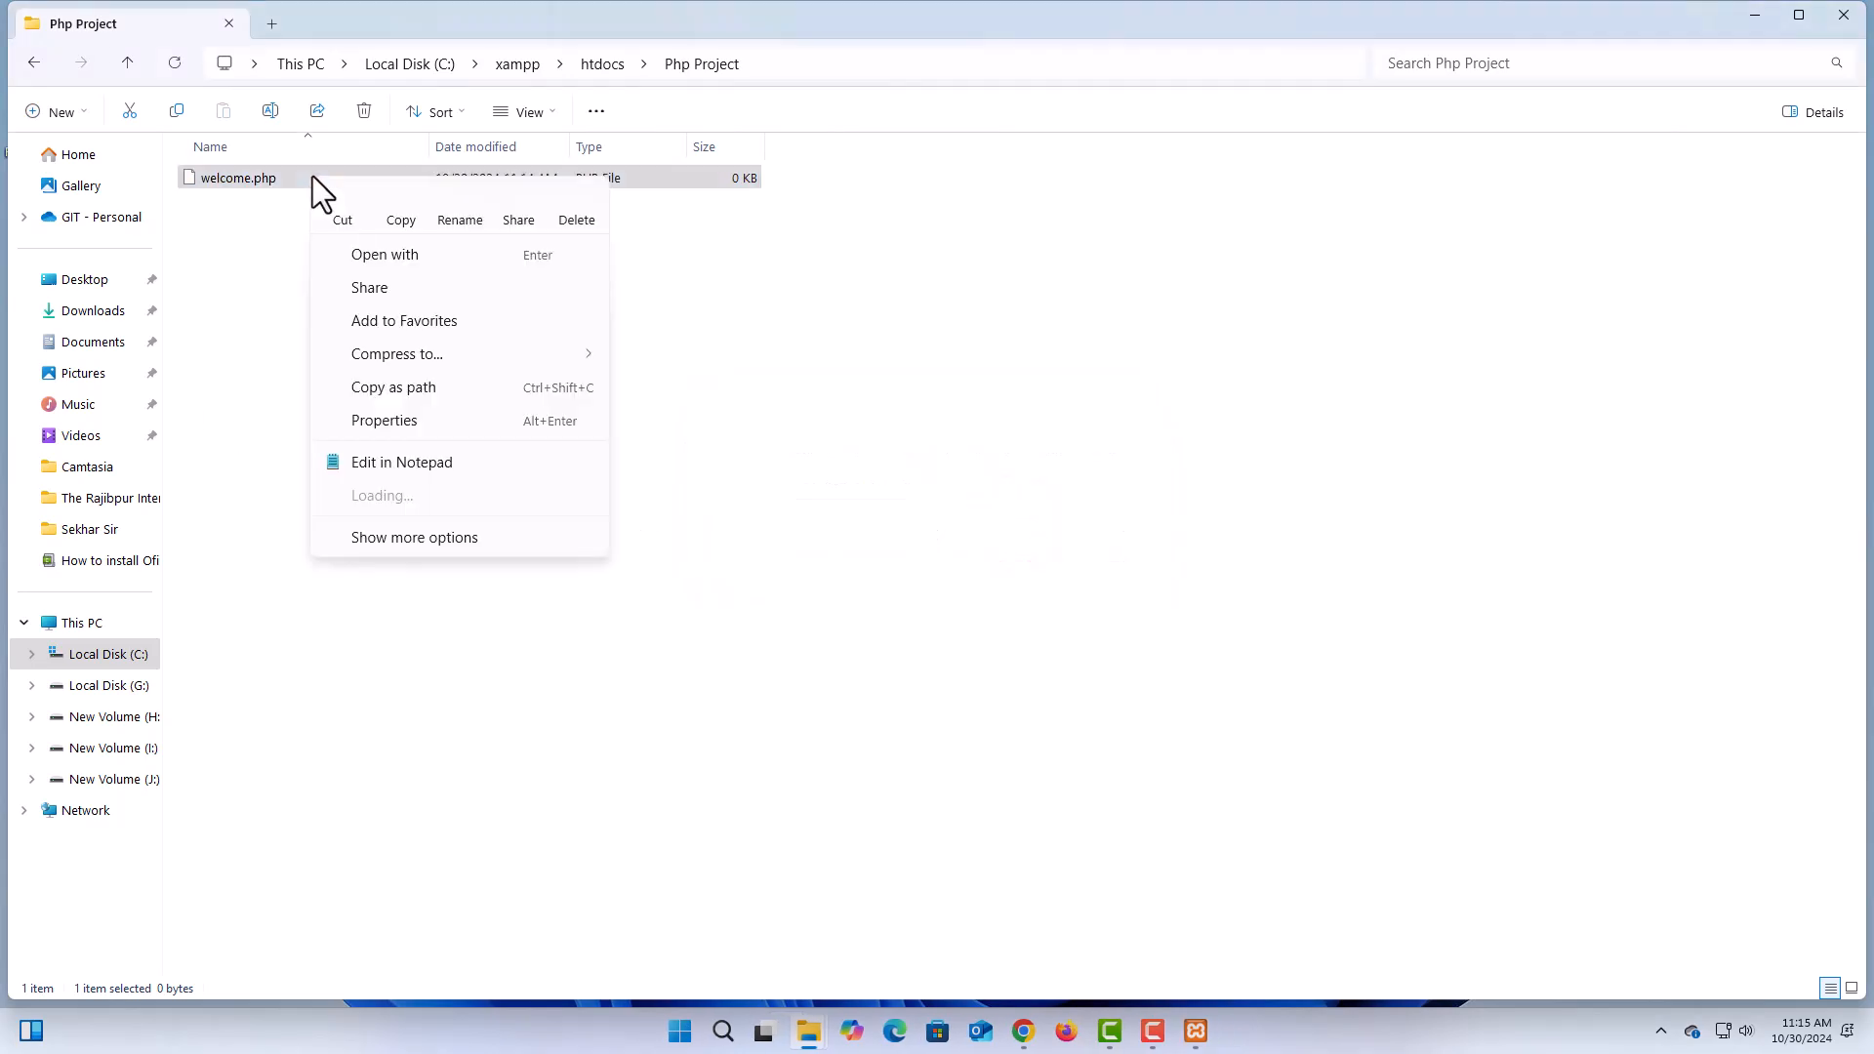
pyautogui.click(408, 469)
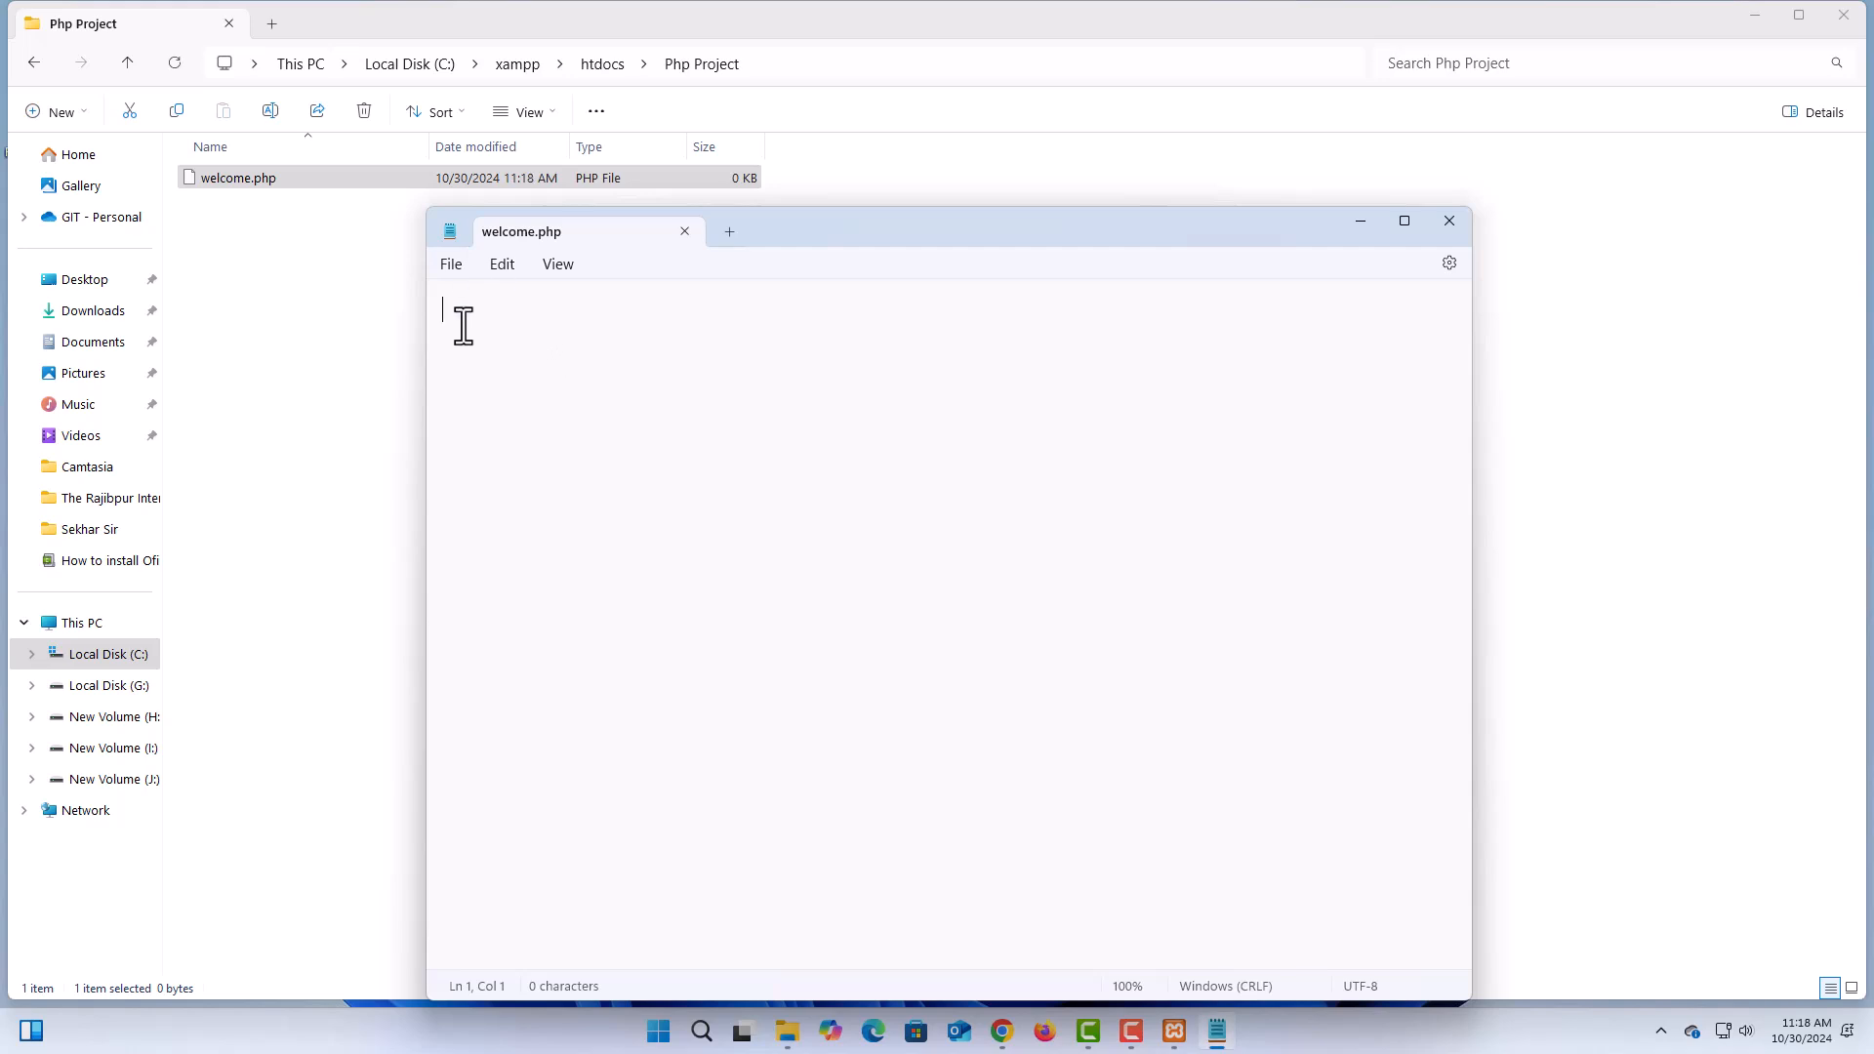
pyautogui.write('<?php')
pyautogui.press('Return')
pyautogui.write('e')
pyautogui.write('cho')
pyautogui.write(' ""')
pyautogui.write('My F')
pyautogui.write('irst ')
pyautogui.write('PH')
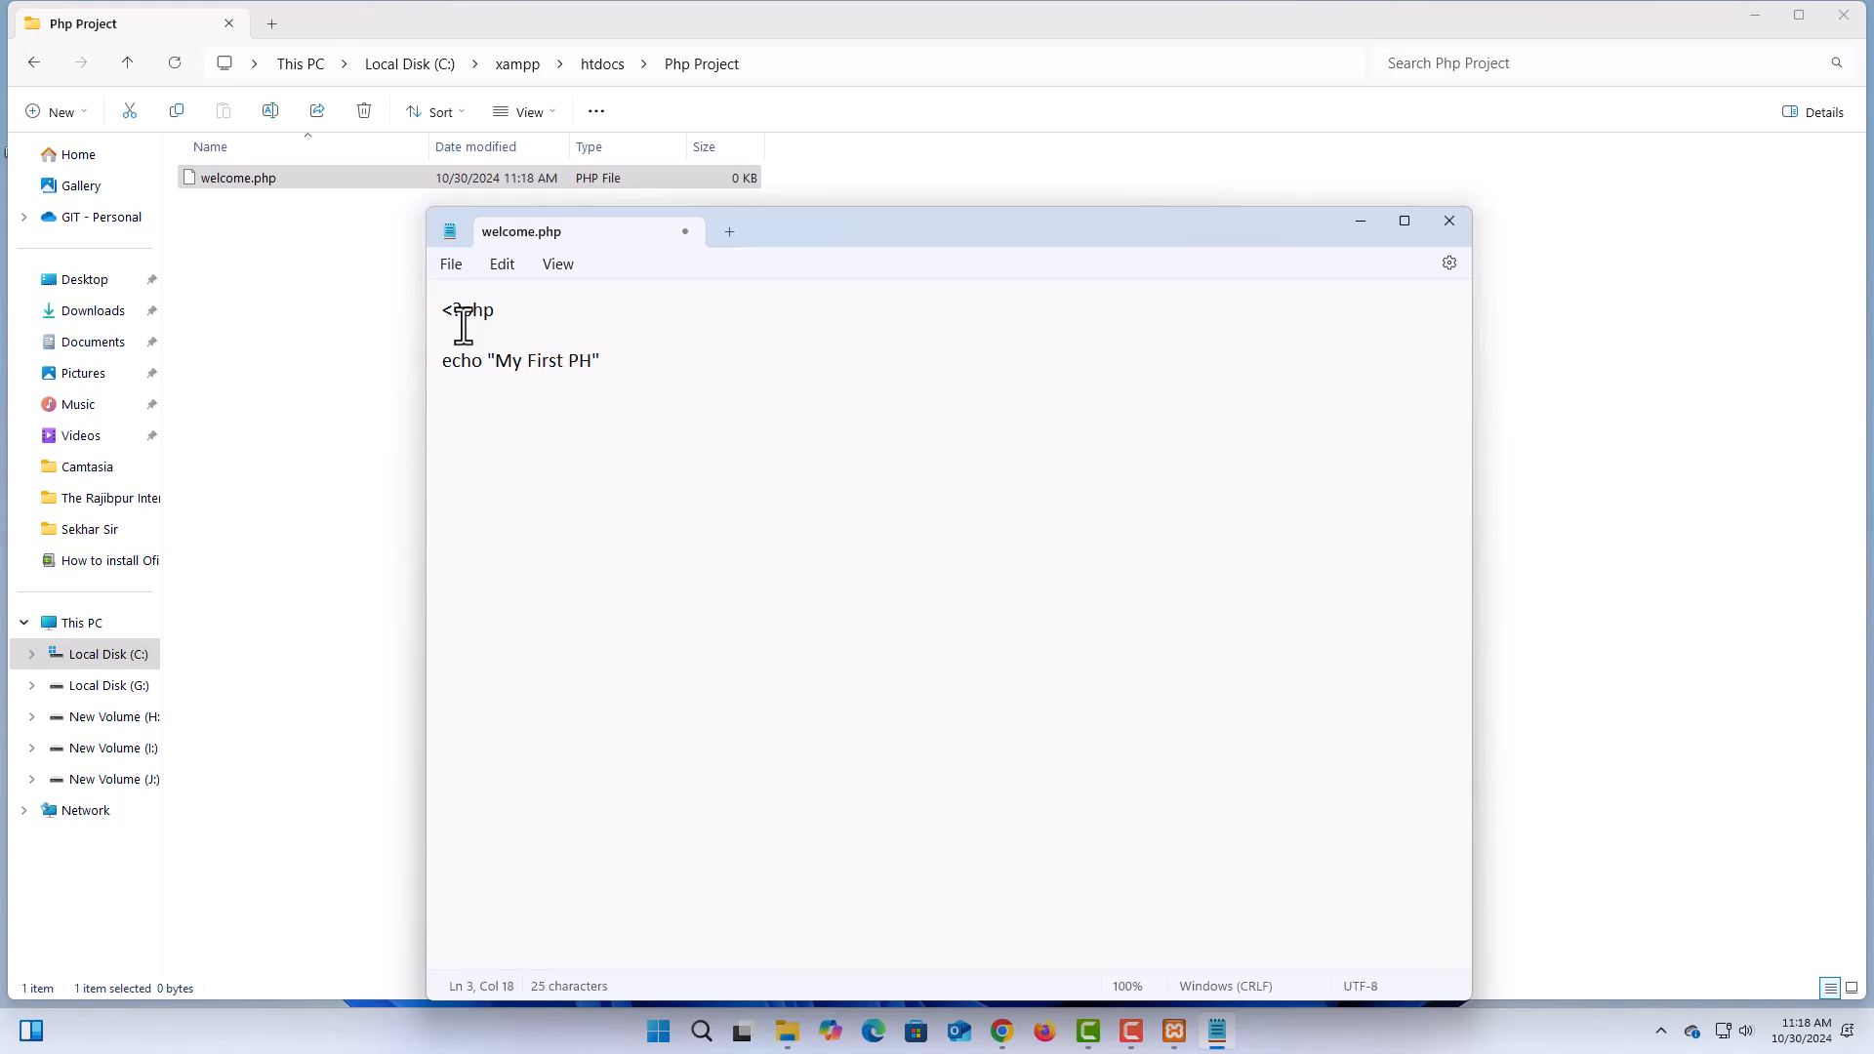
pyautogui.write('P File')
# End the echo statement with a semicolon, add the closing tag ?> after a blank line, and save welcome.php.
pyautogui.press('Return')
pyautogui.press('BackSpace')
pyautogui.write(';')
pyautogui.press('Return')
pyautogui.press('Return')
pyautogui.write('?>')
pyautogui.click(444, 264)
pyautogui.click(475, 398)
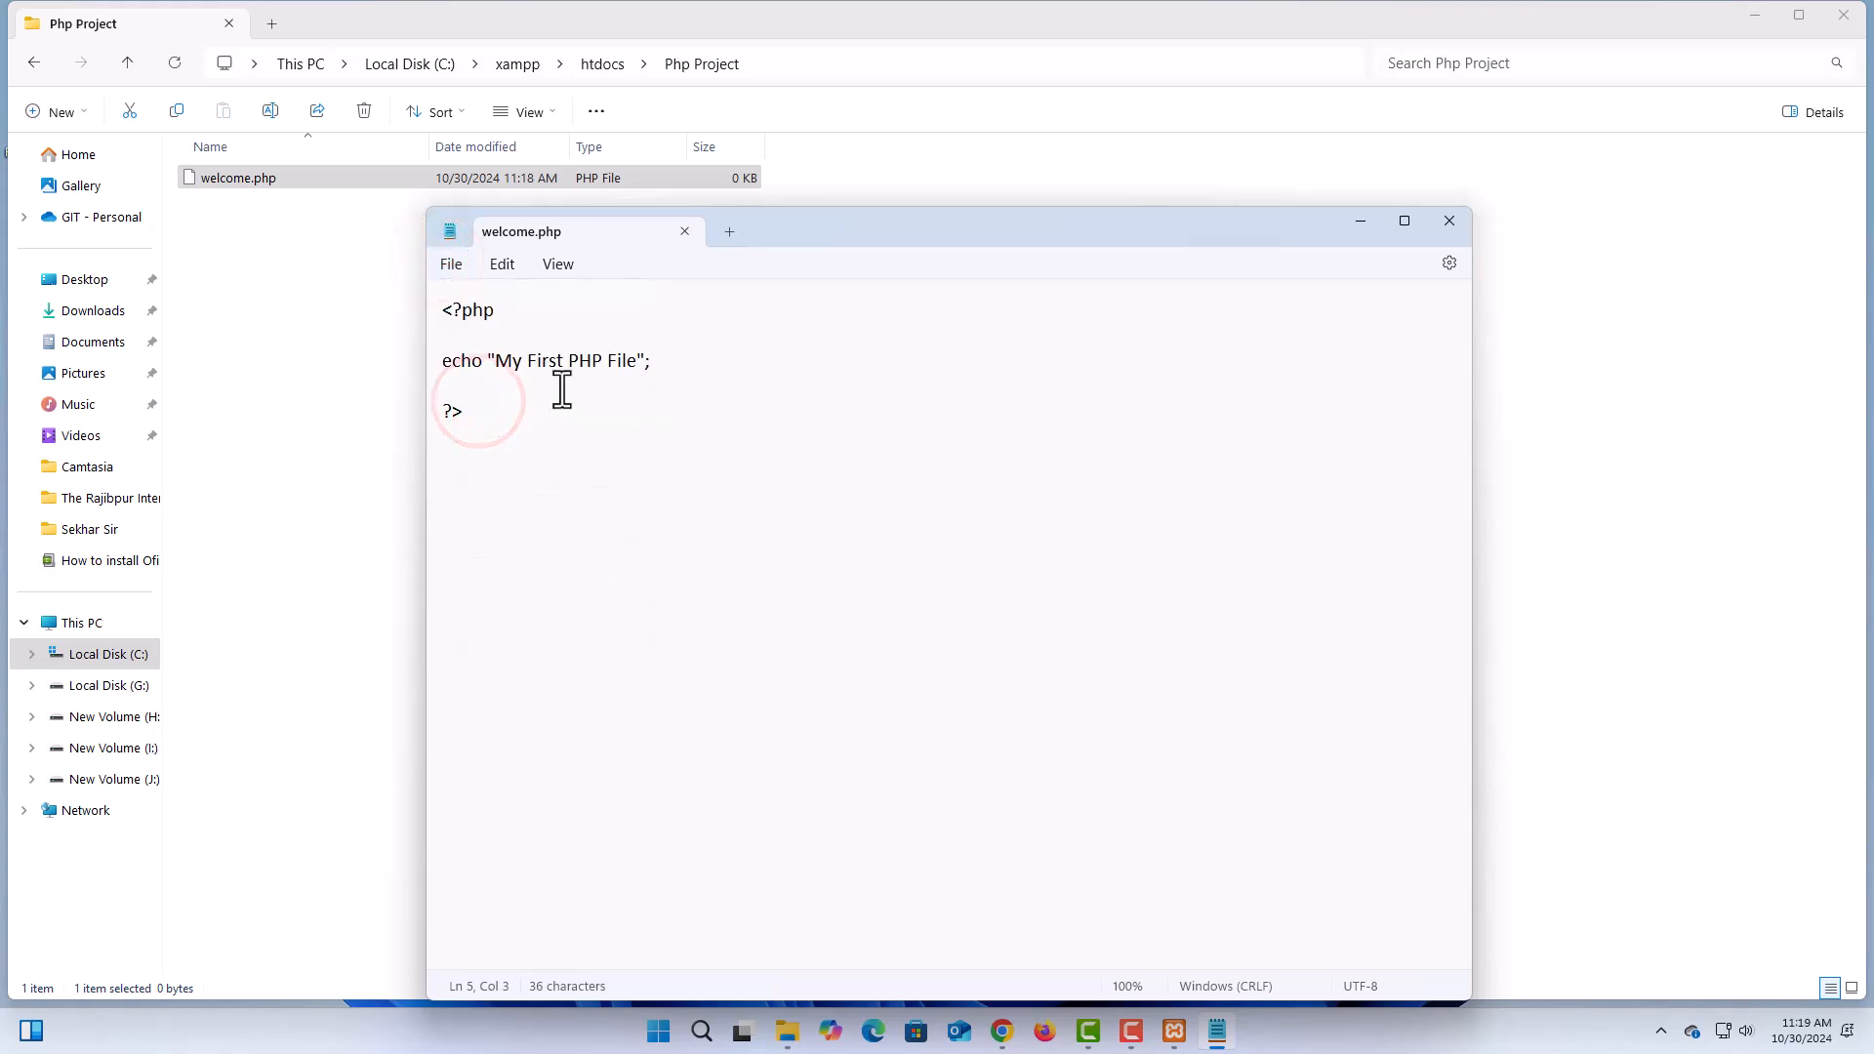
# Switch to Chrome and load localhost/Php Project in a new tab.
pyautogui.click(1002, 1031)
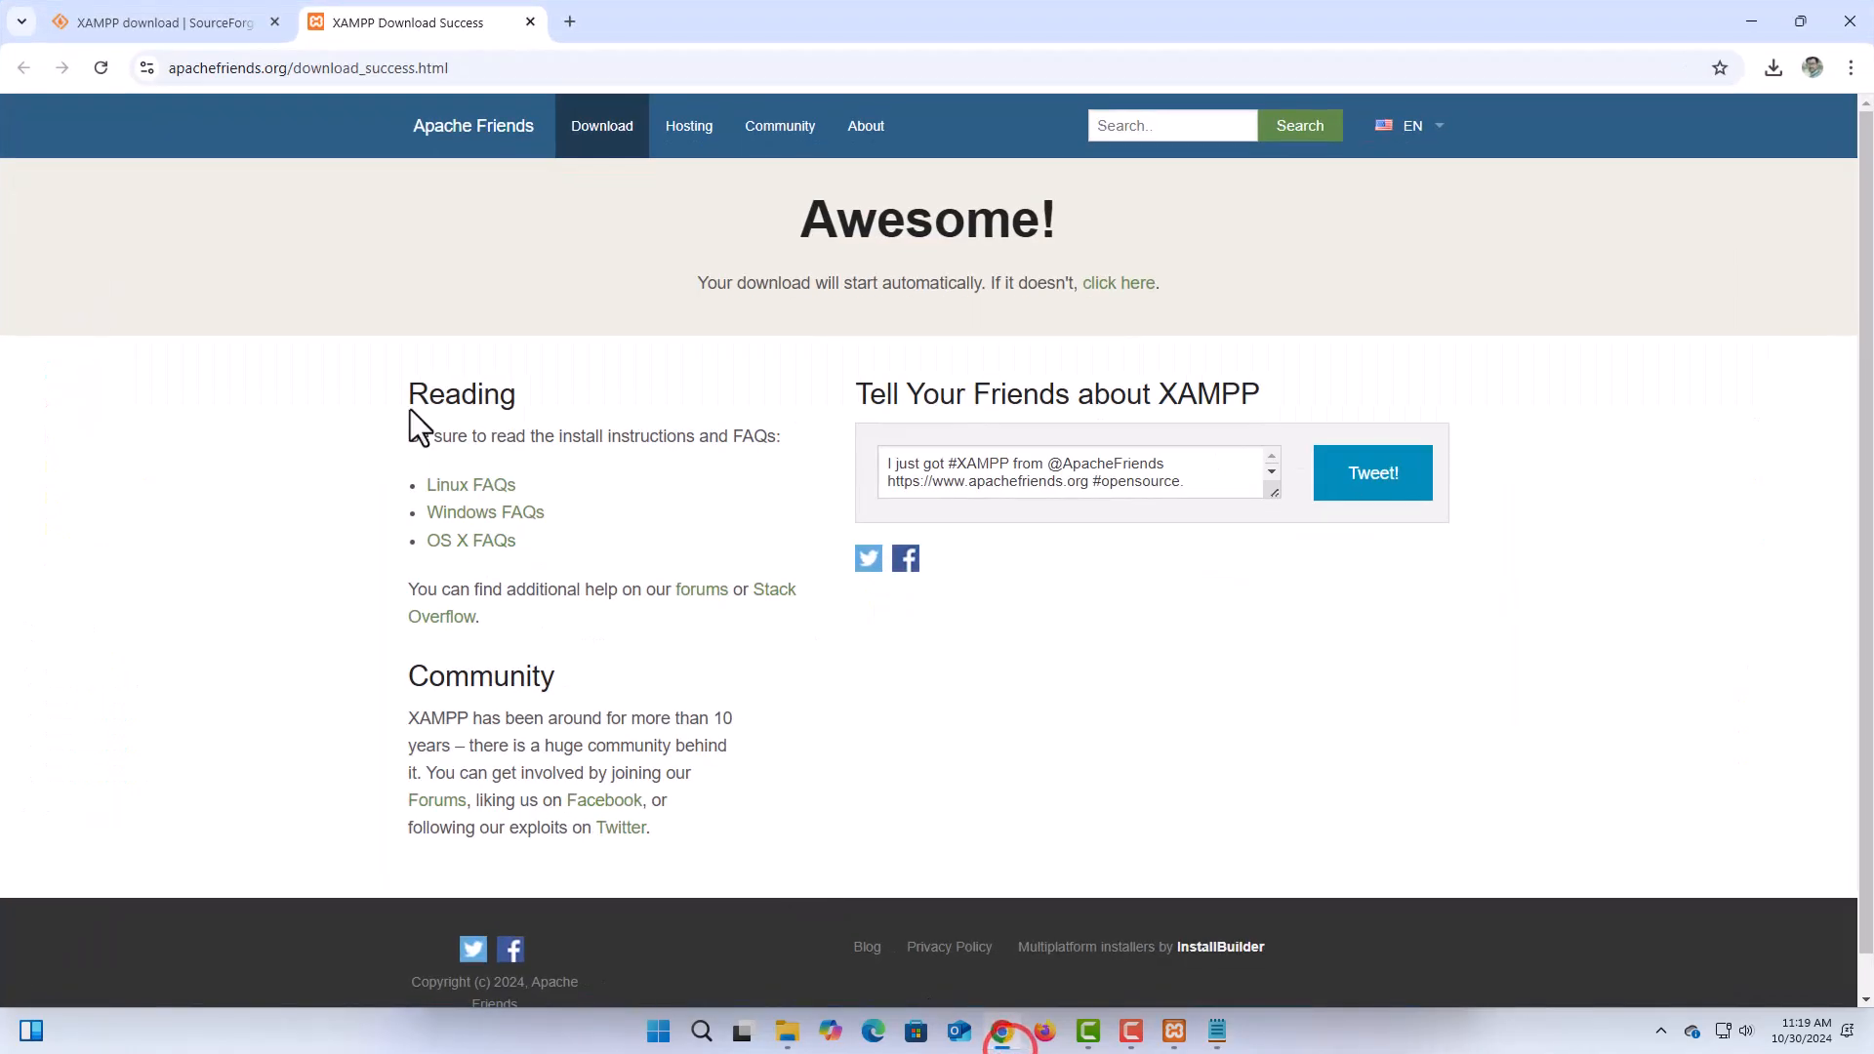
pyautogui.click(571, 22)
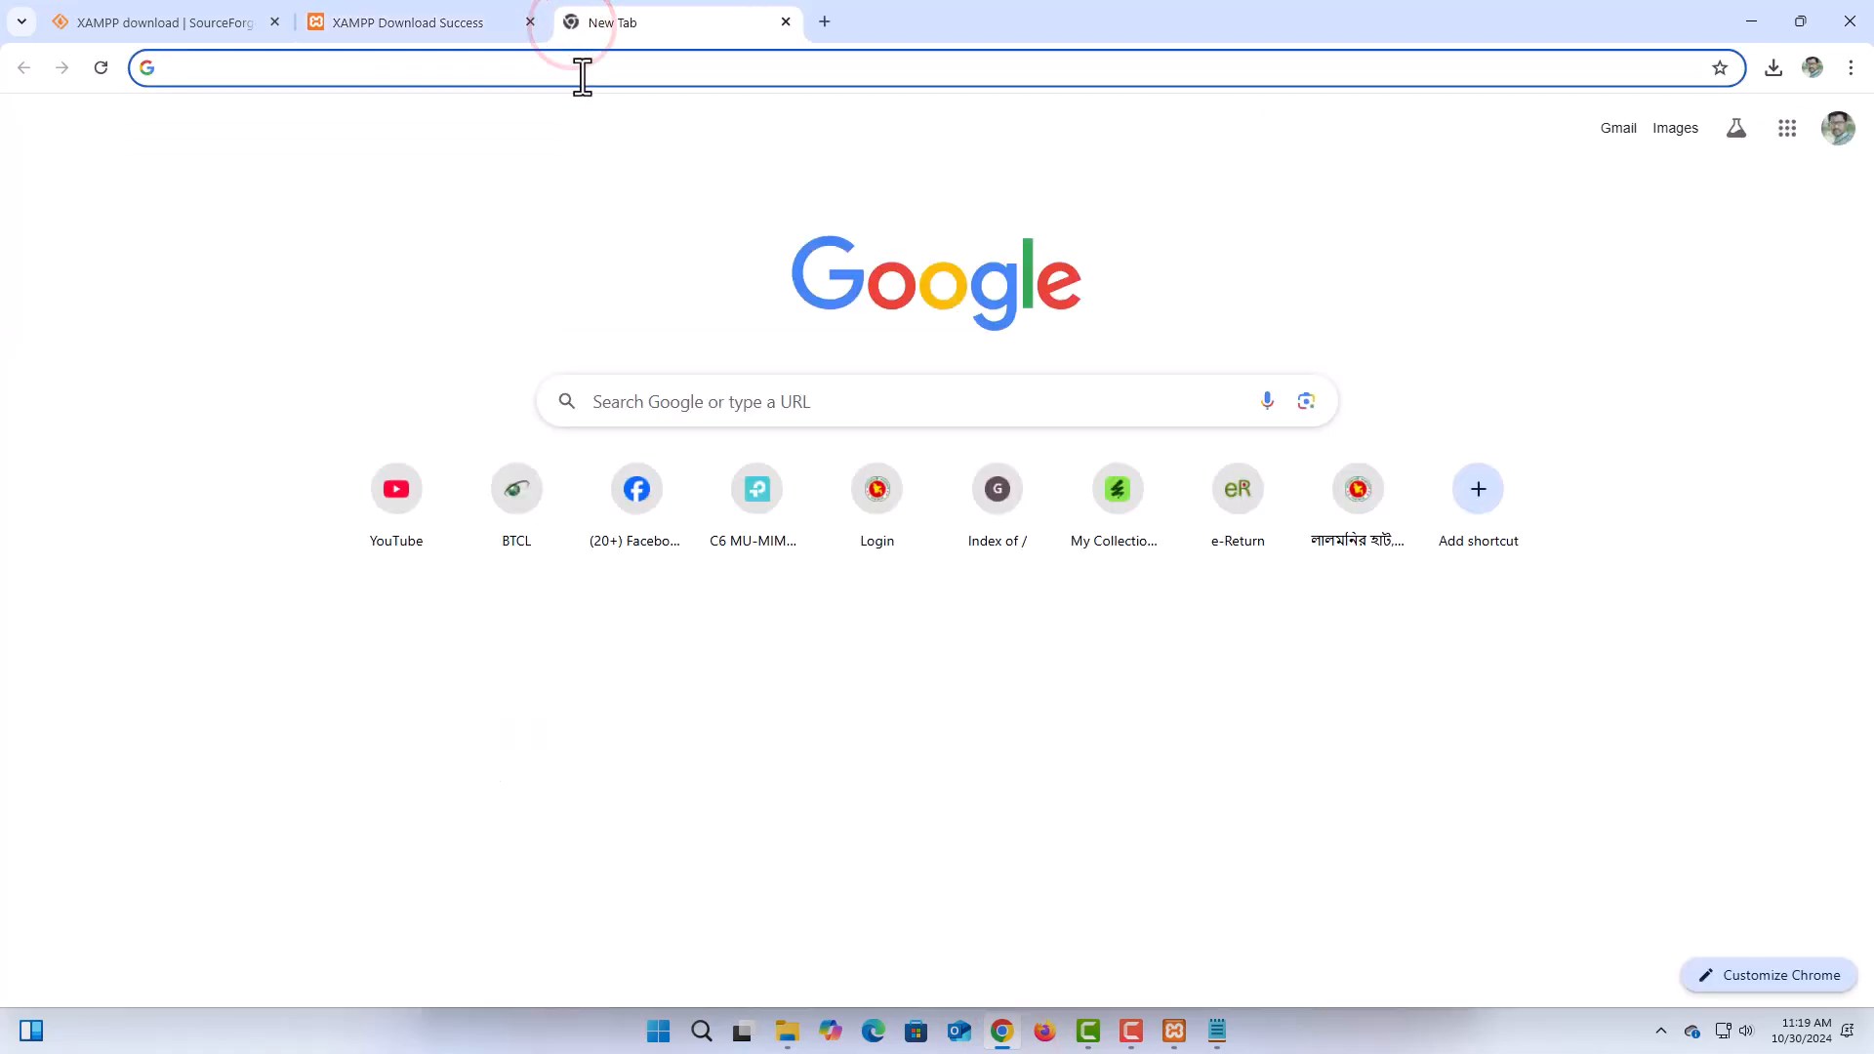
pyautogui.write('loca')
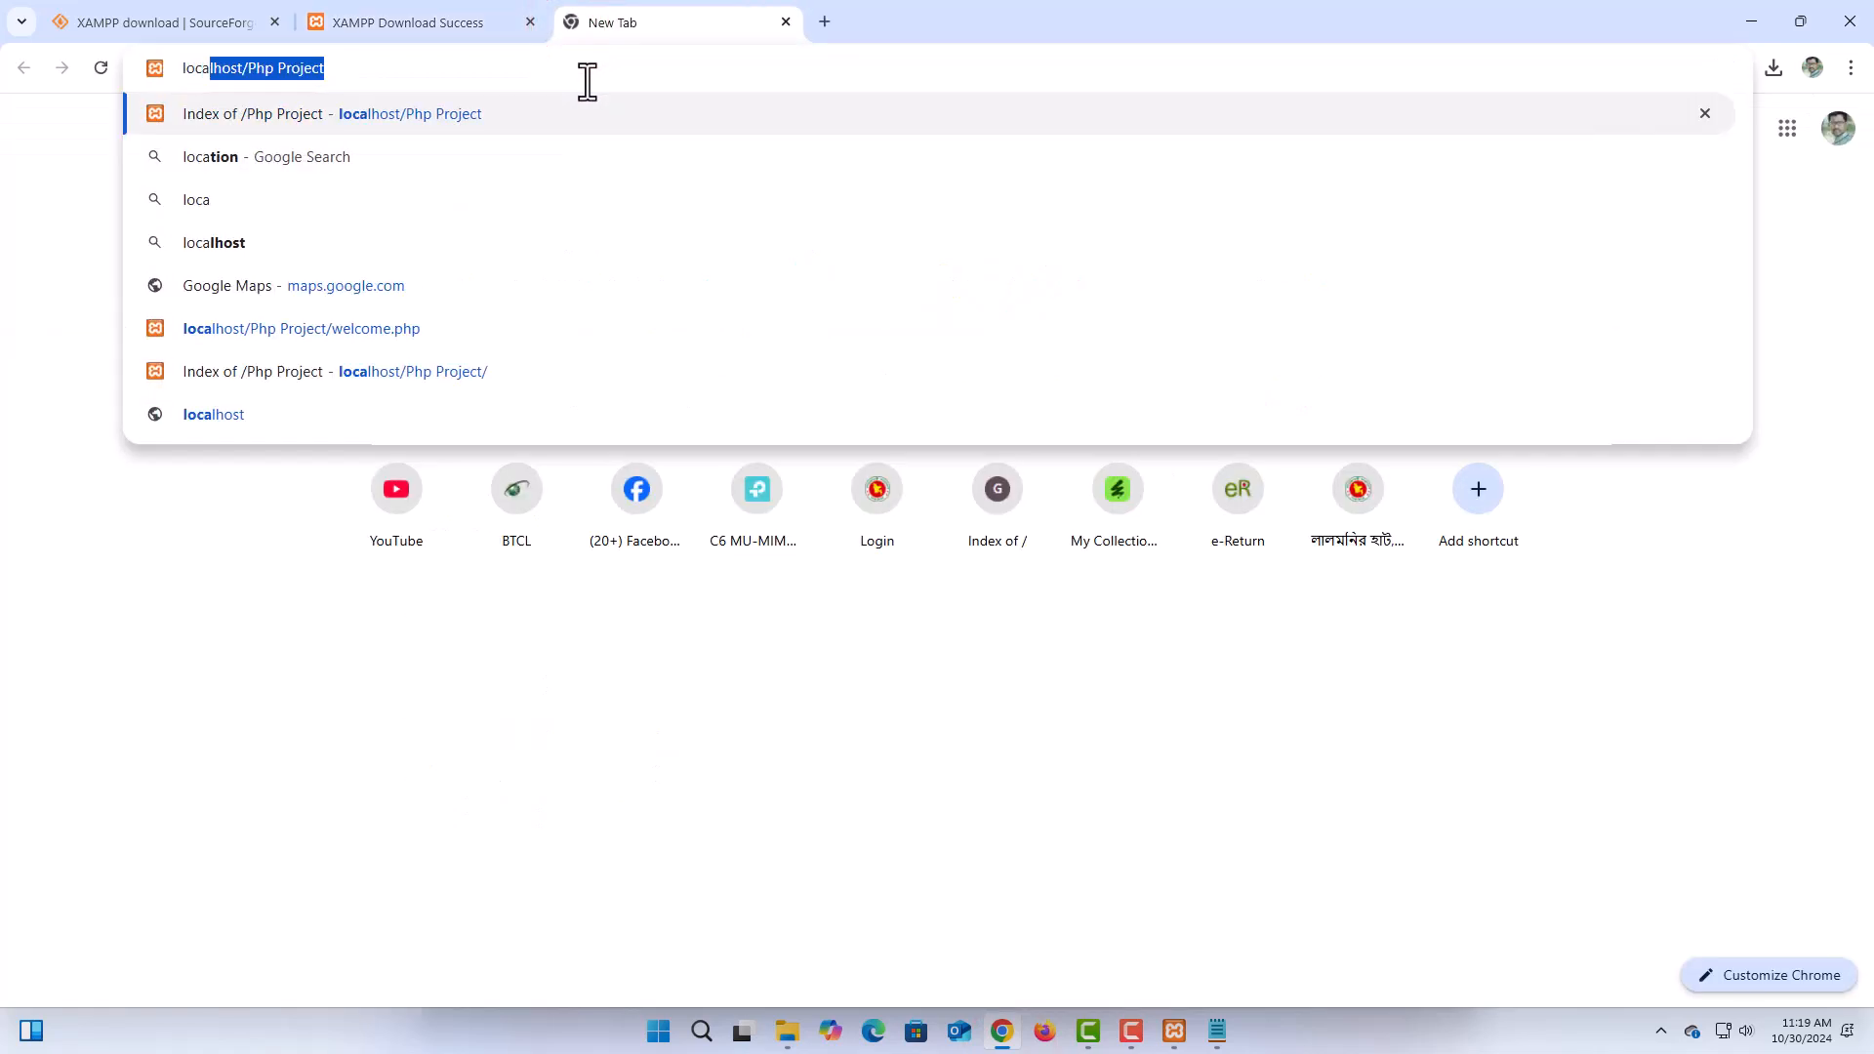
pyautogui.write('lho')
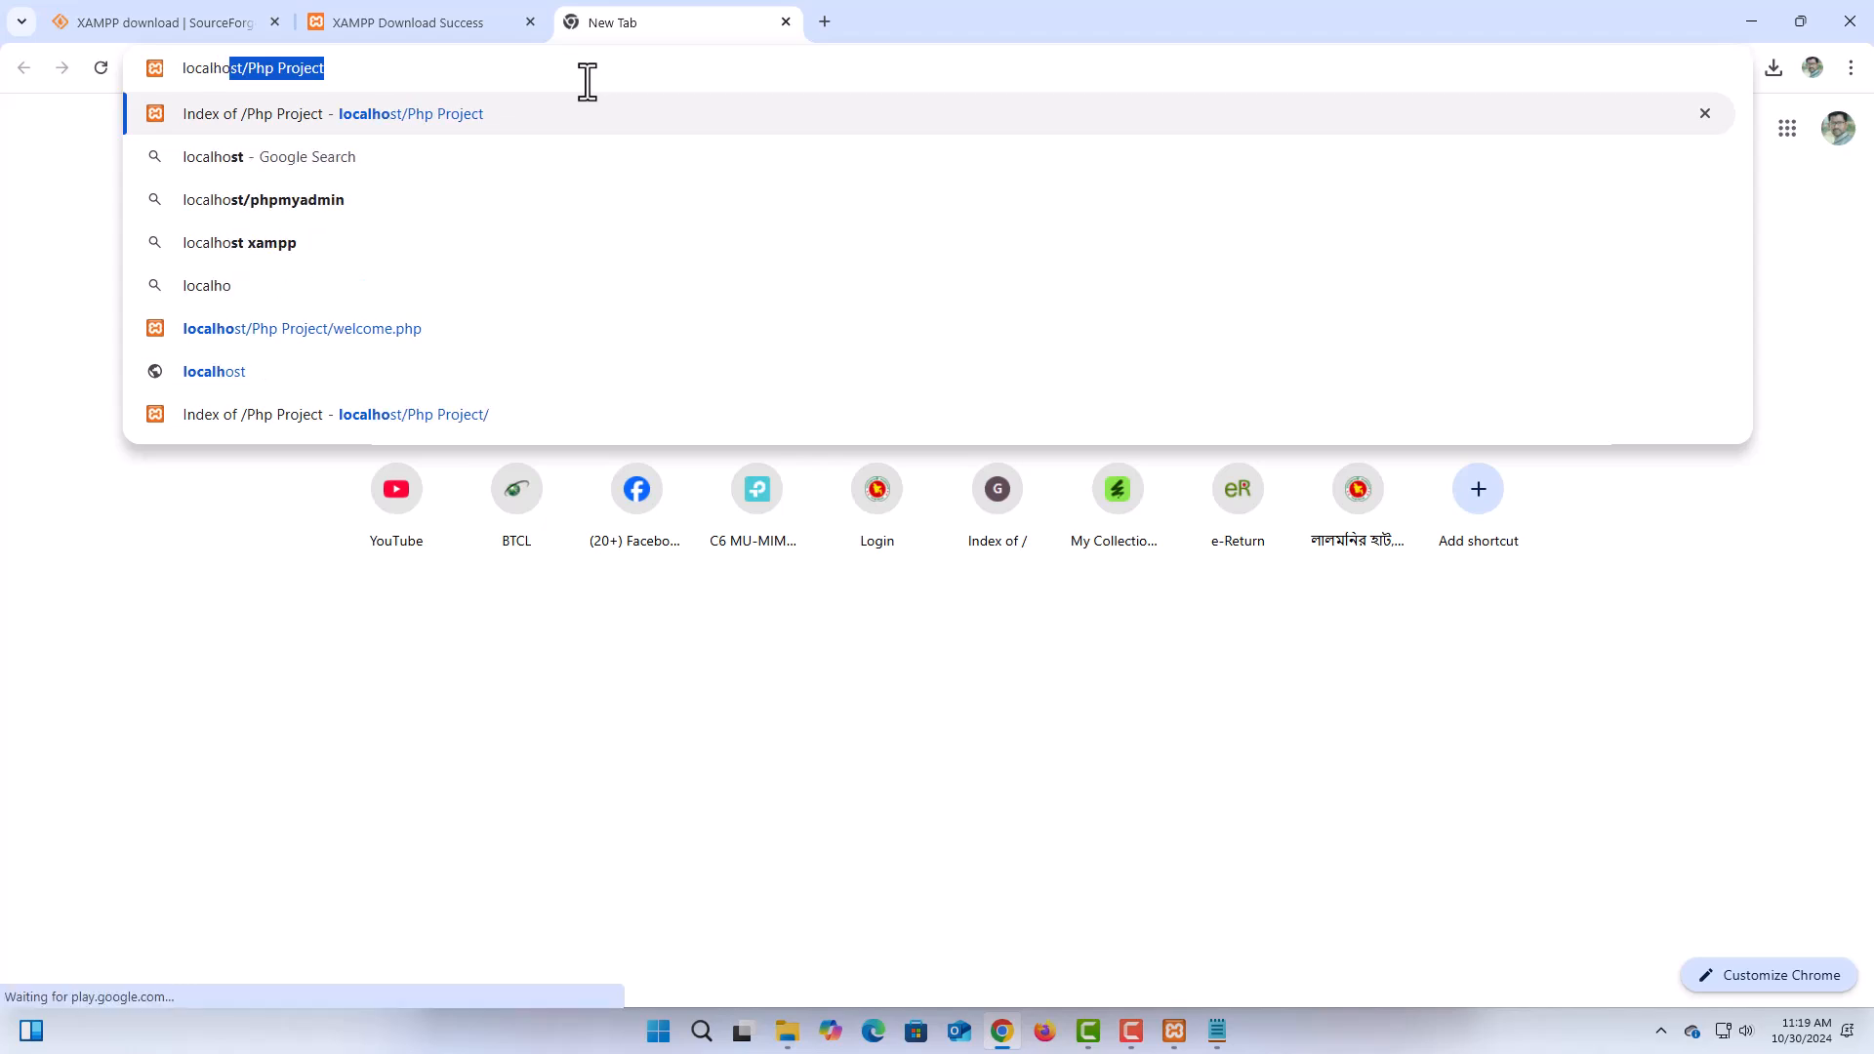
pyautogui.write('st/')
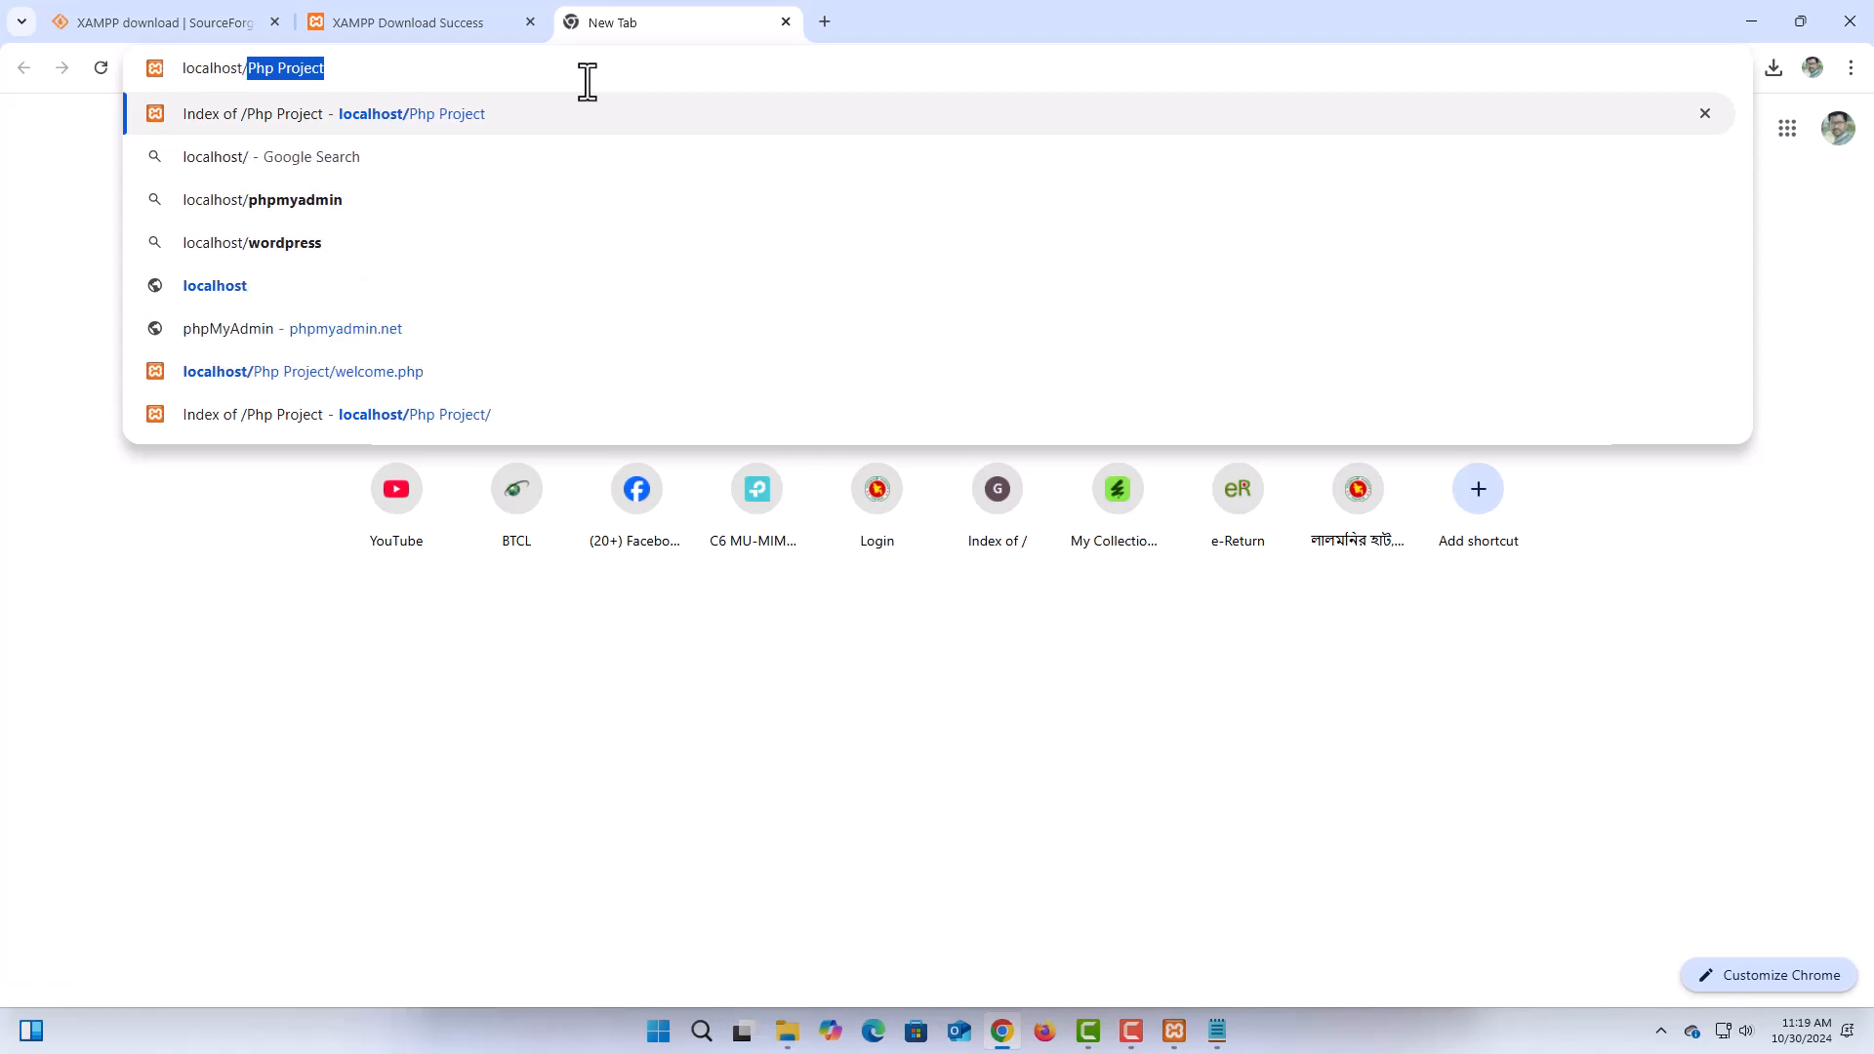
pyautogui.write('PhP')
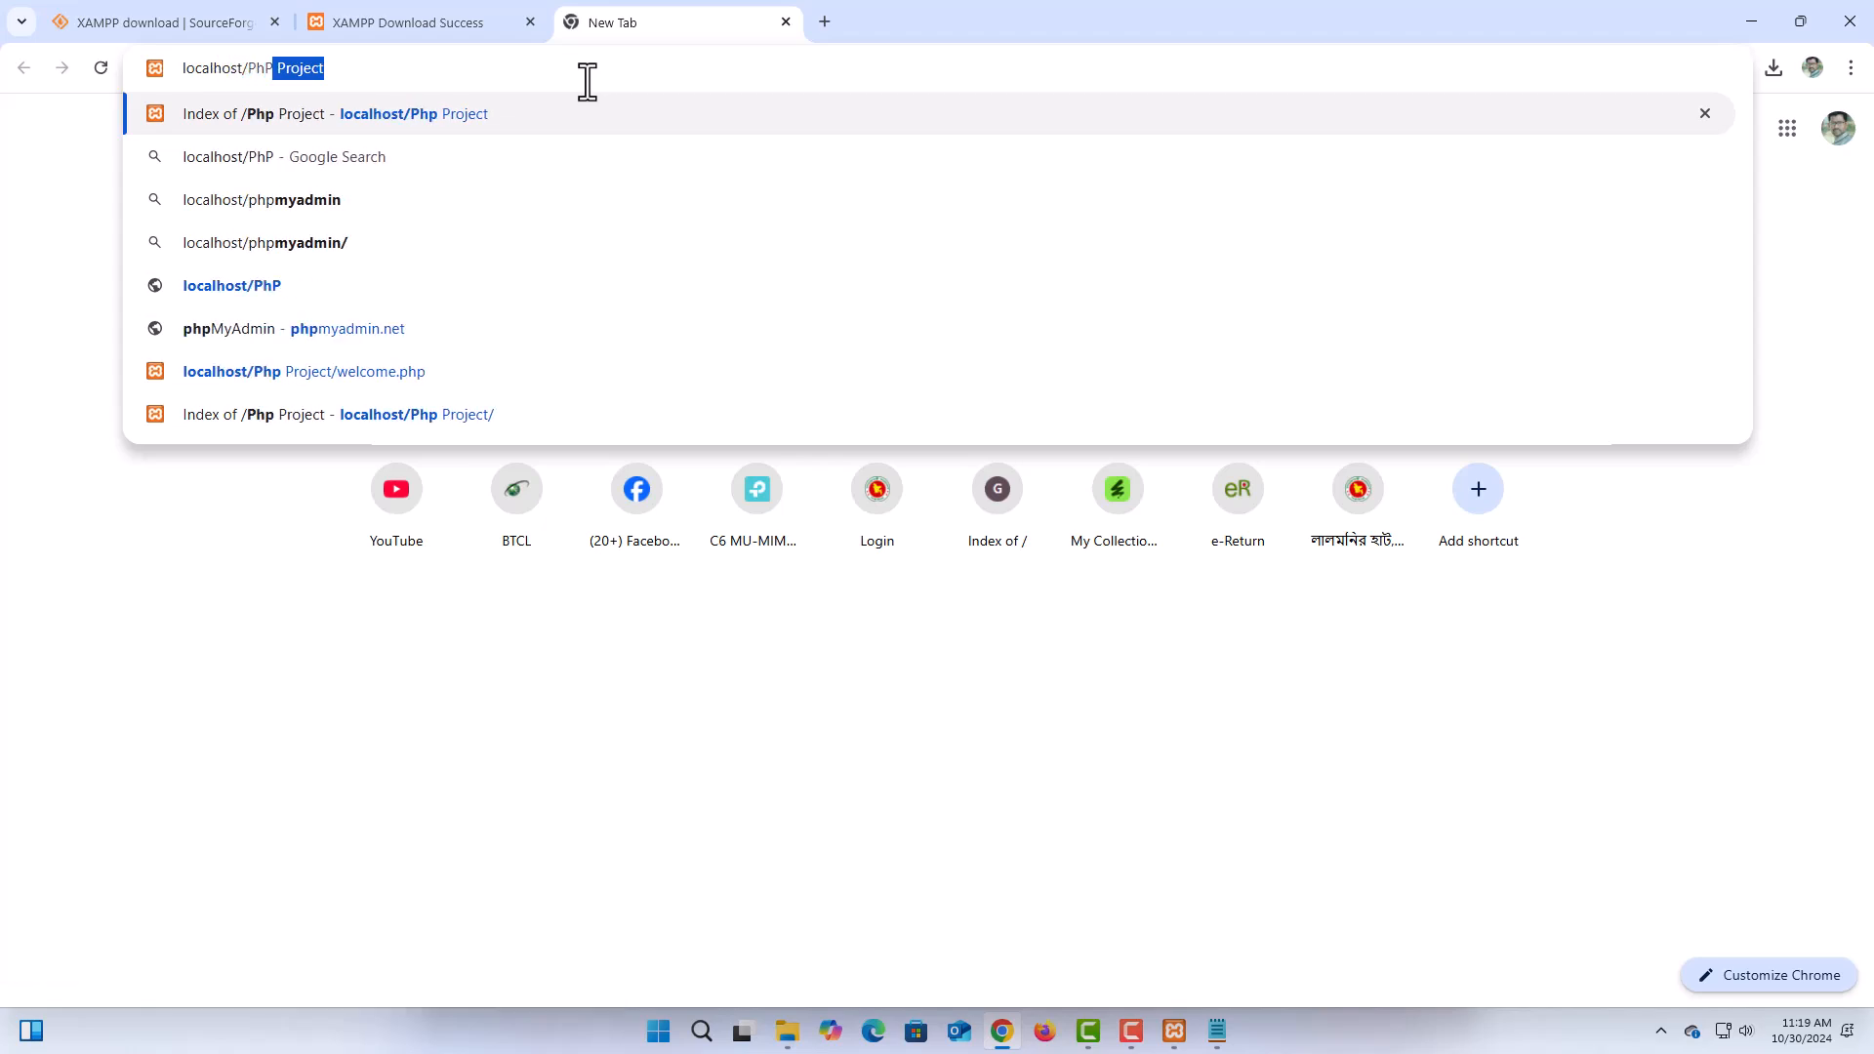
pyautogui.write(' Project')
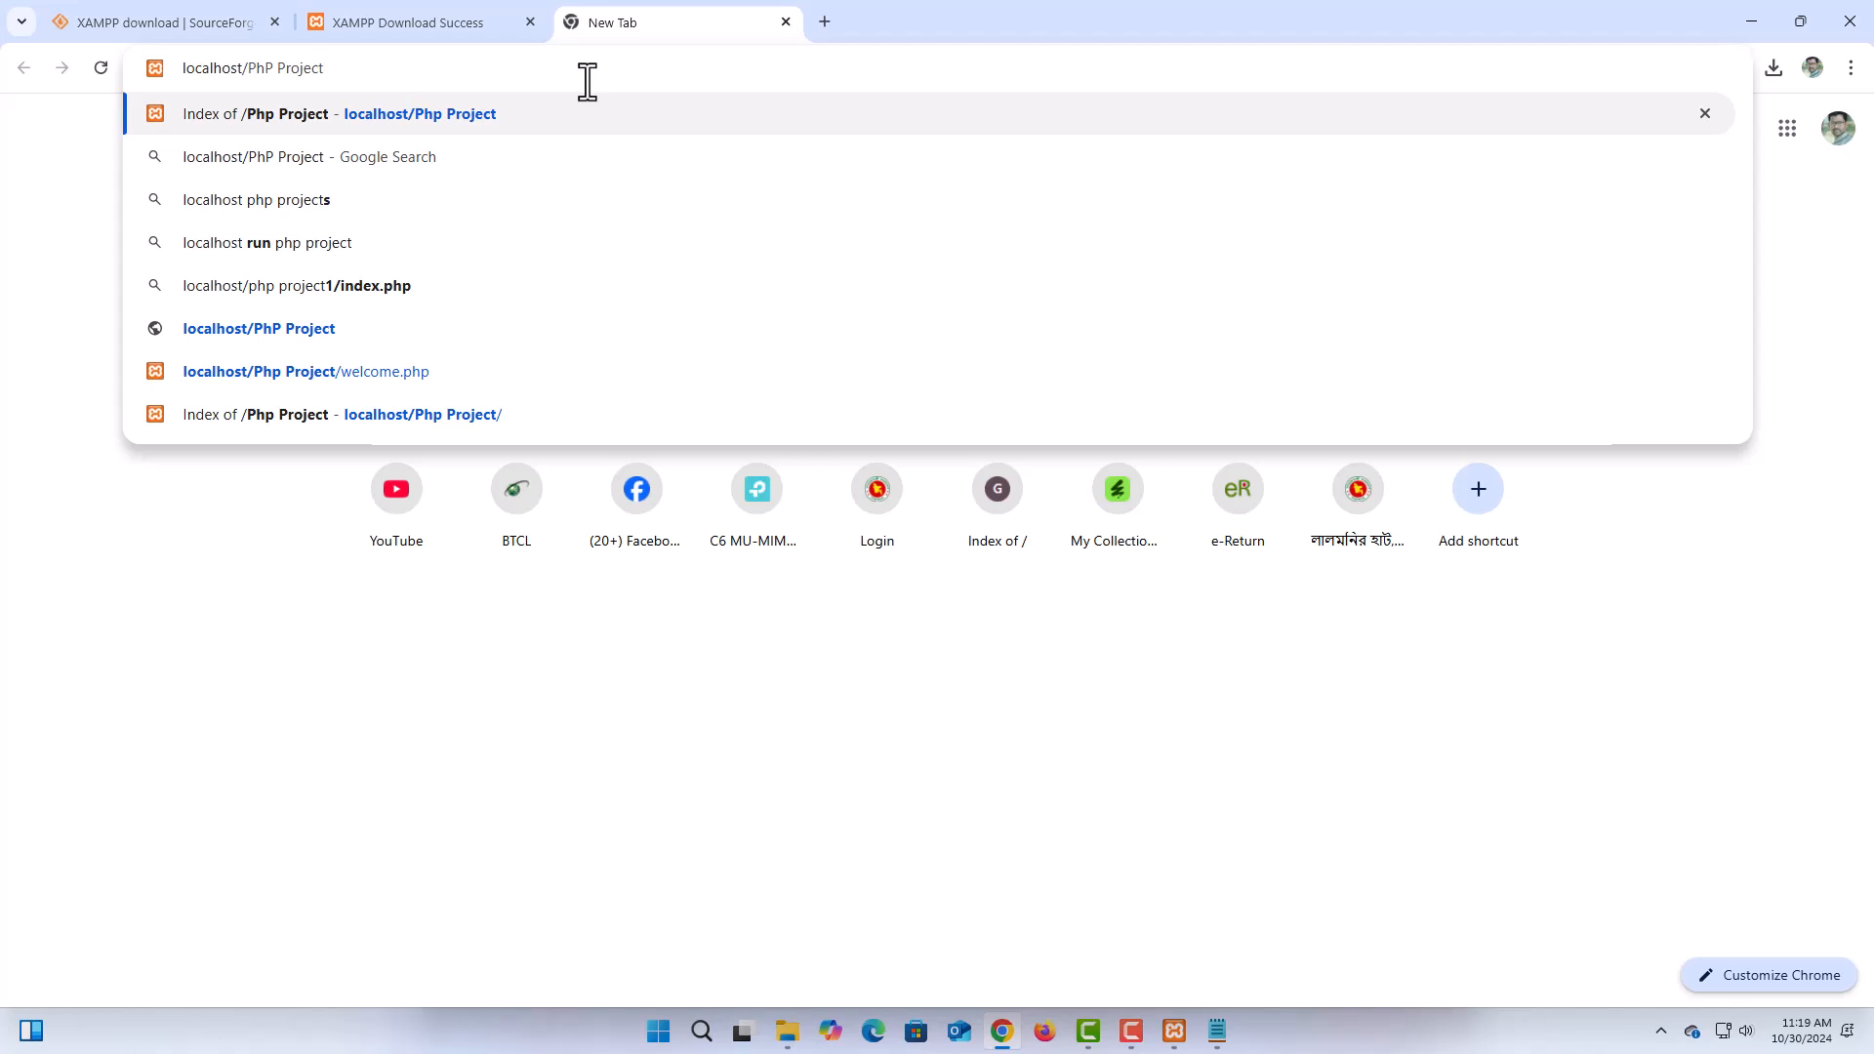
pyautogui.press('Return')
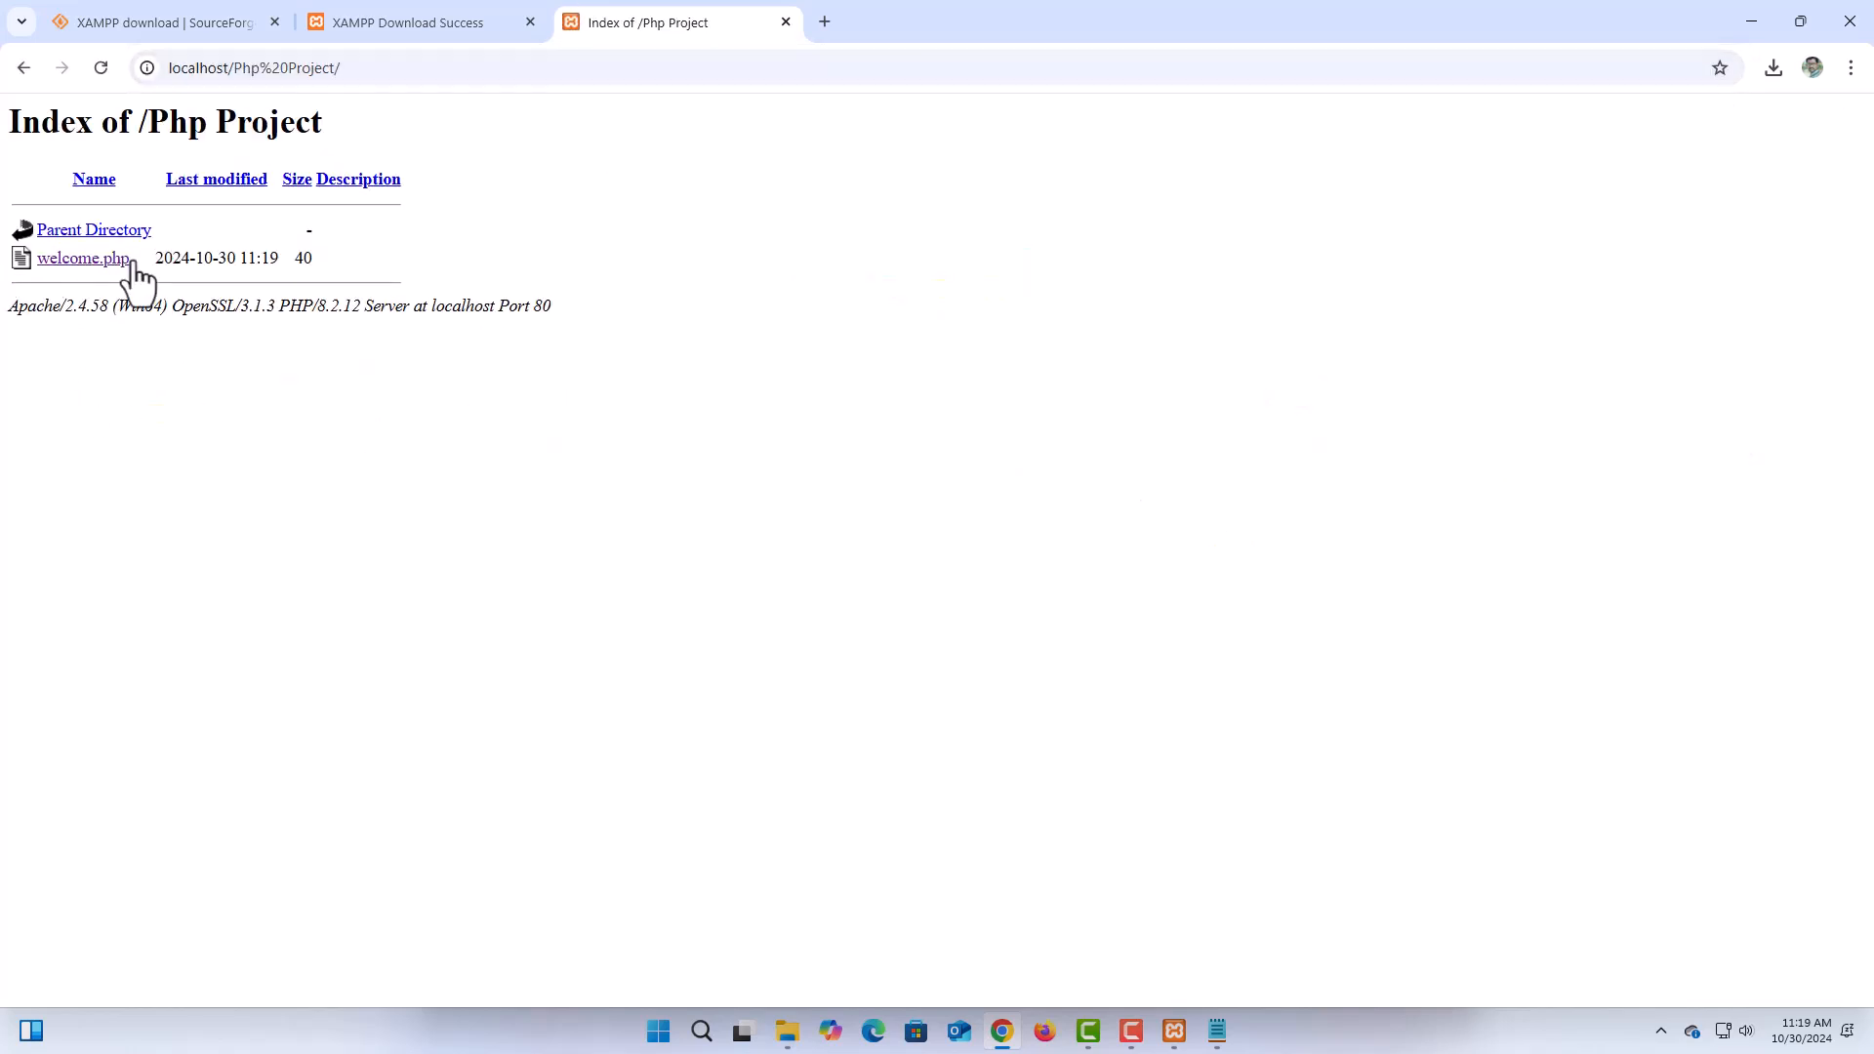
# Run welcome.php from the directory index, highlight its output text, and close that tab.
pyautogui.click(63, 260)
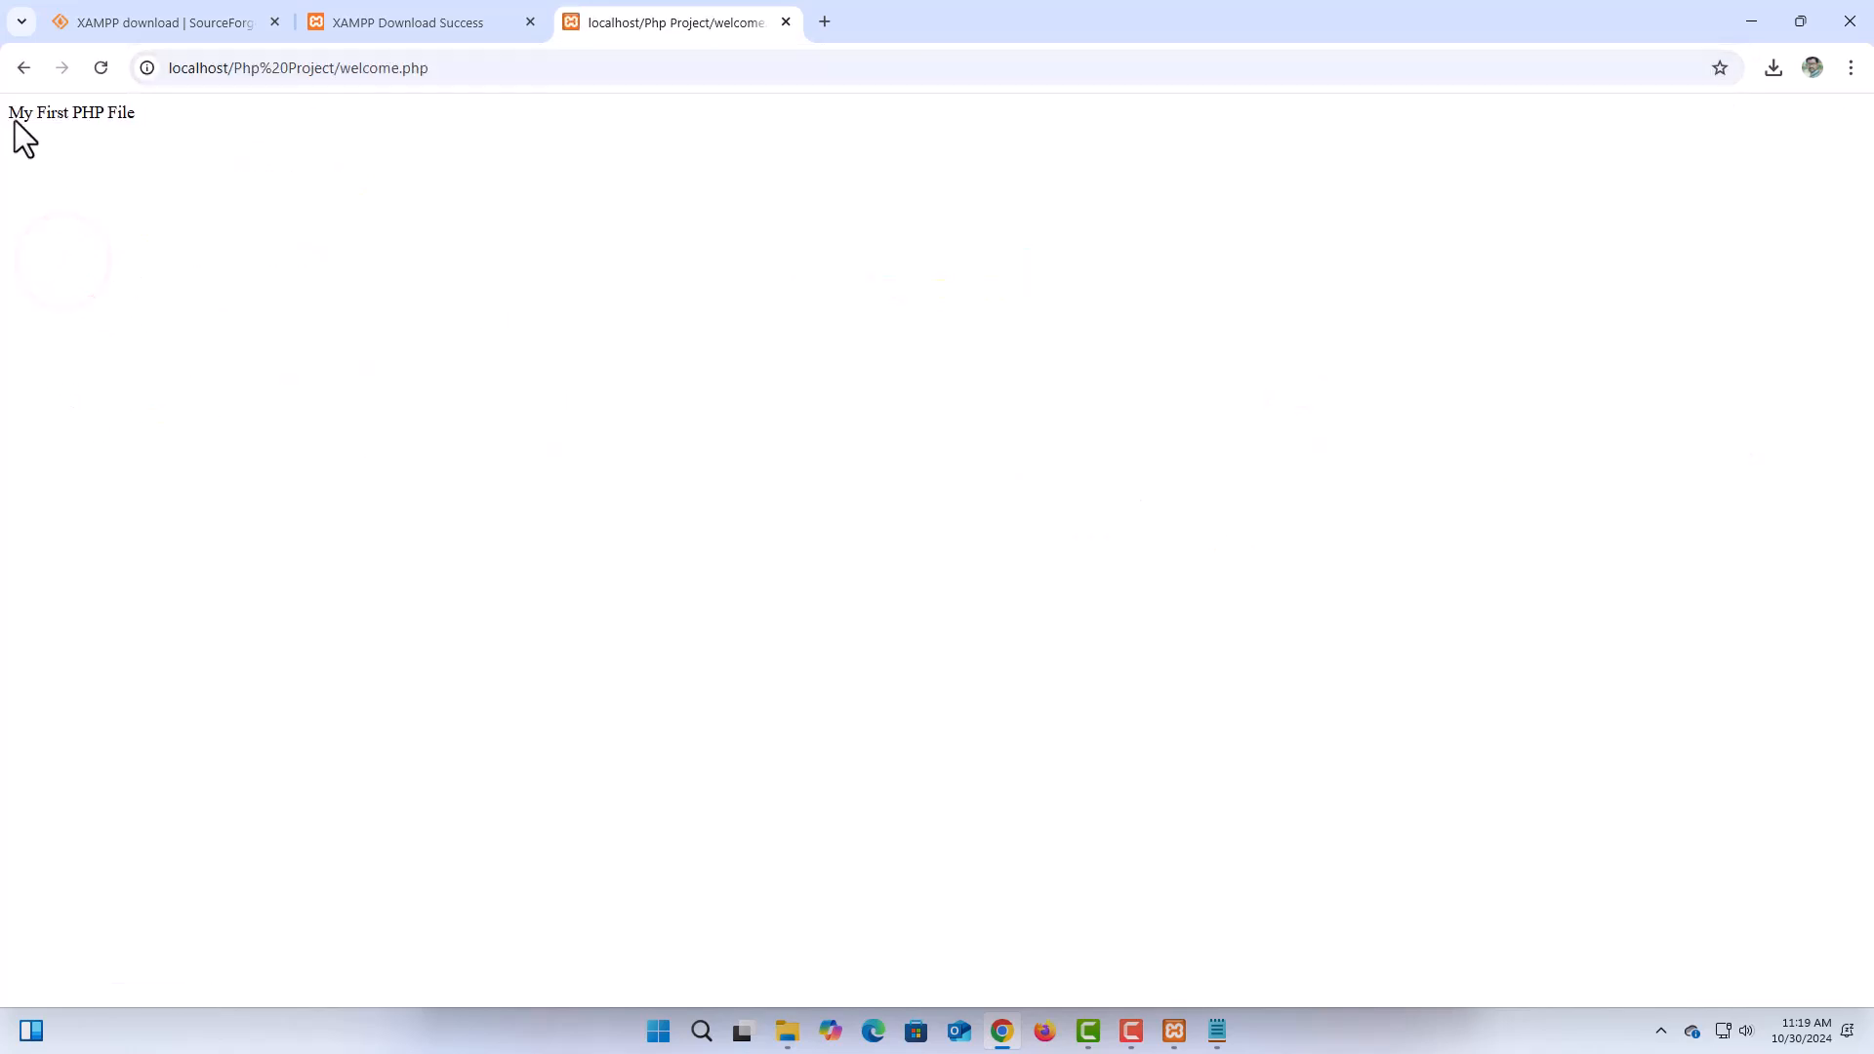
pyautogui.moveTo(4, 117); pyautogui.dragTo(150, 120)
pyautogui.click(786, 21)
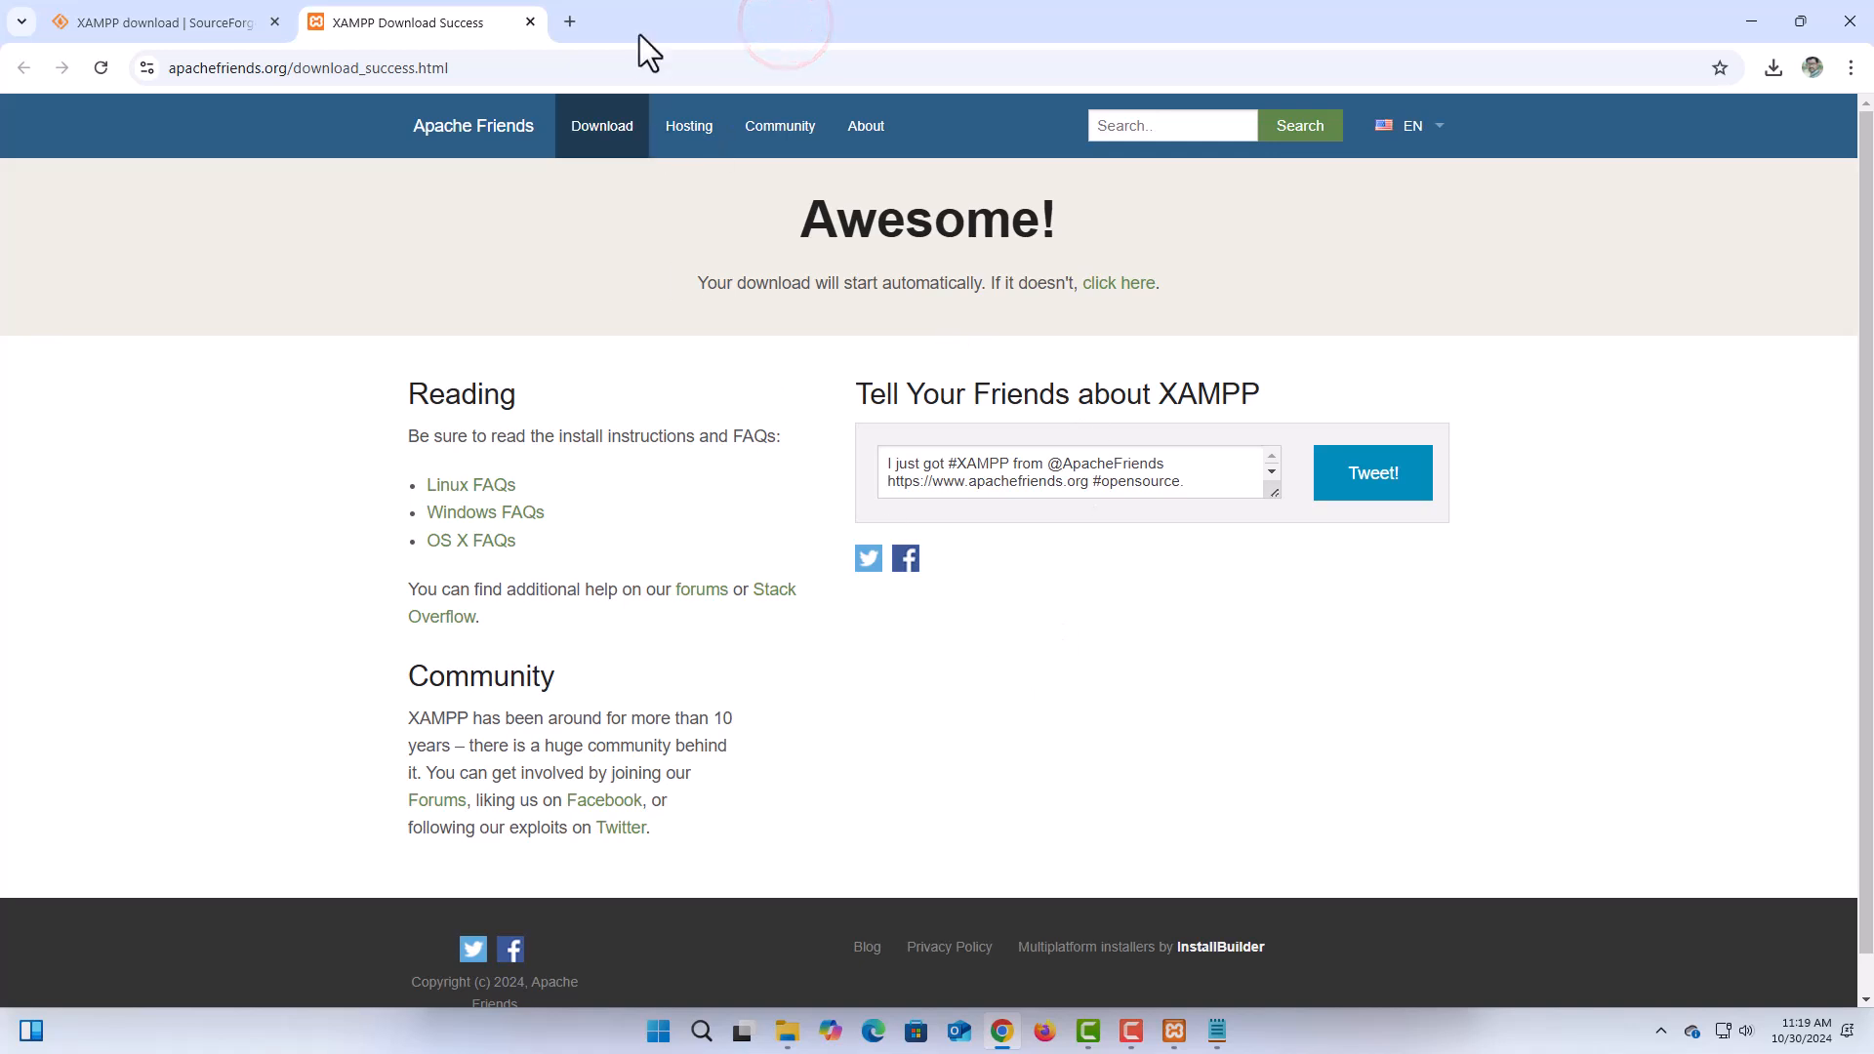
# Load the XAMPP dashboard by entering localhost/ as the address, without the Php Project part.
pyautogui.click(570, 22)
pyautogui.click(536, 65)
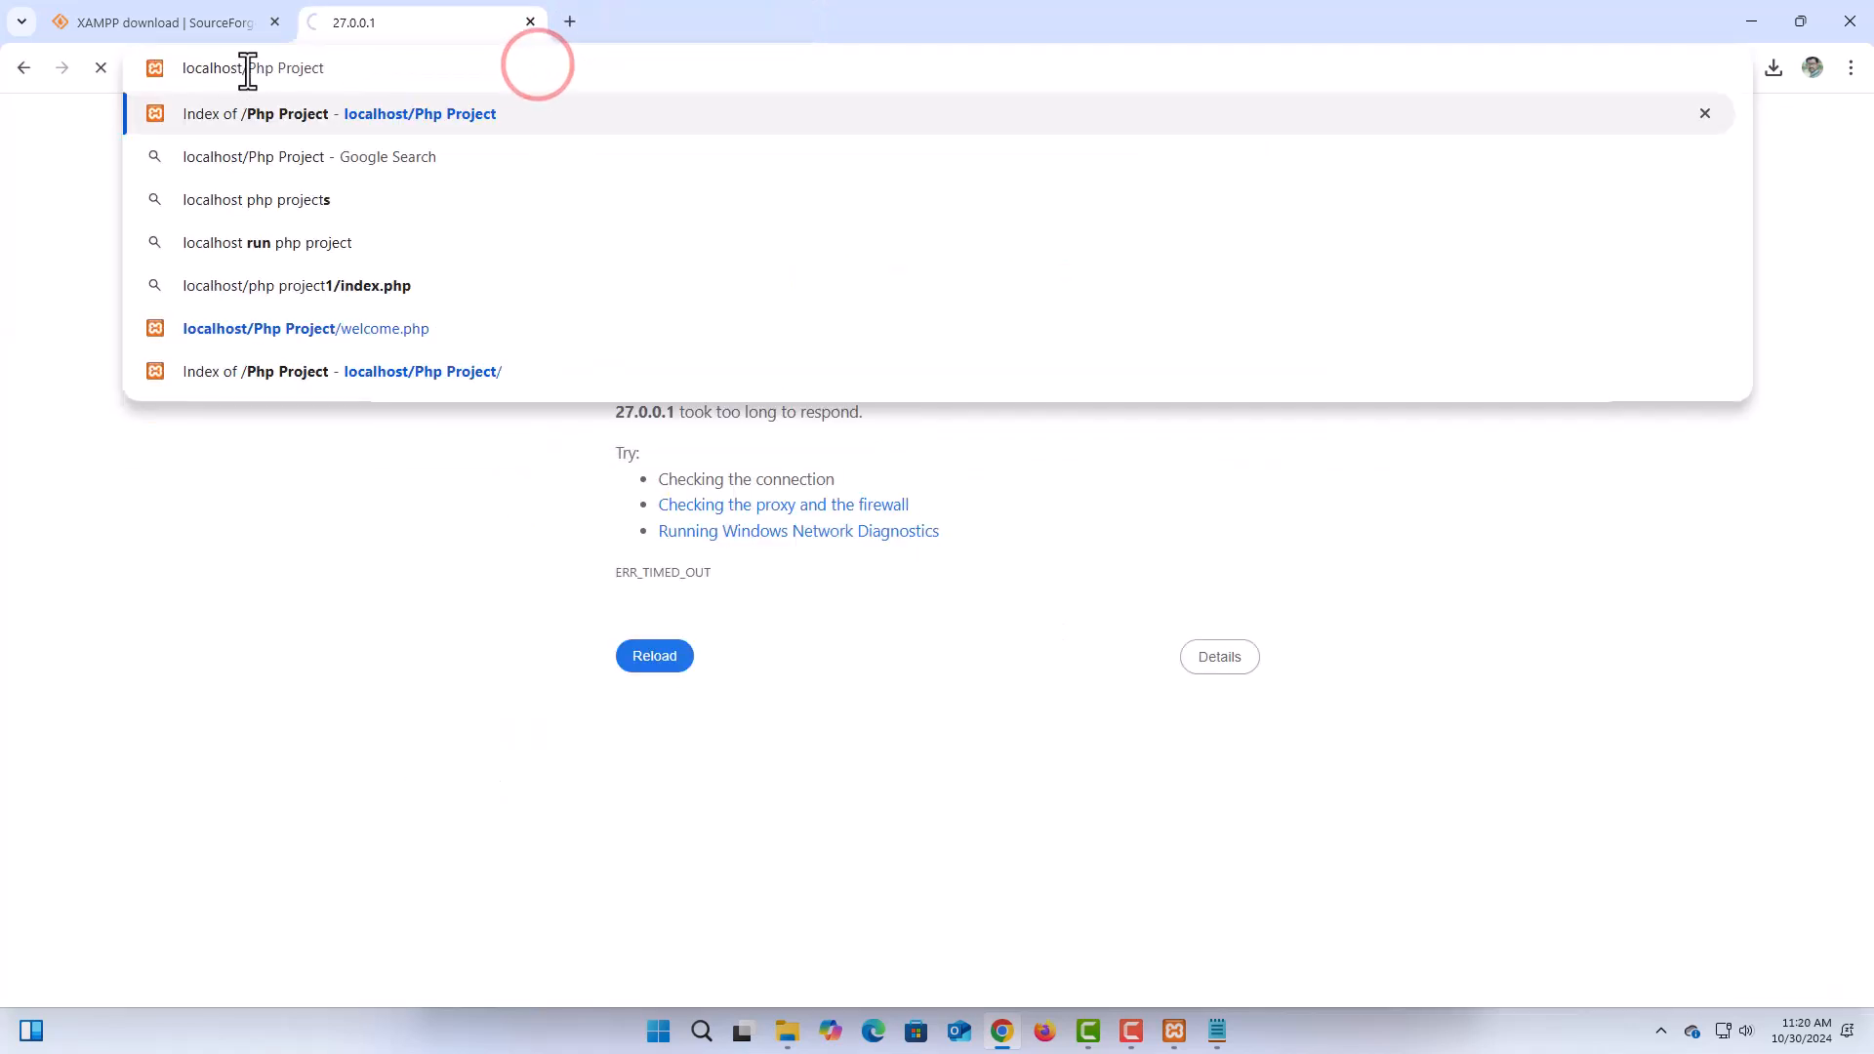
pyautogui.moveTo(246, 69); pyautogui.dragTo(410, 67)
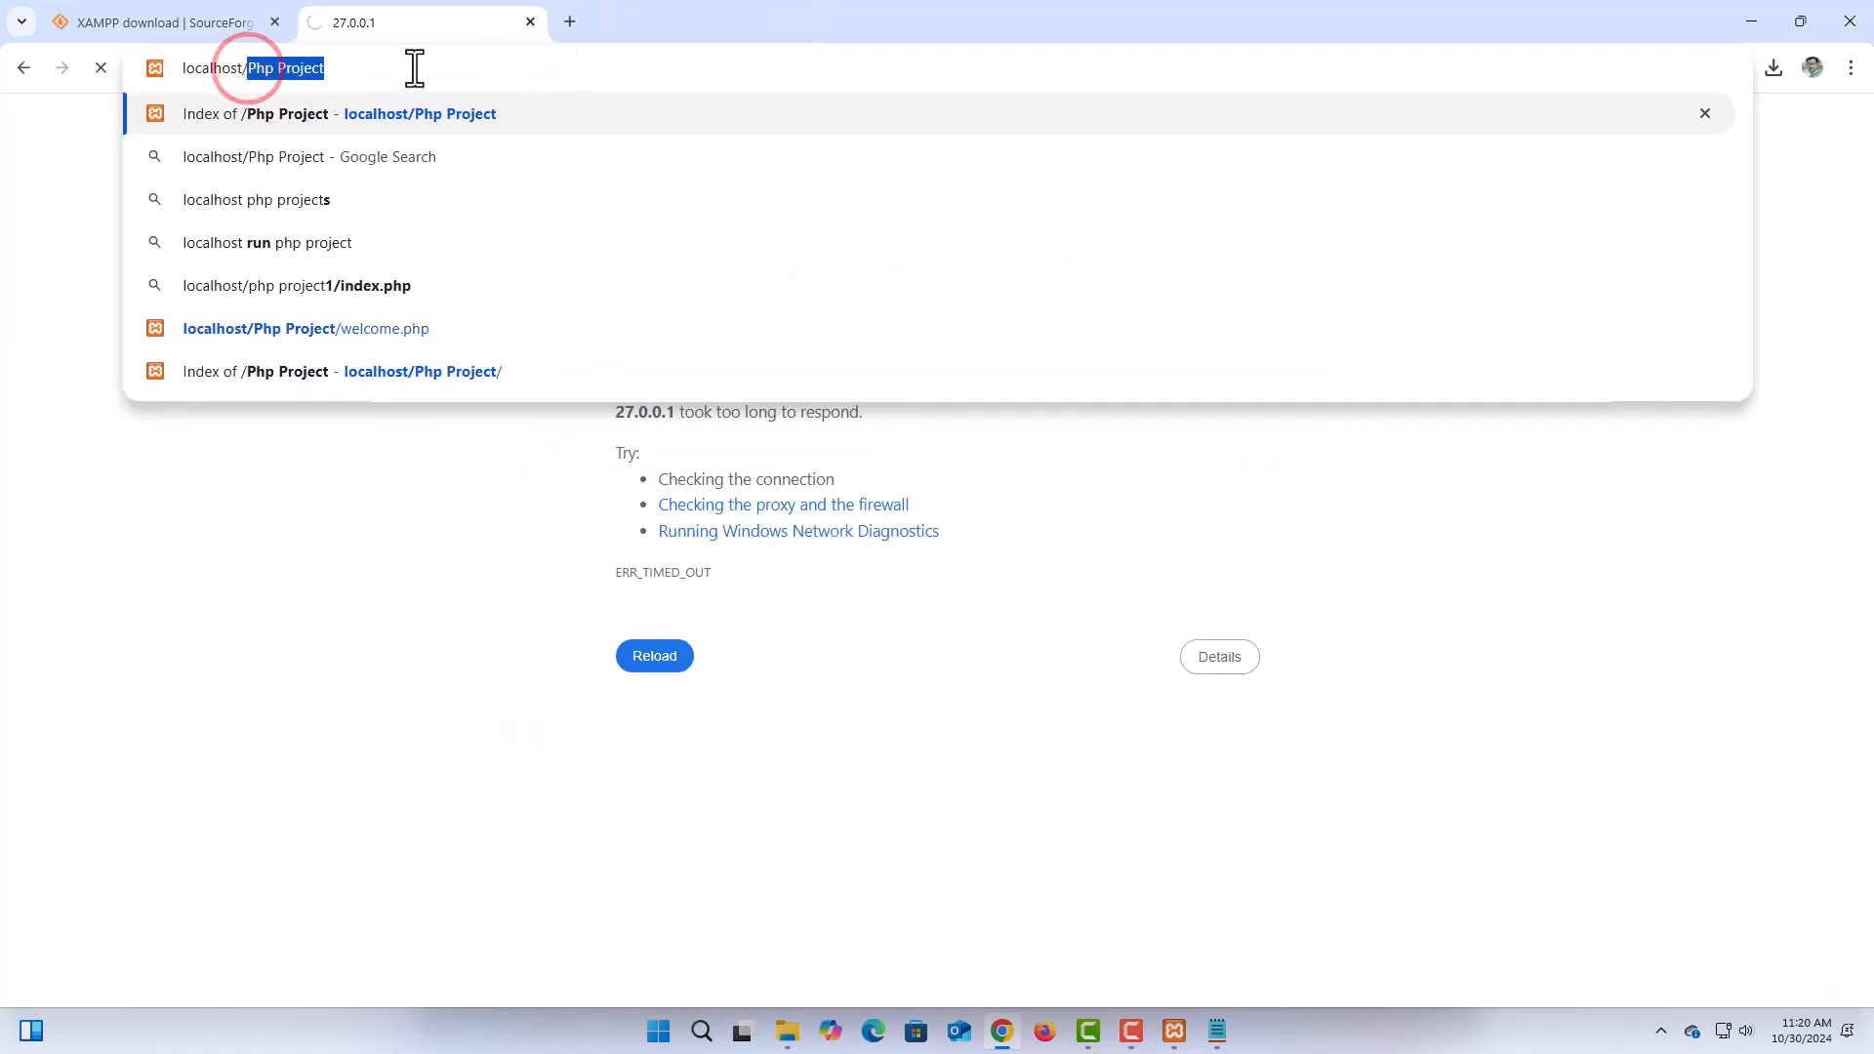
pyautogui.press('BackSpace')
pyautogui.press('Return')
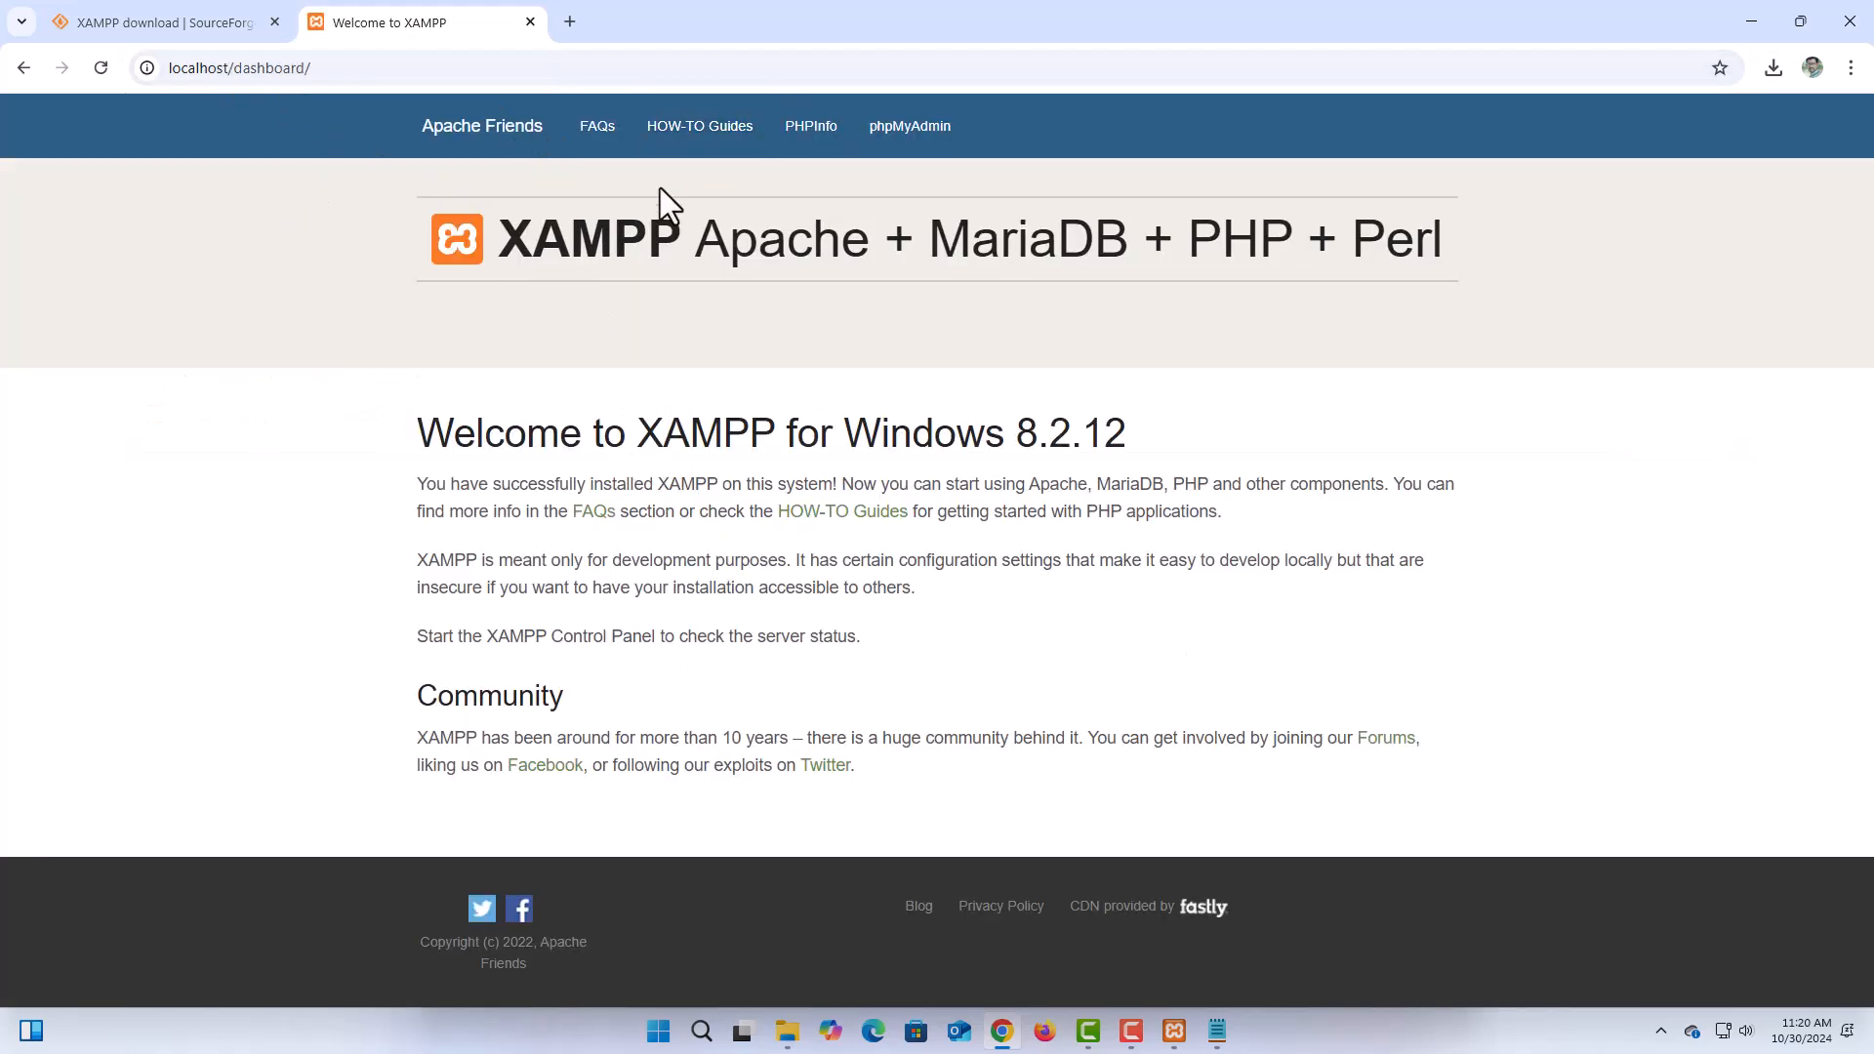
# Open phpMyAdmin from the XAMPP dashboard and bring up the form for creating a new database.
pyautogui.click(923, 132)
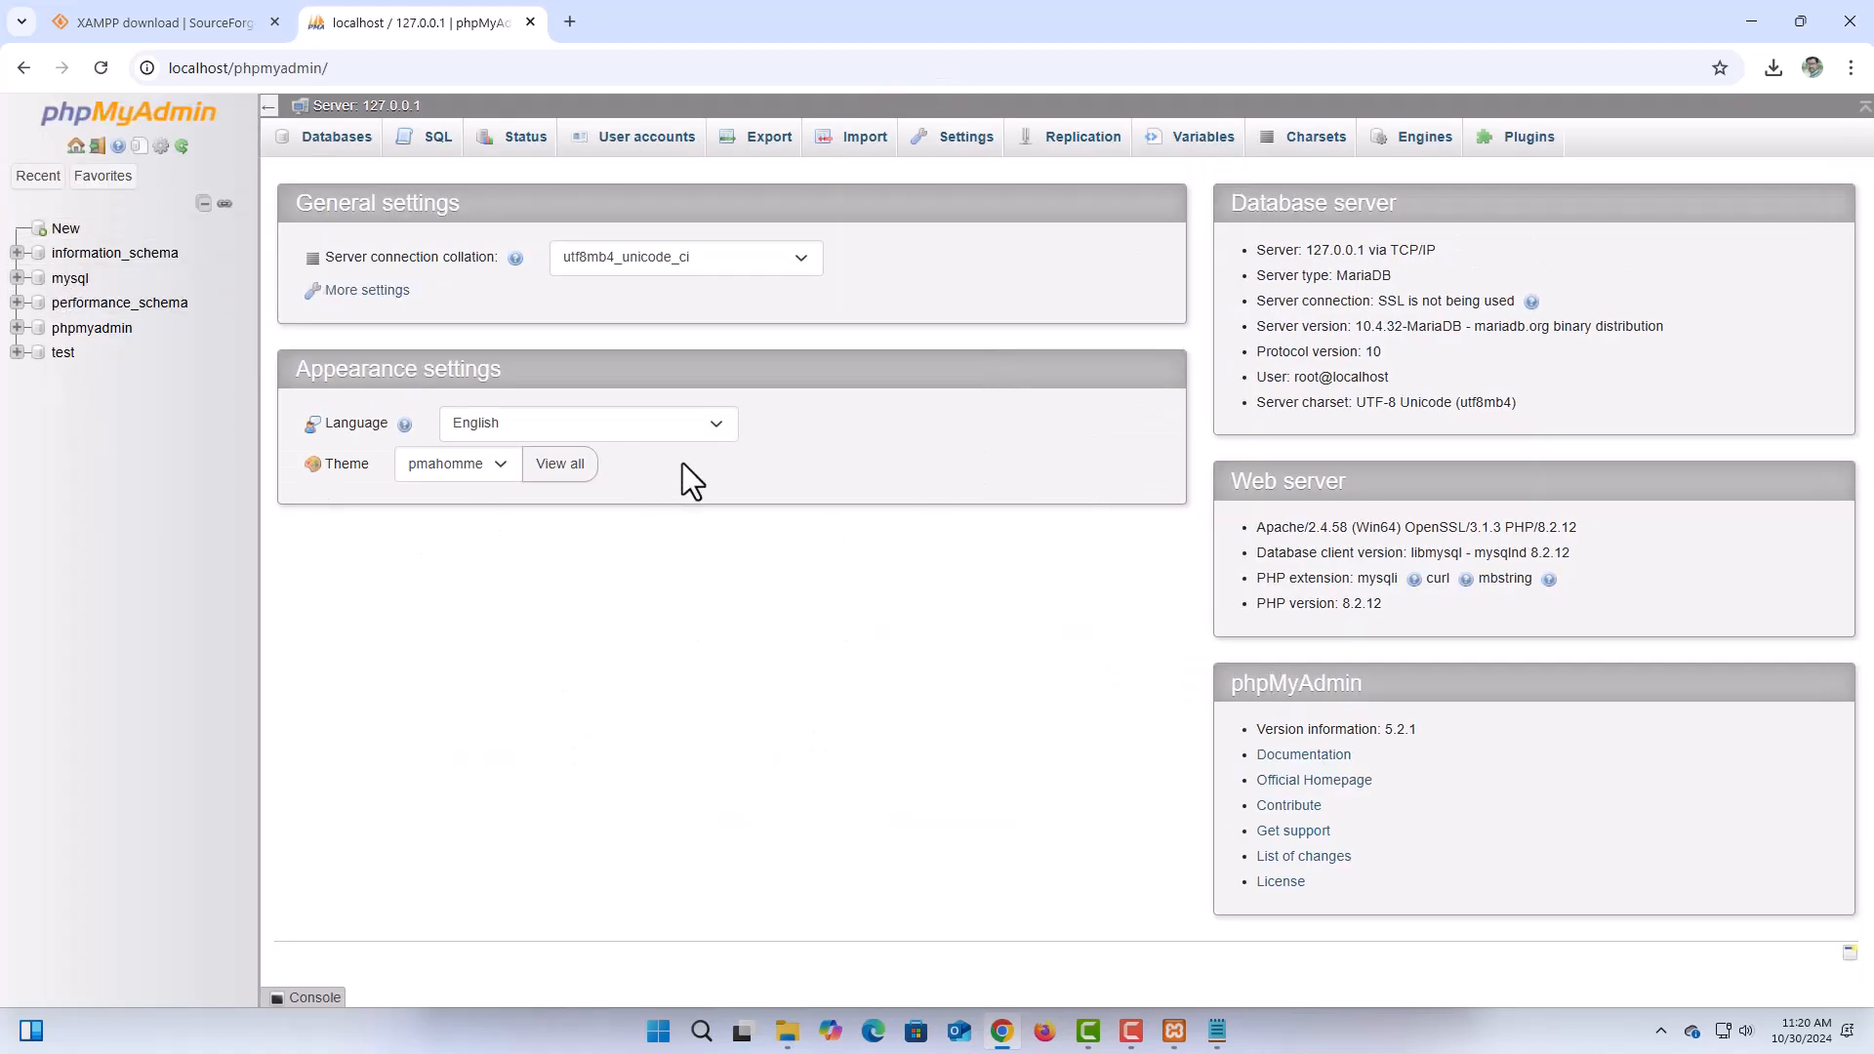
pyautogui.click(65, 231)
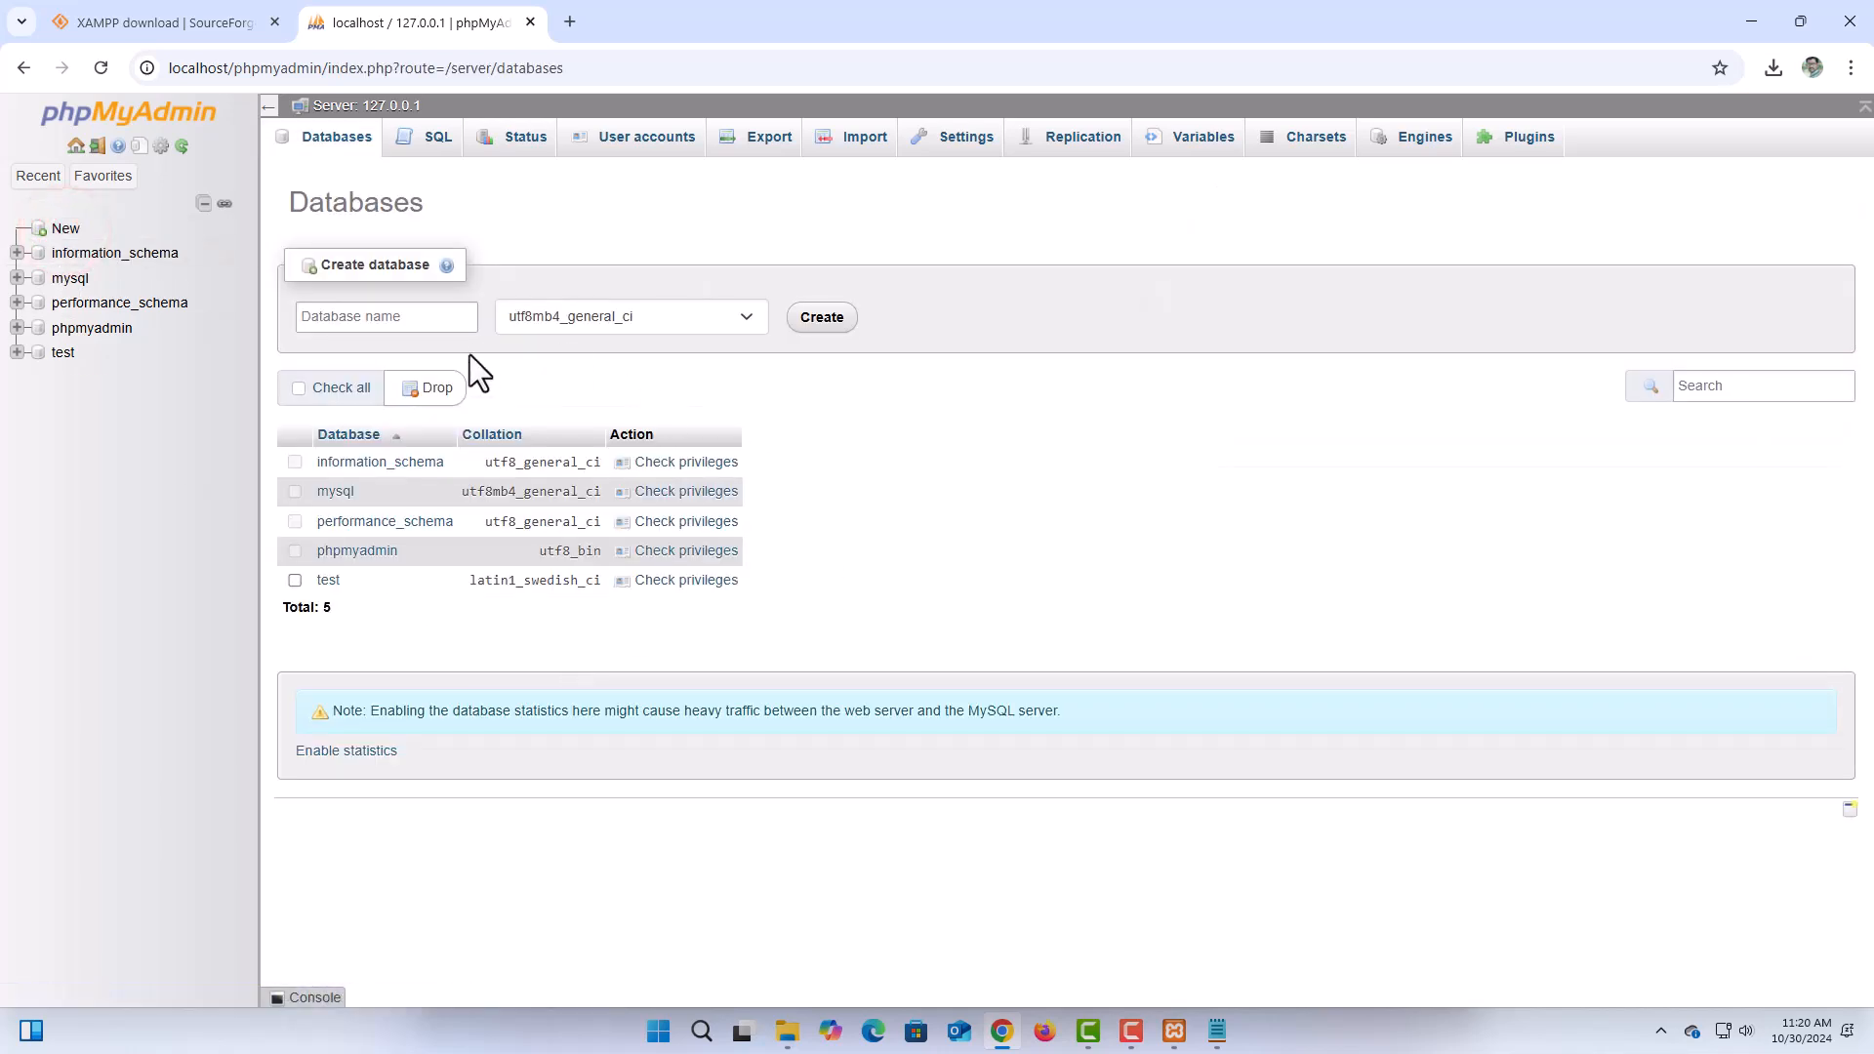
pyautogui.click(347, 314)
# Close the phpMyAdmin tab, the browser, Notepad and the File Explorer window.
pyautogui.click(531, 22)
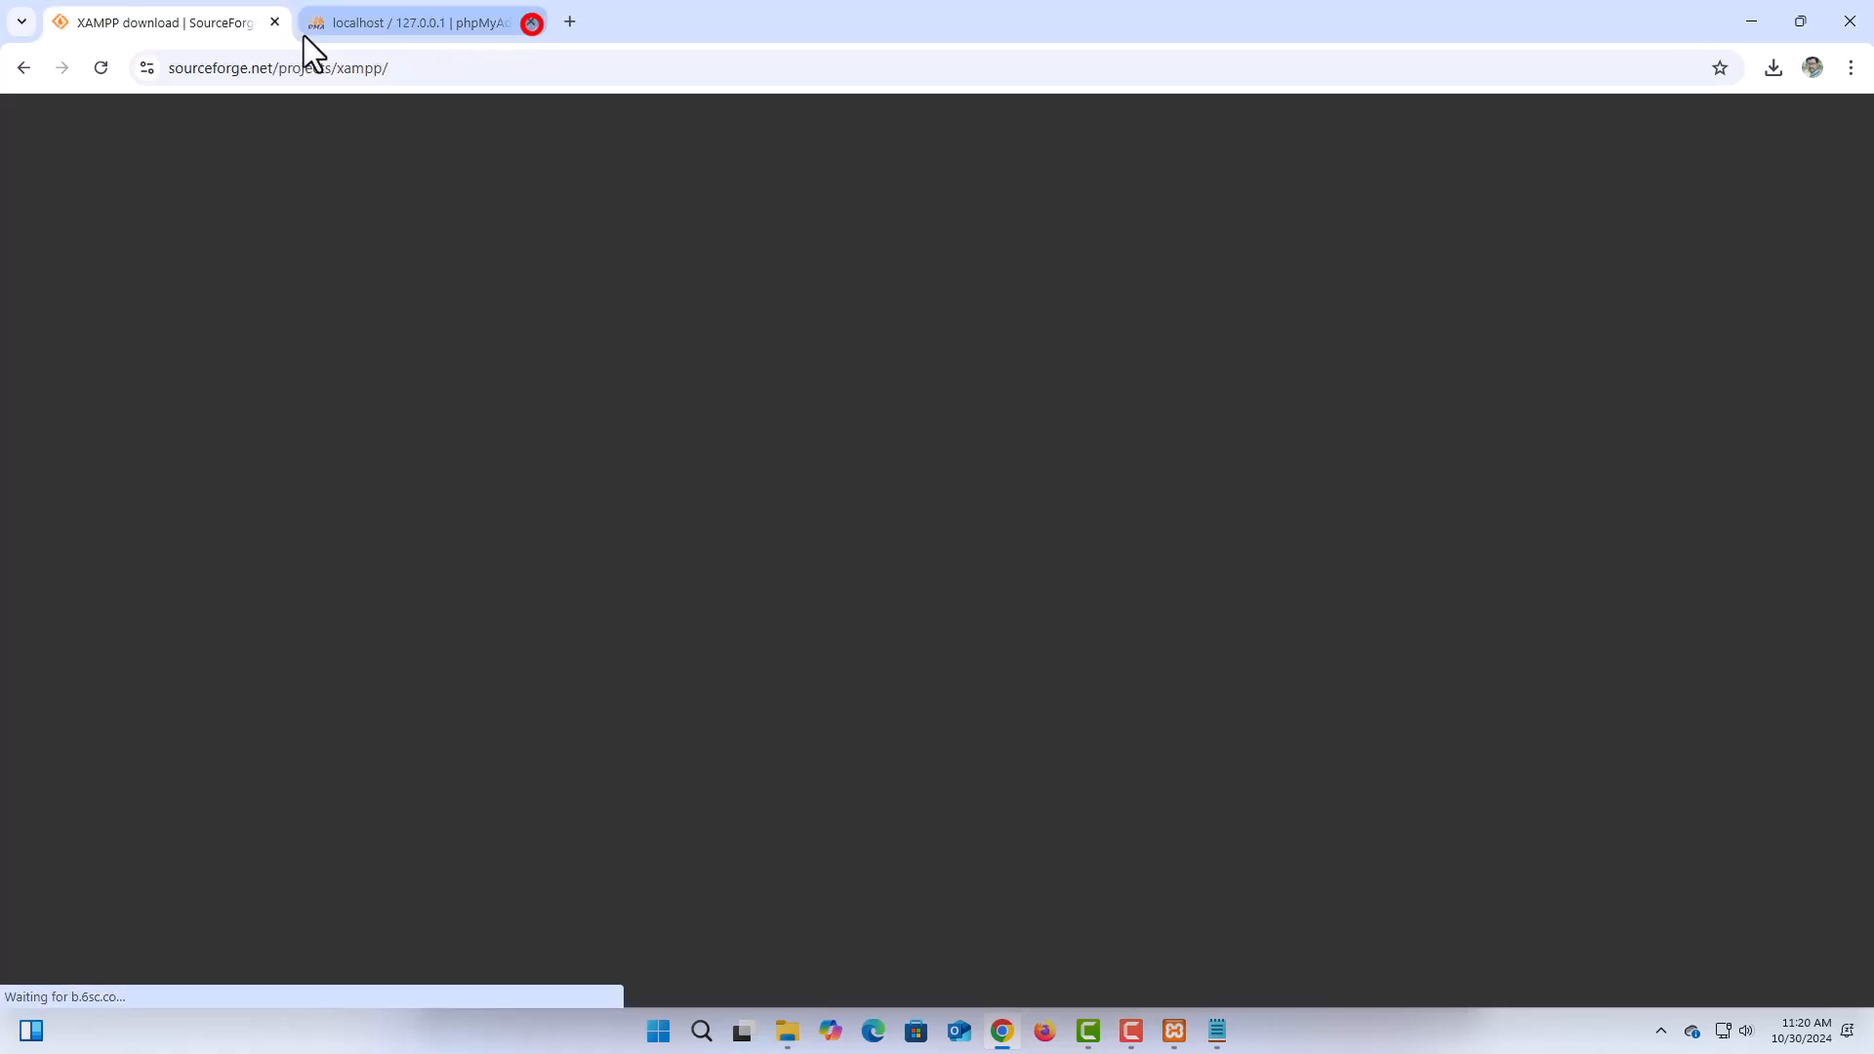
pyautogui.click(1850, 20)
pyautogui.click(1451, 222)
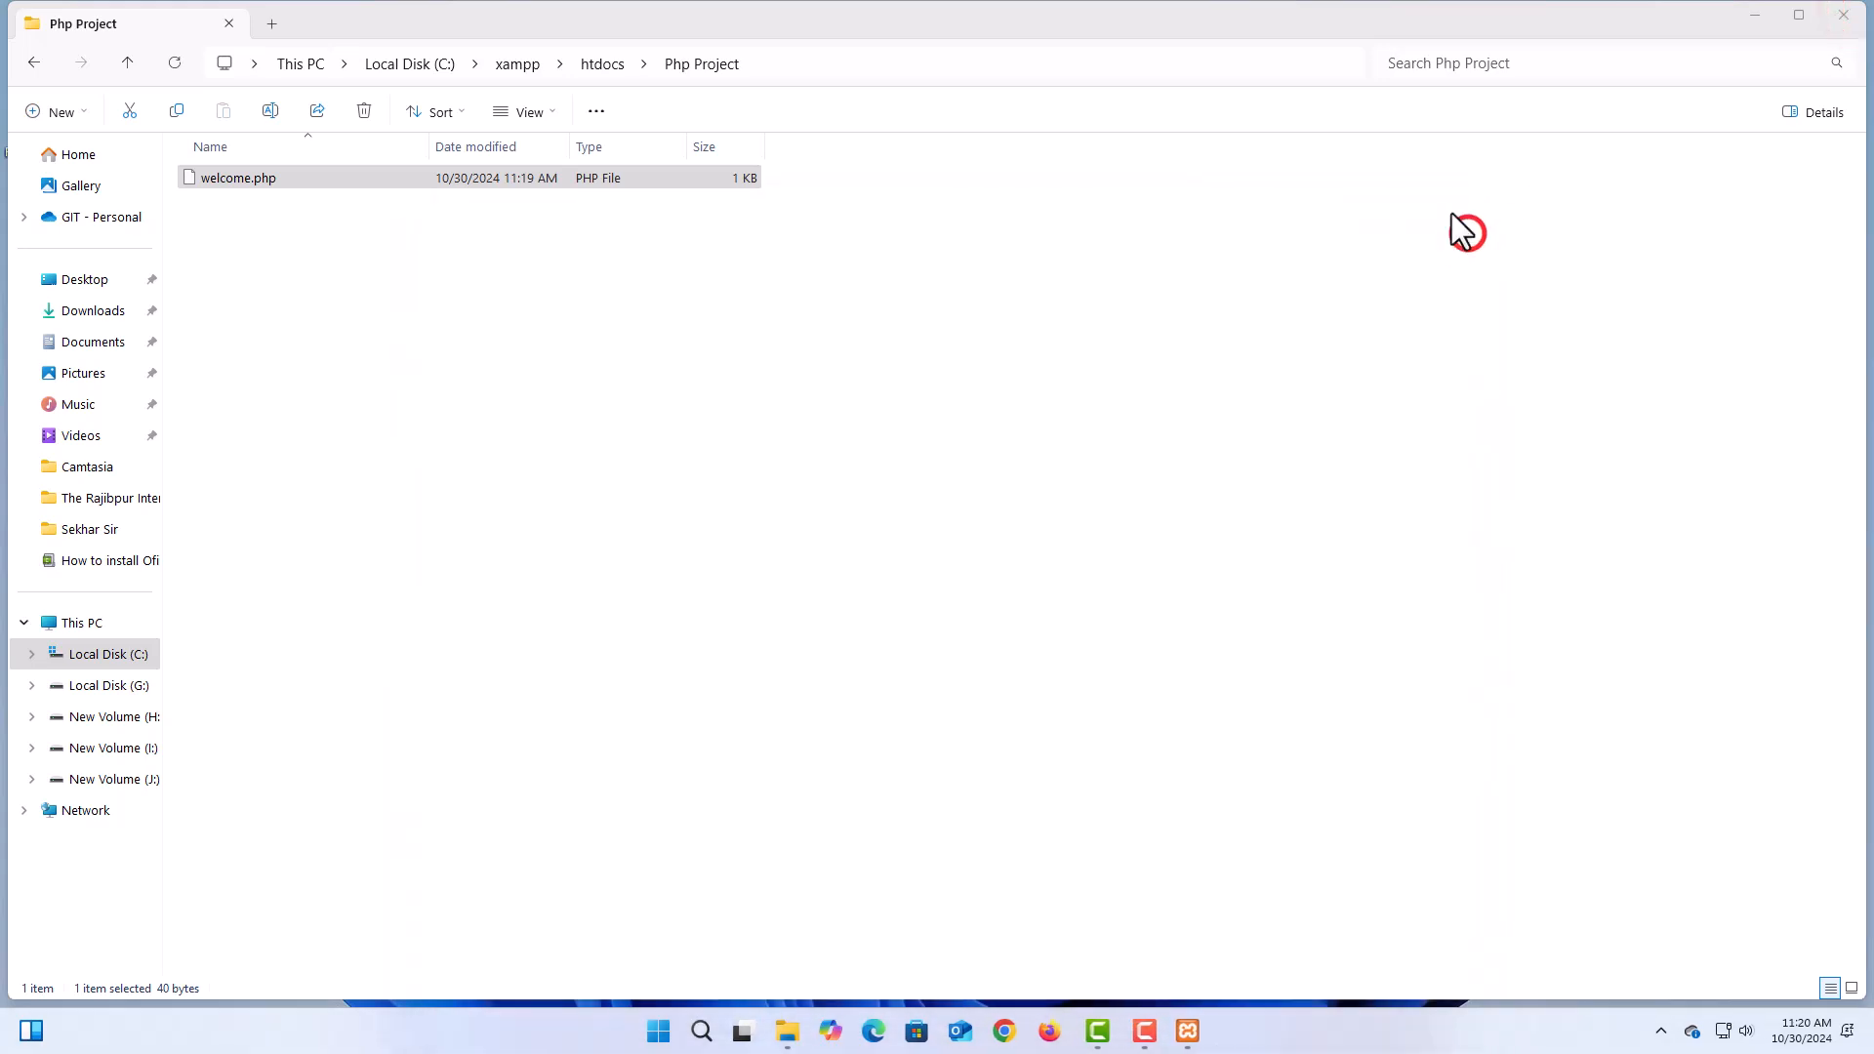
pyautogui.click(1843, 15)
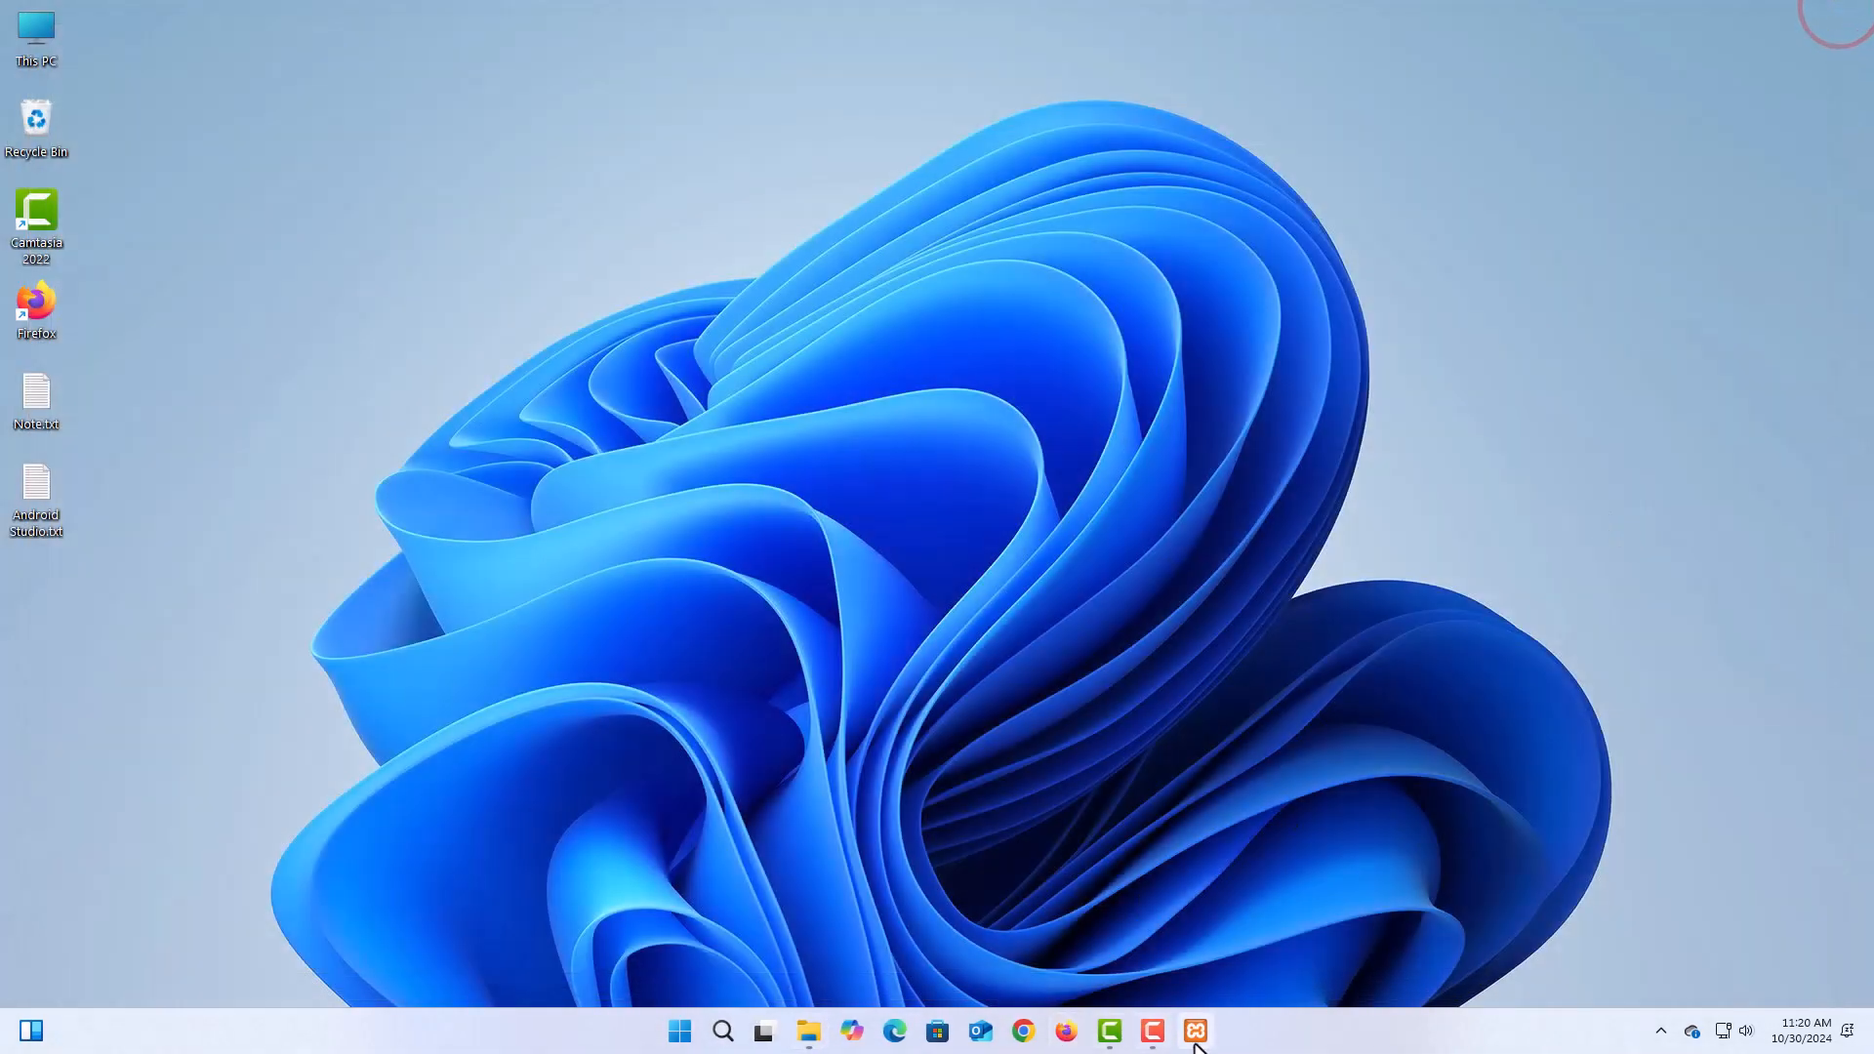
pyautogui.click(1154, 1037)
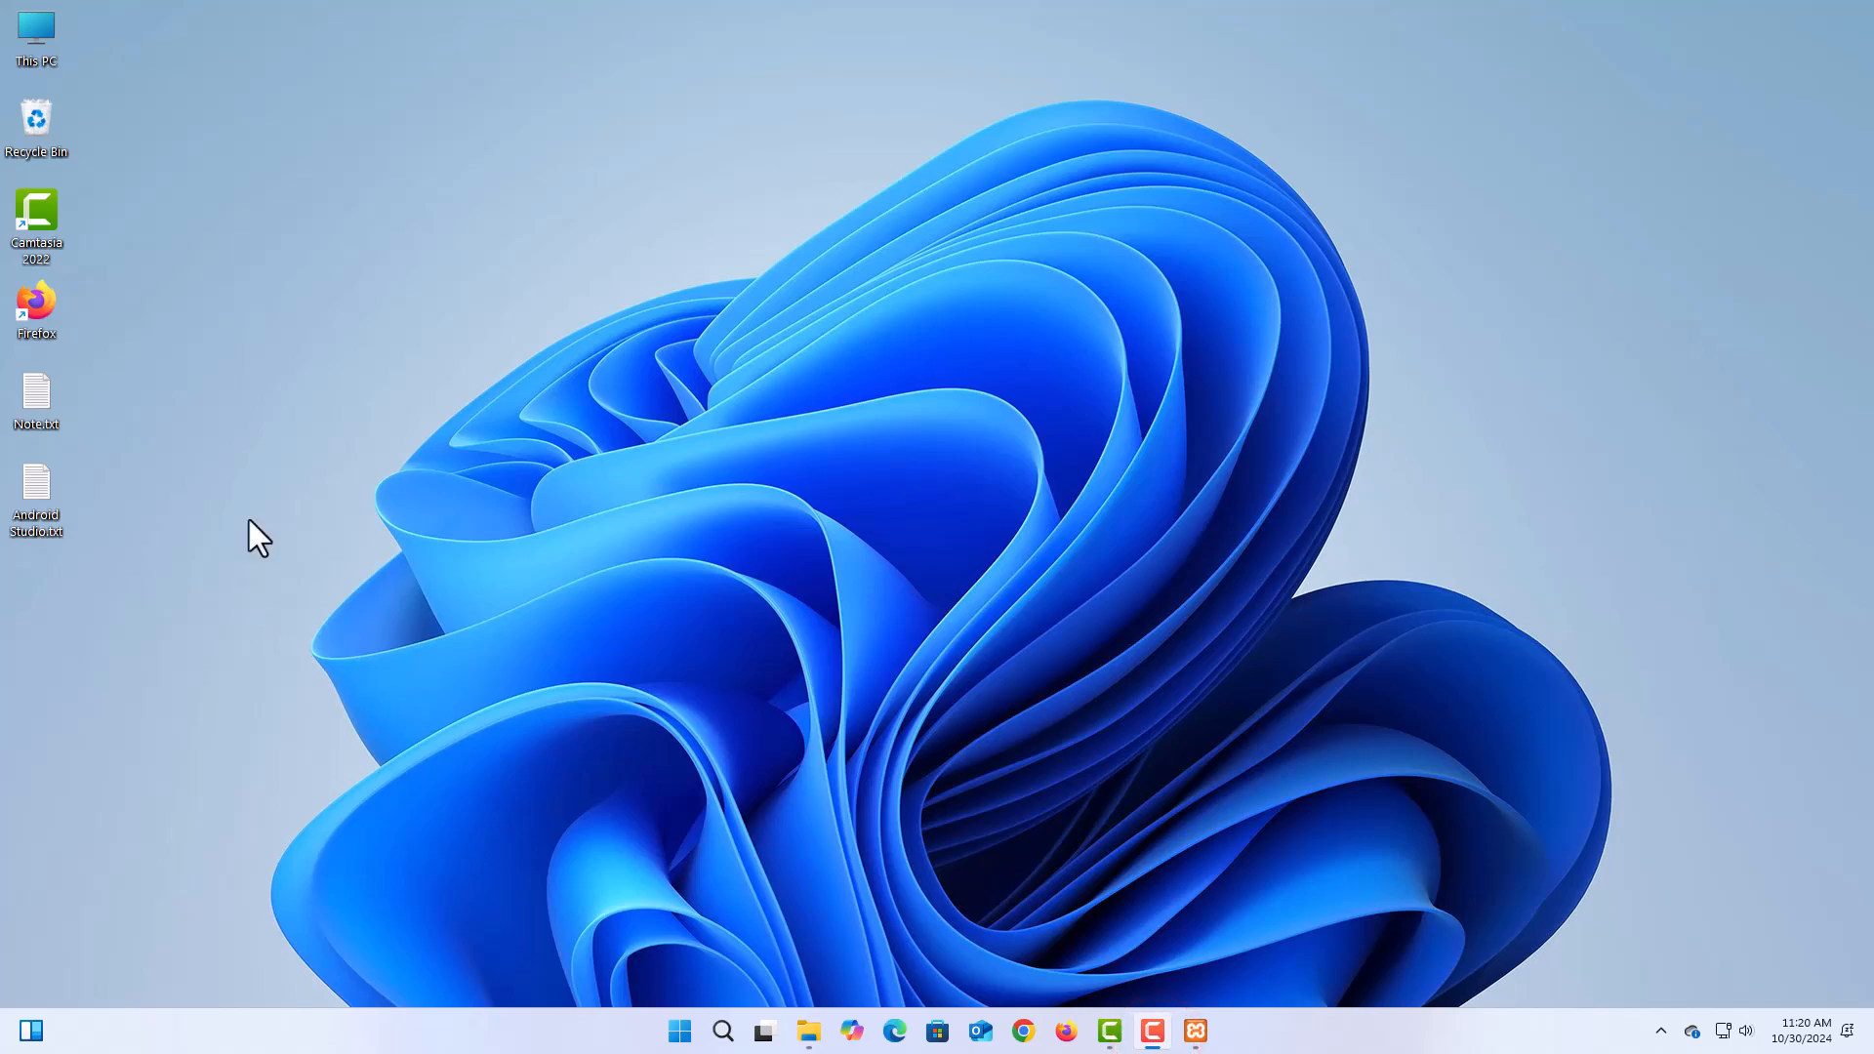